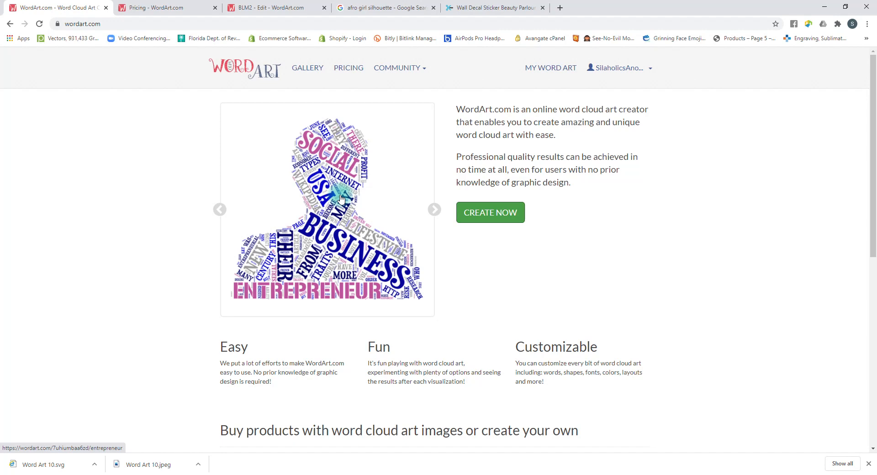
Review the prices of the High Quality packs and Unlimited plans, and return to the home page
{"action": "left_click", "coordinate": [346, 69]}
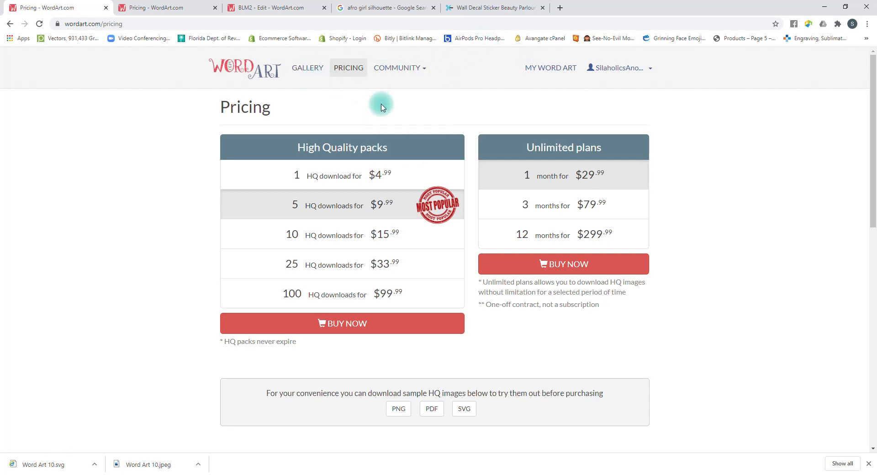
{"action": "left_click", "coordinate": [252, 69]}
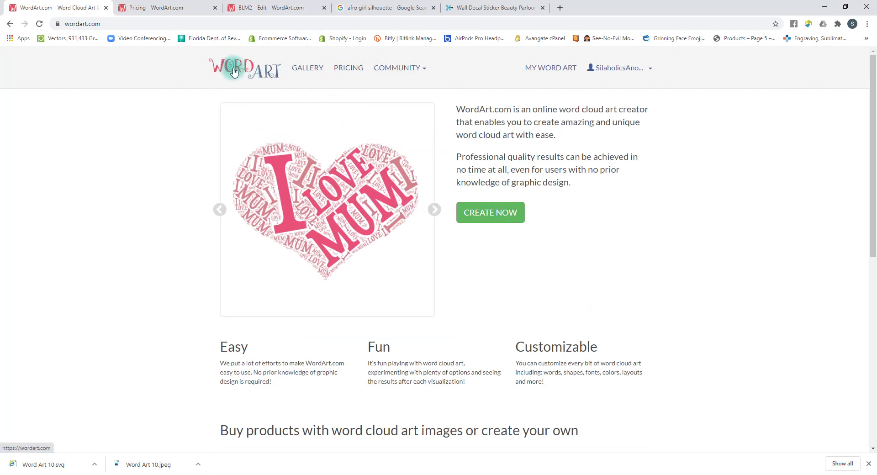
Create a new word art from the WordArt.com home page
{"action": "left_click", "coordinate": [492, 211]}
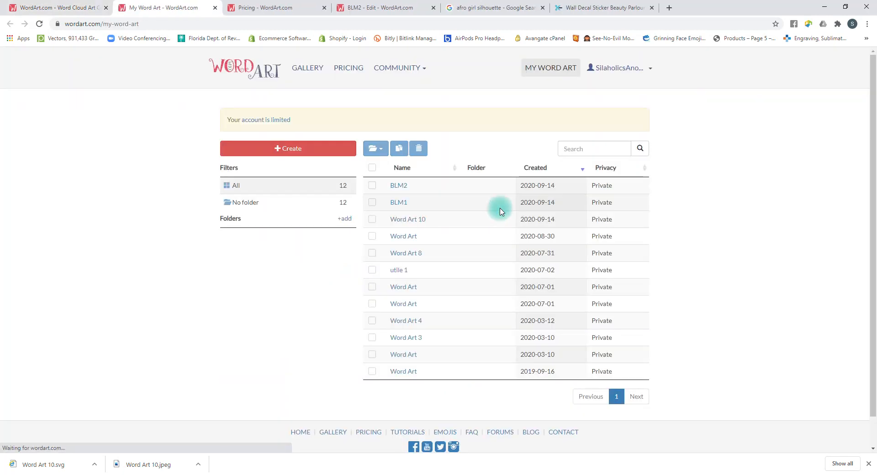
{"action": "left_click", "coordinate": [293, 155]}
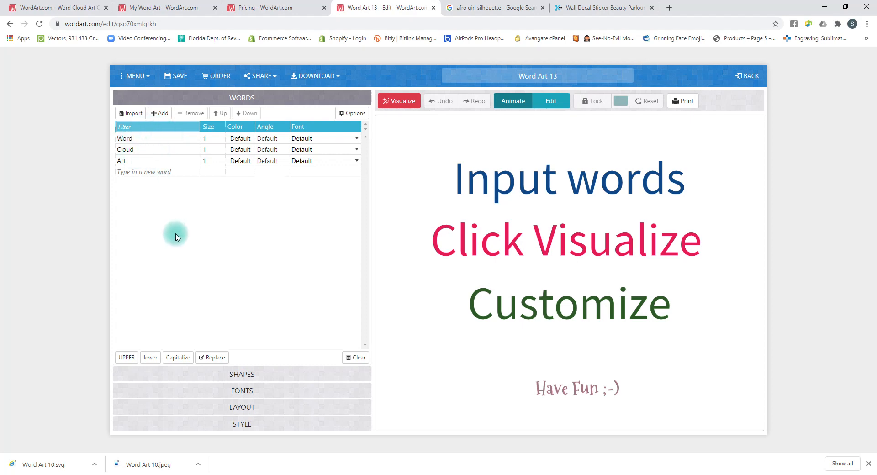
Try uppercase, lowercase and capitalized formatting on the default words, and clear the whole word list
{"action": "left_click", "coordinate": [129, 357]}
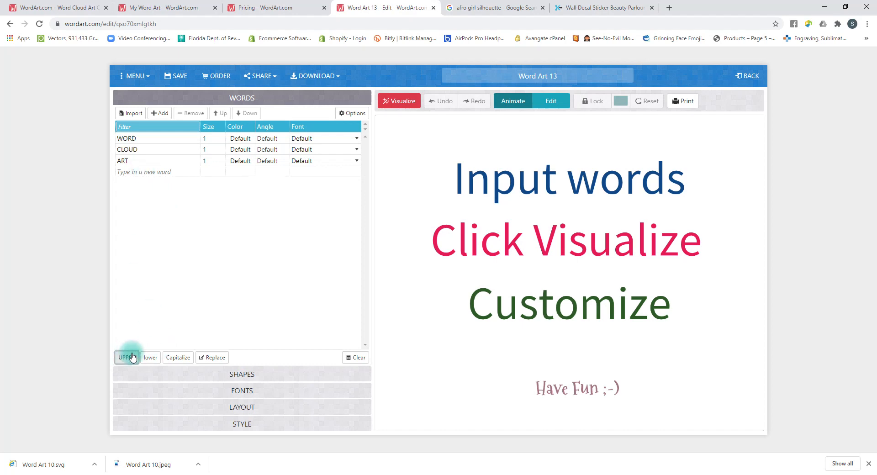
{"action": "left_click", "coordinate": [151, 360]}
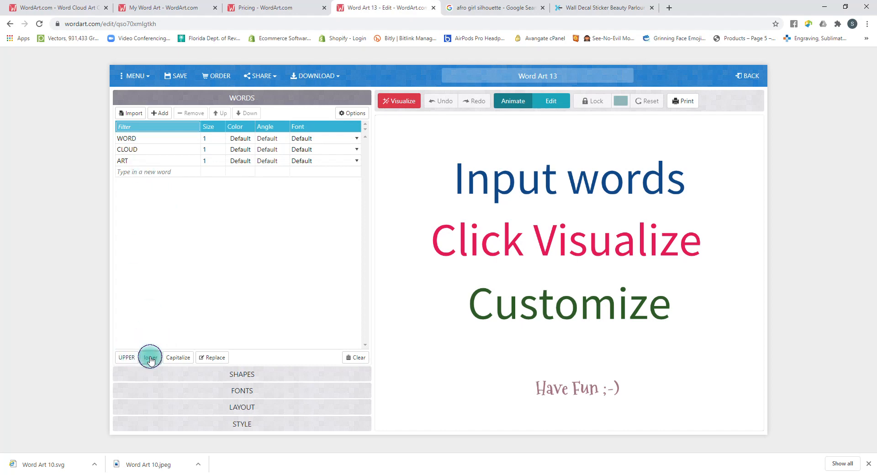
{"action": "left_click", "coordinate": [177, 361]}
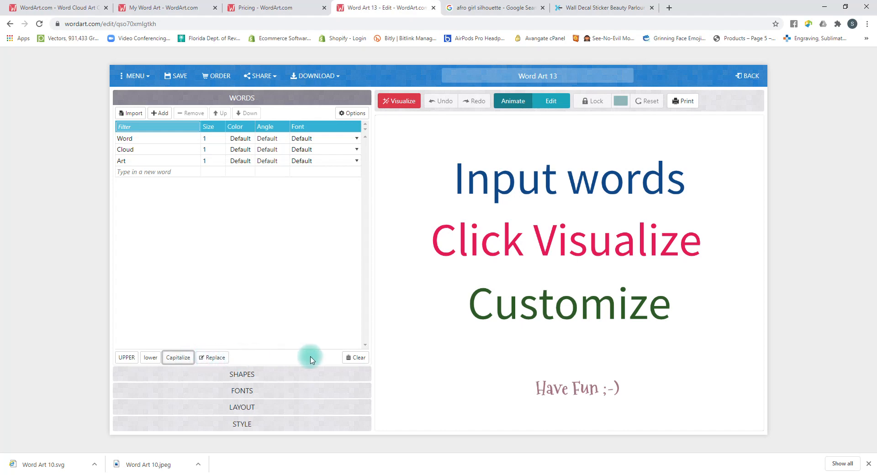
{"action": "left_click", "coordinate": [355, 359]}
{"action": "left_click", "coordinate": [502, 275]}
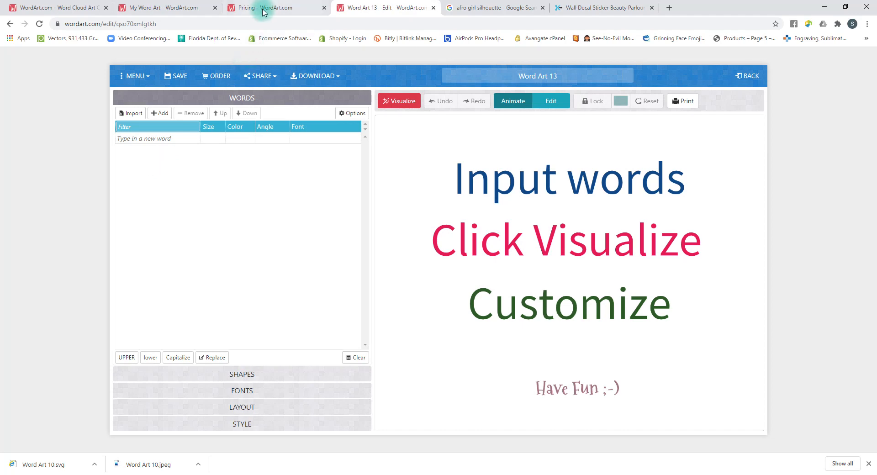
{"action": "left_click", "coordinate": [172, 11]}
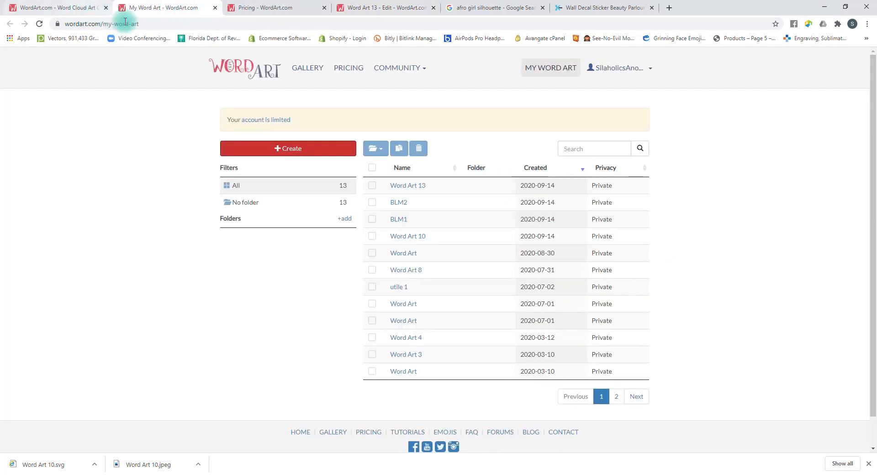
{"action": "left_click", "coordinate": [95, 9]}
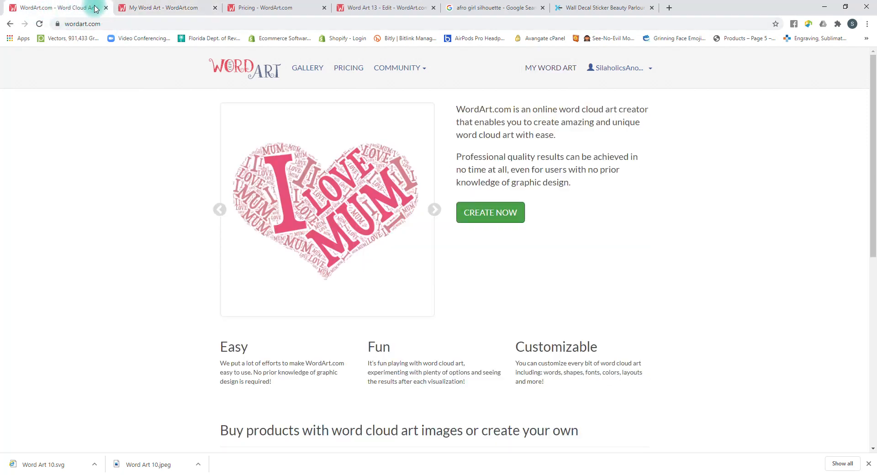
{"action": "left_click", "coordinate": [153, 9]}
{"action": "left_click", "coordinate": [377, 10]}
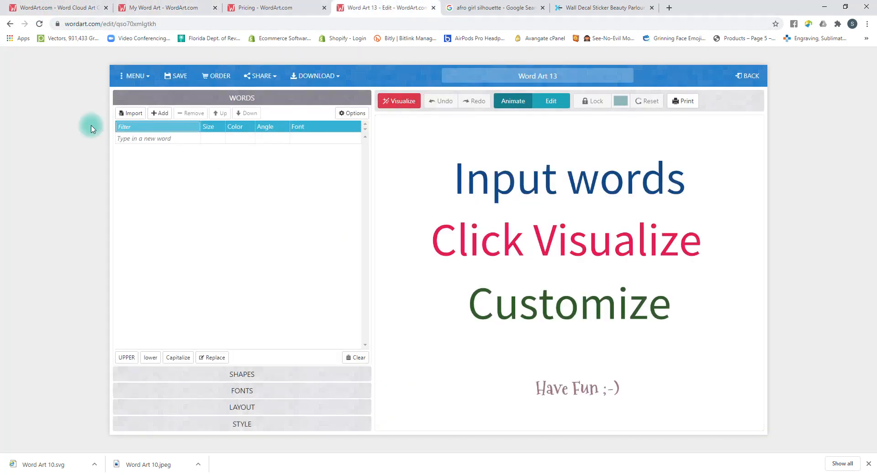
{"action": "left_click", "coordinate": [150, 127]}
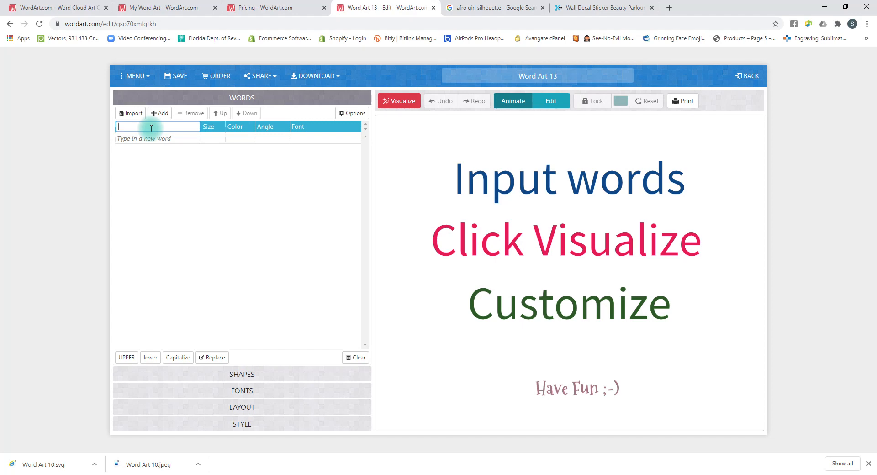
{"action": "type", "text": "Silaholics"}
{"action": "left_click", "coordinate": [157, 119]}
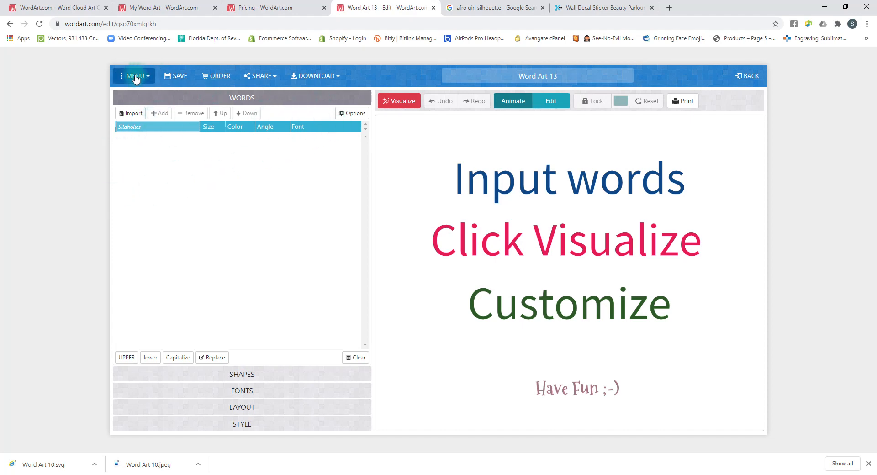
{"action": "left_click", "coordinate": [748, 76]}
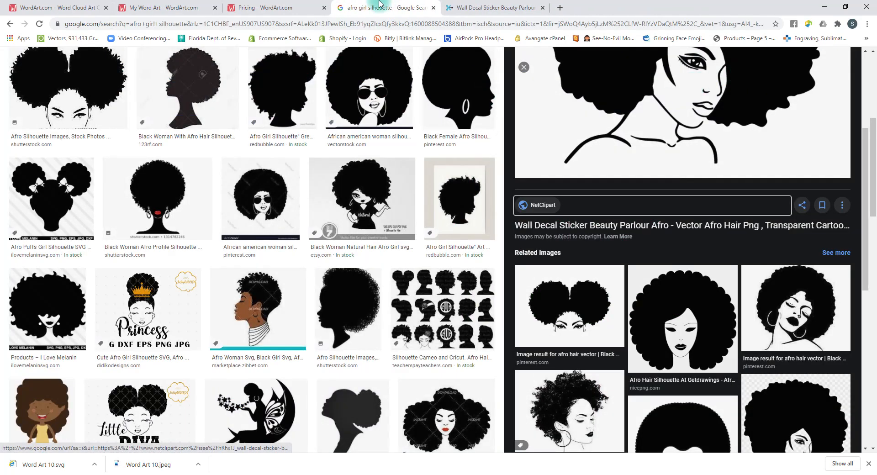
Go back to the WordArt.com home page and create another new word art
{"action": "left_click", "coordinate": [37, 7]}
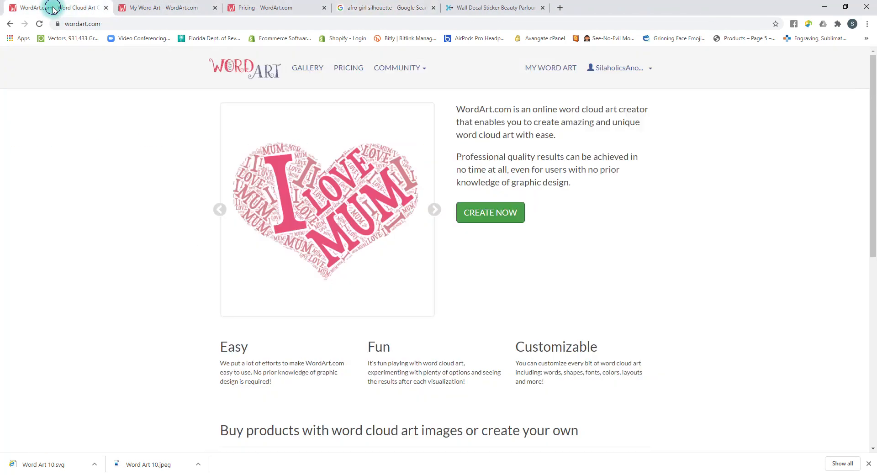
{"action": "left_click", "coordinate": [491, 212]}
{"action": "left_click", "coordinate": [291, 149]}
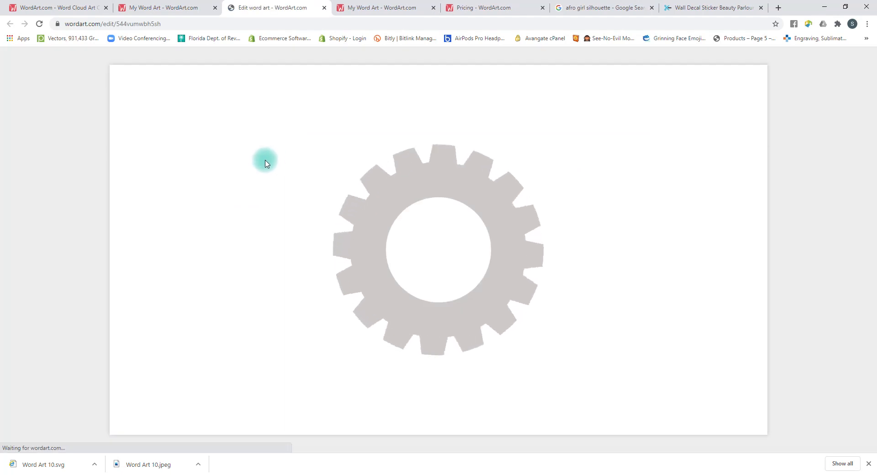
Replace the default words Word and Cloud with Silaholics and Anonymous in the word list
{"action": "left_click", "coordinate": [139, 138]}
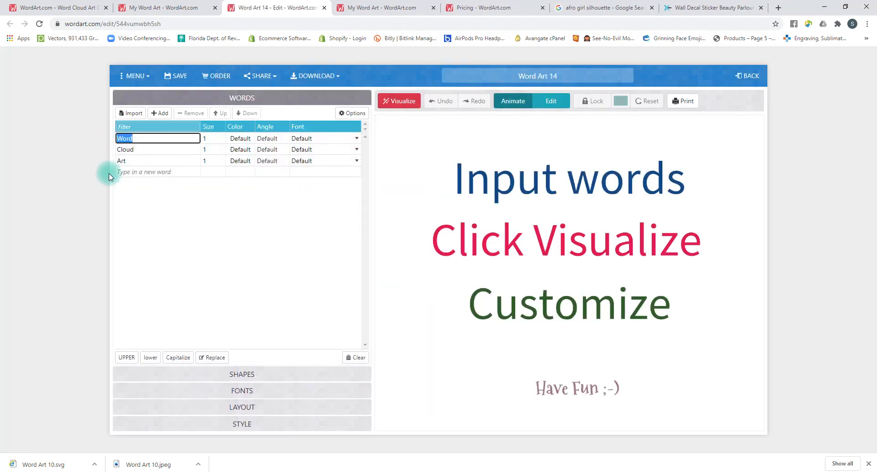
{"action": "type", "text": "Silaholics"}
{"action": "key", "text": "Return"}
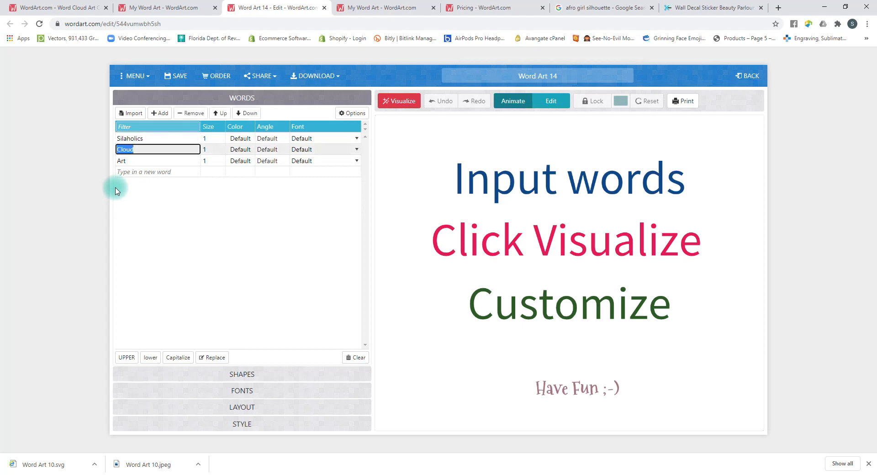
{"action": "type", "text": "Anonymous"}
{"action": "key", "text": "Return"}
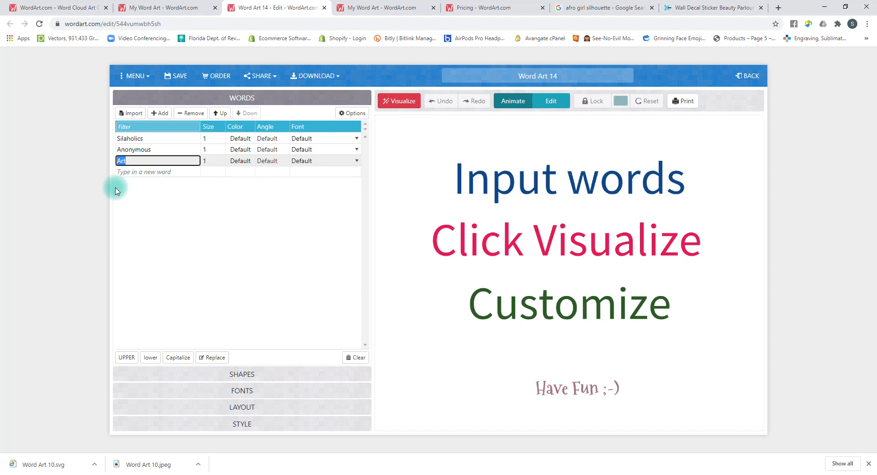
Replace the default word Art with SILAHOLICS and add ANONYMOUS as a fourth word
{"action": "type", "text": "SILAHOLICS"}
{"action": "key", "text": "Return"}
{"action": "type", "text": "ANONYMPOU"}
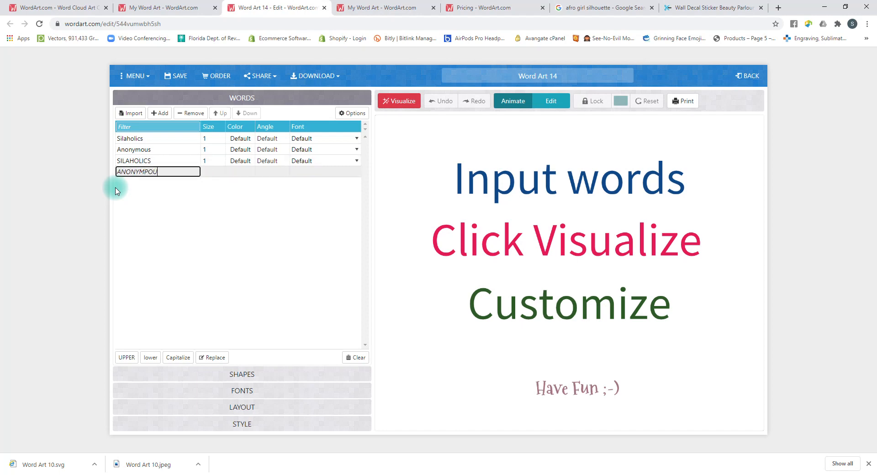
{"action": "key", "text": "BackSpace"}
{"action": "key", "text": "BackSpace"}
{"action": "type", "text": "OUS"}
{"action": "key", "text": "Return"}
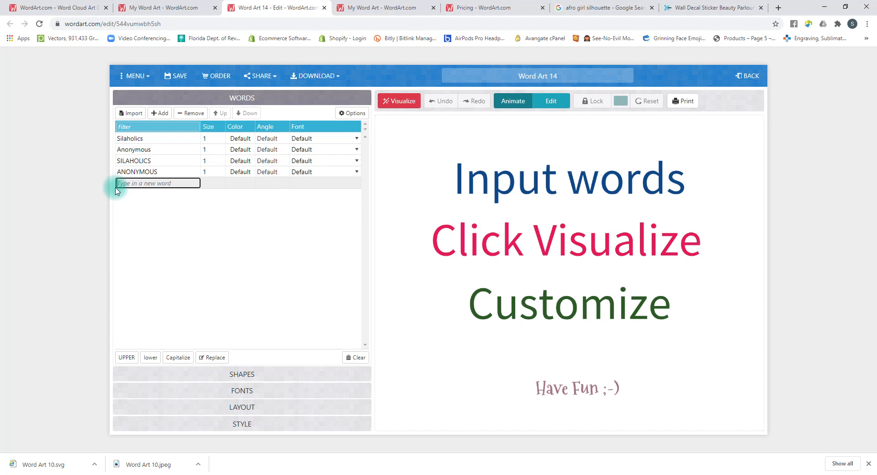
Add the phrases SILAHOLICS ANONYMOUS and Silaholics Anonymous to the word list
{"action": "type", "text": "SILAHOLICS ANONYMPOUS"}
{"action": "key", "text": "Return"}
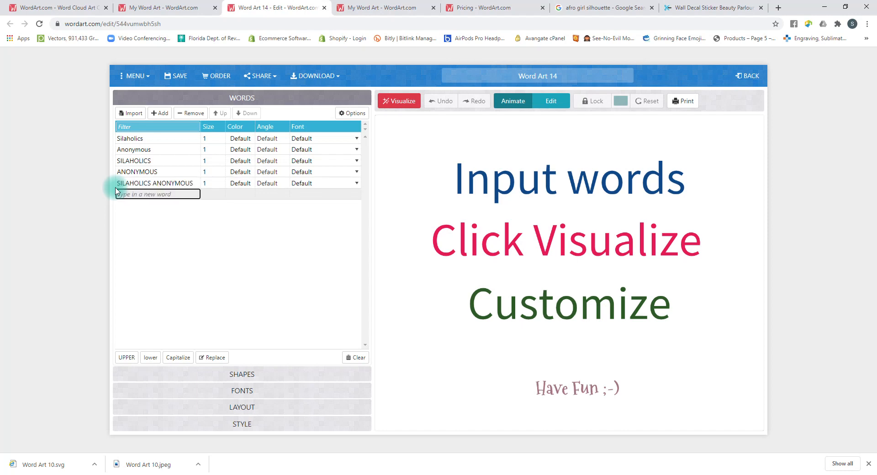
{"action": "type", "text": "Silaholics Anonymous"}
{"action": "key", "text": "Return"}
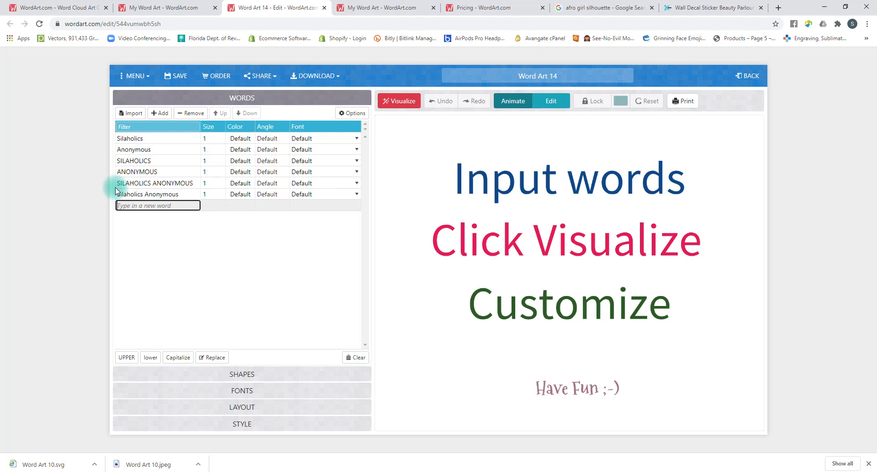
Add a birth month and year, Gemini, gemini and crafting as further entries in the word list
{"action": "type", "text": "May 1981"}
{"action": "key", "text": "Return"}
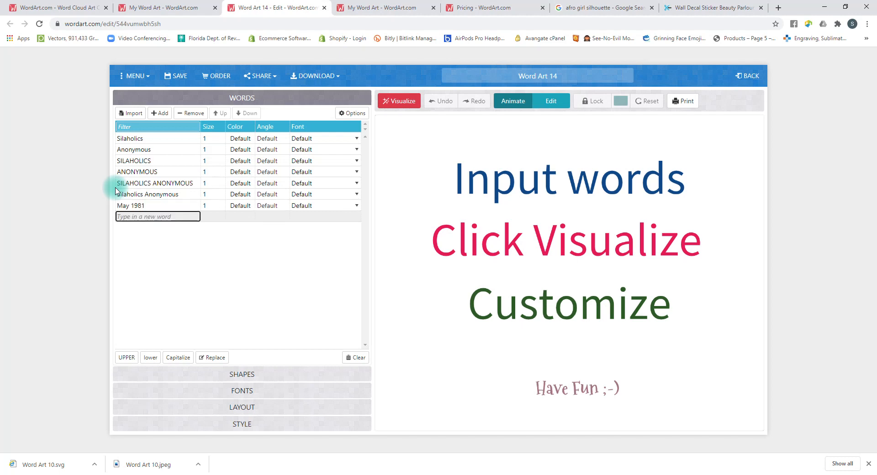
{"action": "type", "text": "Gemini"}
{"action": "key", "text": "Return"}
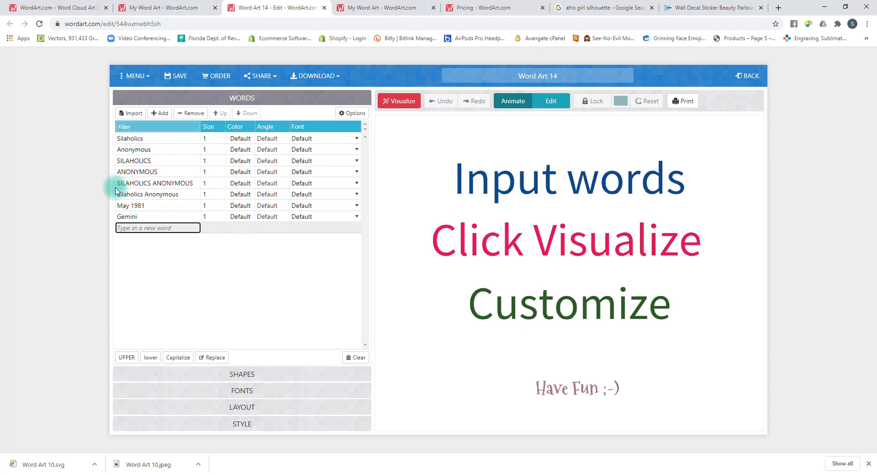
{"action": "type", "text": "gemini"}
{"action": "key", "text": "Return"}
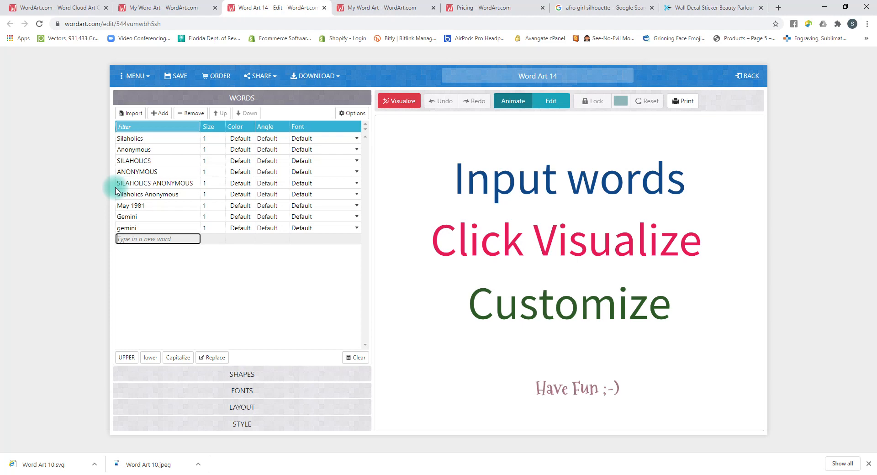
{"action": "type", "text": "crafting"}
Open the shape library and examine the shapes available for the word cloud
{"action": "left_click", "coordinate": [244, 375]}
{"action": "left_click", "coordinate": [215, 235]}
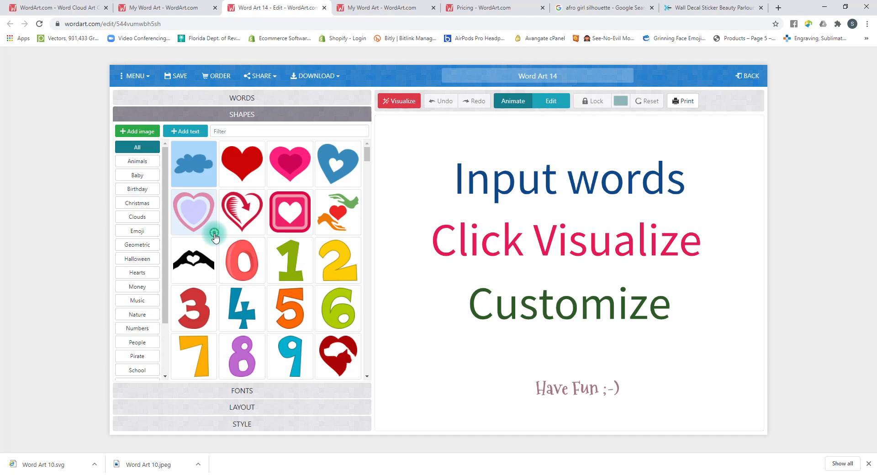
{"action": "left_click_drag", "start_coordinate": [215, 237], "coordinate": [454, 286]}
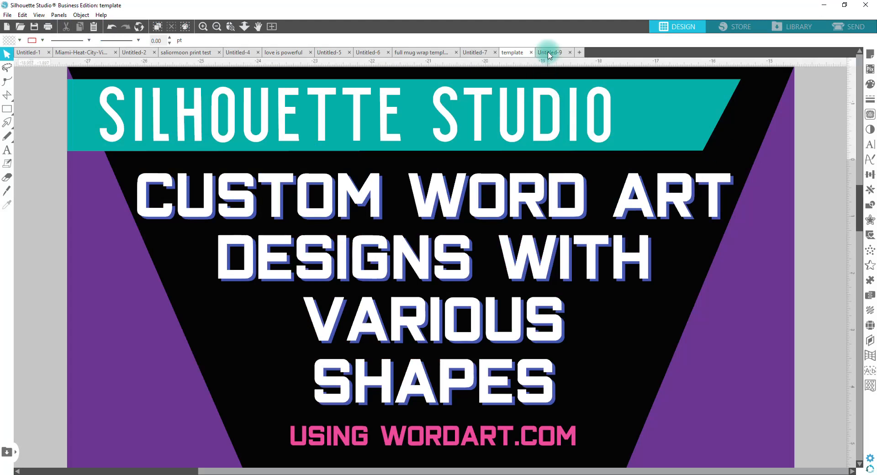
Switch to the Untitled-9 document in Silhouette Studio
{"action": "left_click", "coordinate": [548, 53]}
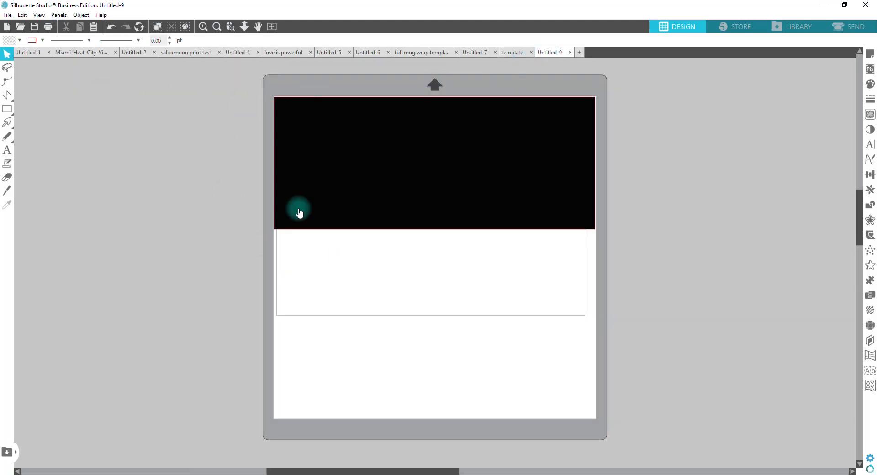
Try a rectangle about 11.8 by 5.5 in below the black block on the mat
{"action": "left_click", "coordinate": [9, 113]}
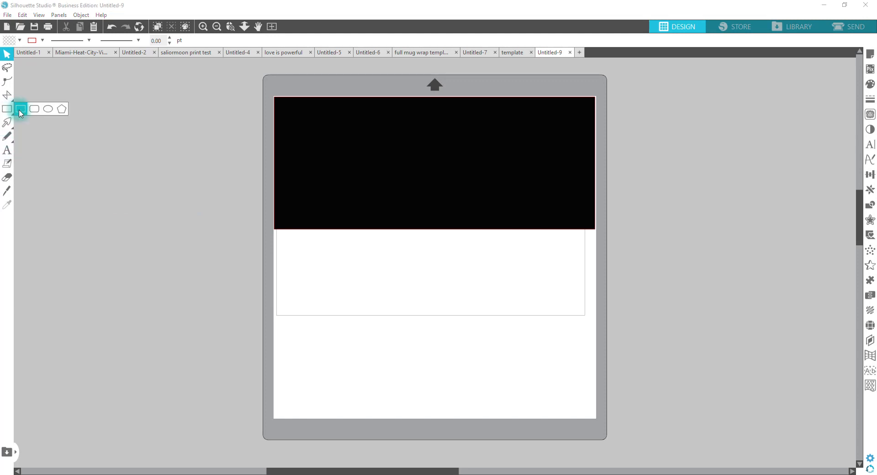
{"action": "mouse_move", "coordinate": [277, 251]}
{"action": "left_mouse_down"}
{"action": "mouse_move", "coordinate": [468, 291]}
{"action": "mouse_move", "coordinate": [546, 378]}
{"action": "mouse_move", "coordinate": [578, 402]}
{"action": "mouse_move", "coordinate": [594, 401]}
{"action": "left_mouse_up"}
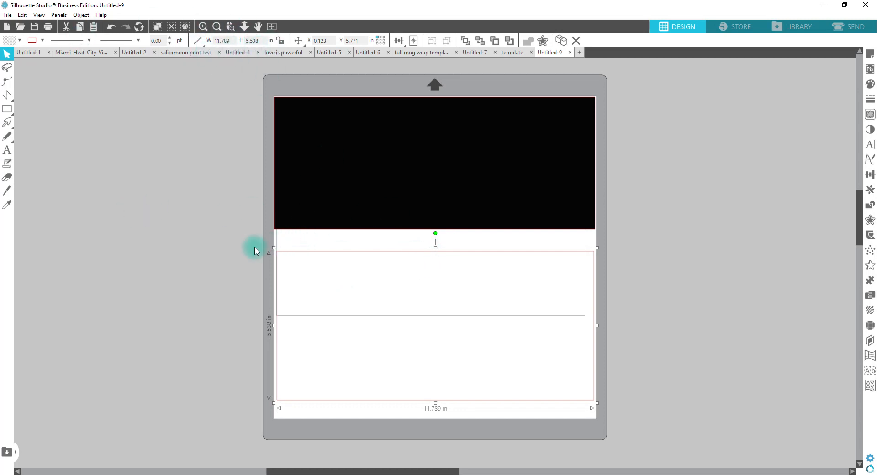
{"action": "left_click", "coordinate": [279, 237]}
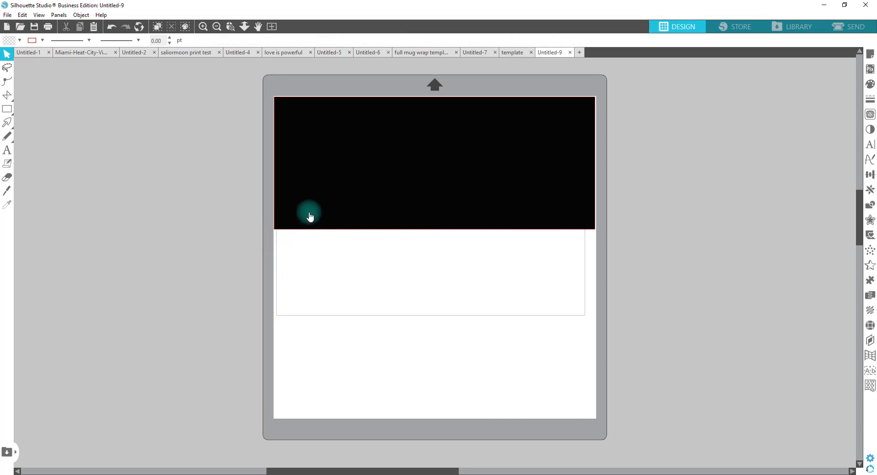
Start saving the document to the hard drive under the file name wordart rectangle 4in
{"action": "left_click", "coordinate": [10, 17]}
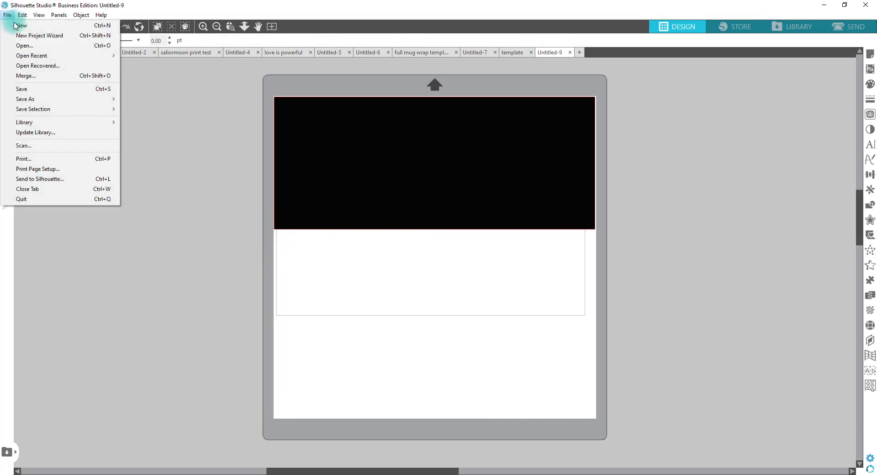
{"action": "mouse_move", "coordinate": [46, 100]}
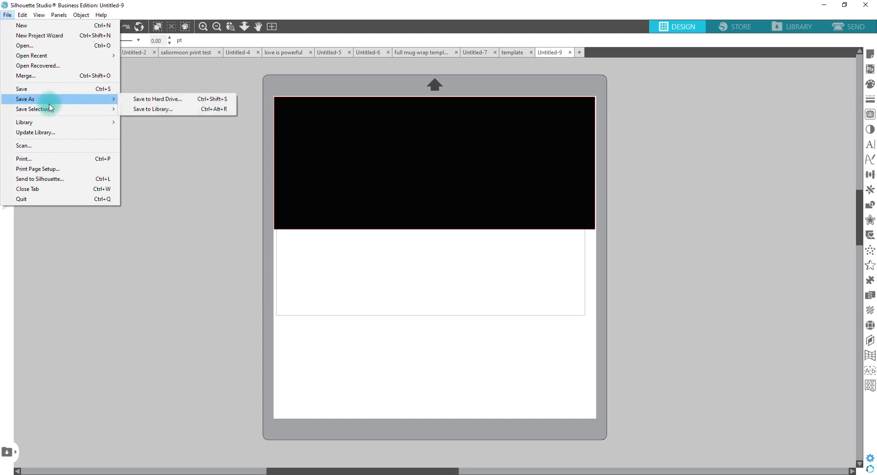
{"action": "left_click", "coordinate": [162, 100]}
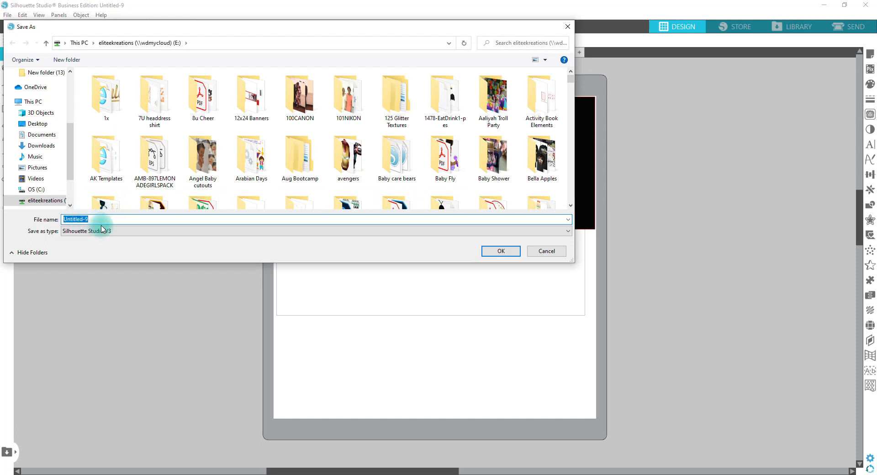
{"action": "type", "text": "word"}
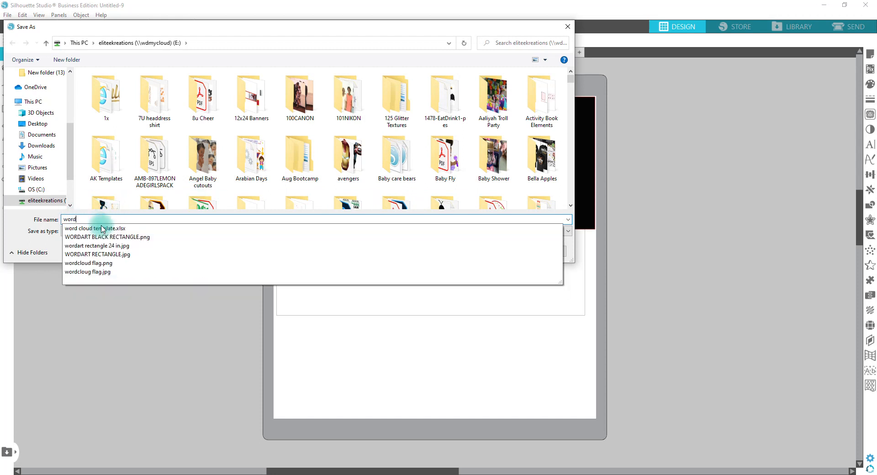
{"action": "type", "text": "art rect"}
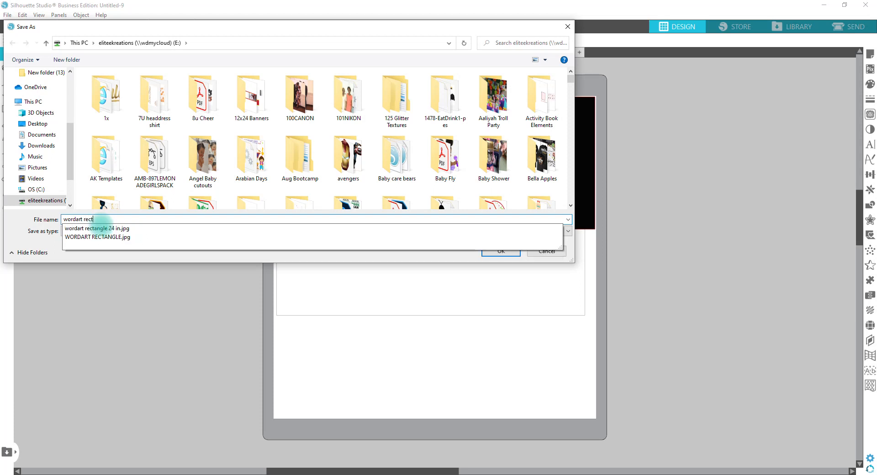
{"action": "type", "text": "angle"}
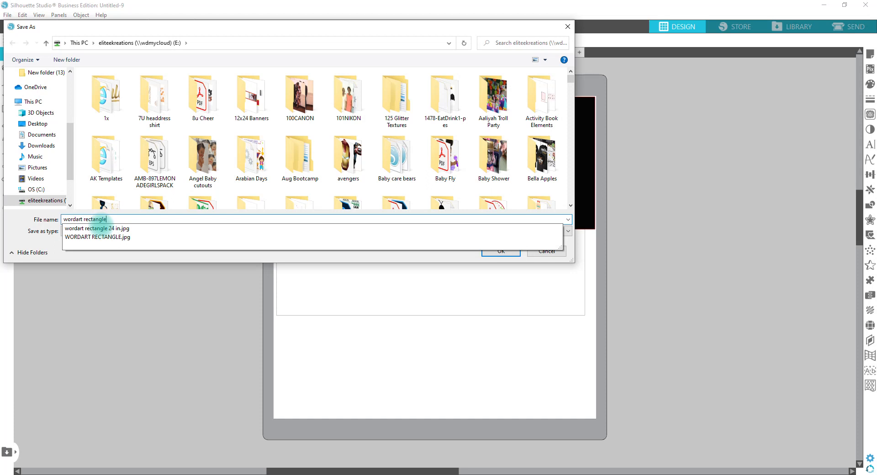
{"action": "type", "text": "4"}
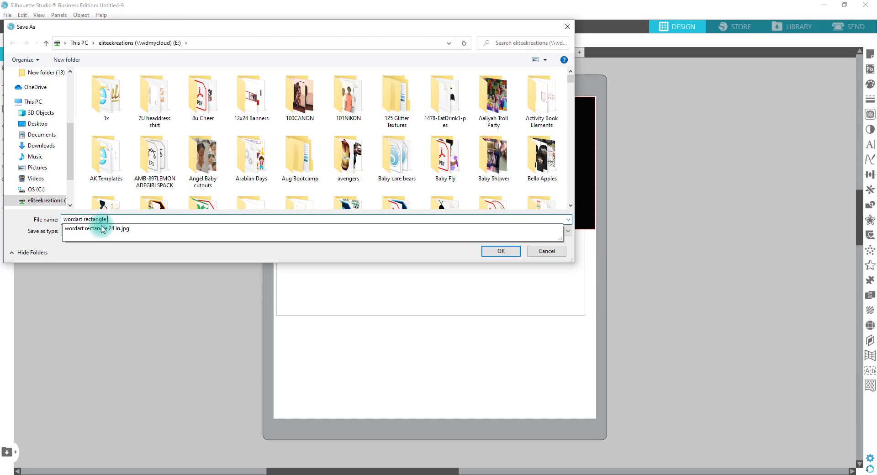
{"action": "type", "text": "in"}
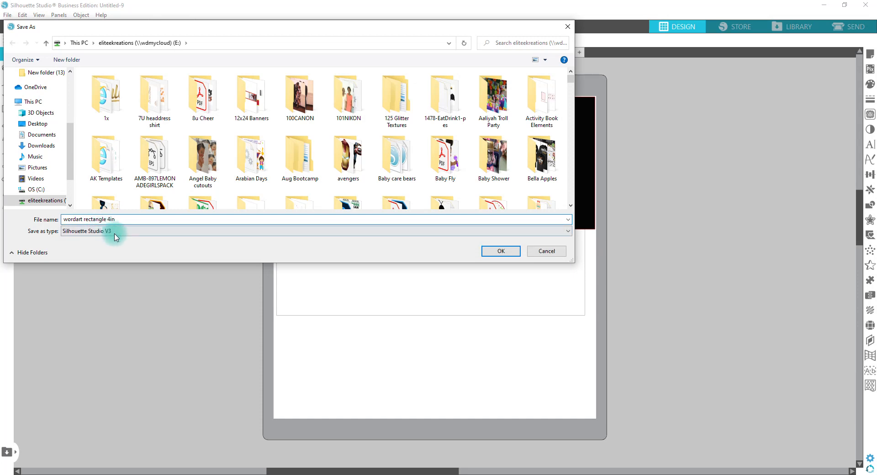
Choose PNG as the file format and export the bitmap at 100 dots per inch
{"action": "left_click", "coordinate": [114, 232]}
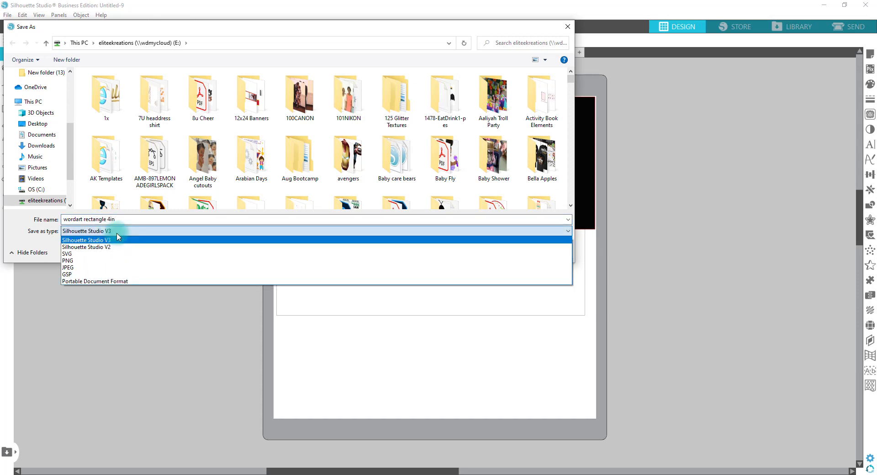
{"action": "left_click", "coordinate": [93, 261]}
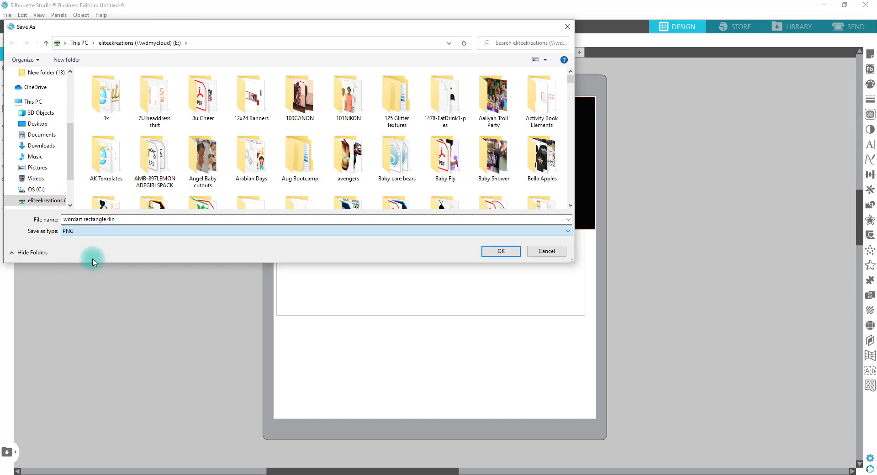
{"action": "left_click", "coordinate": [502, 251]}
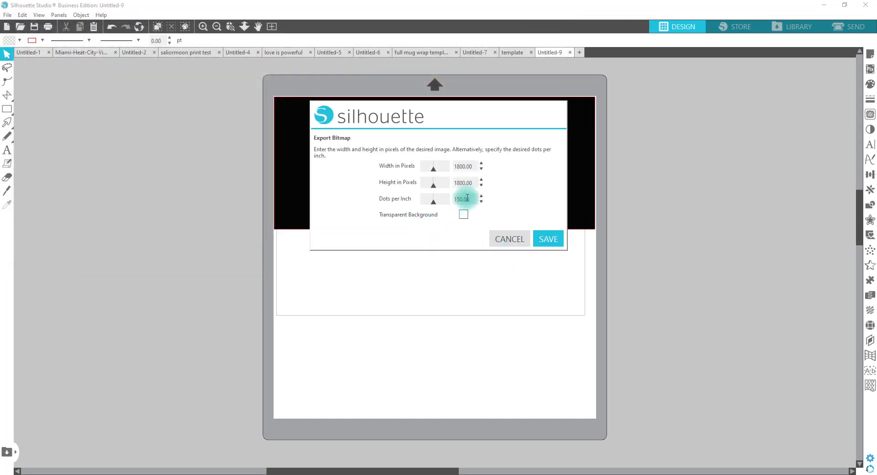
{"action": "double_click", "coordinate": [470, 199]}
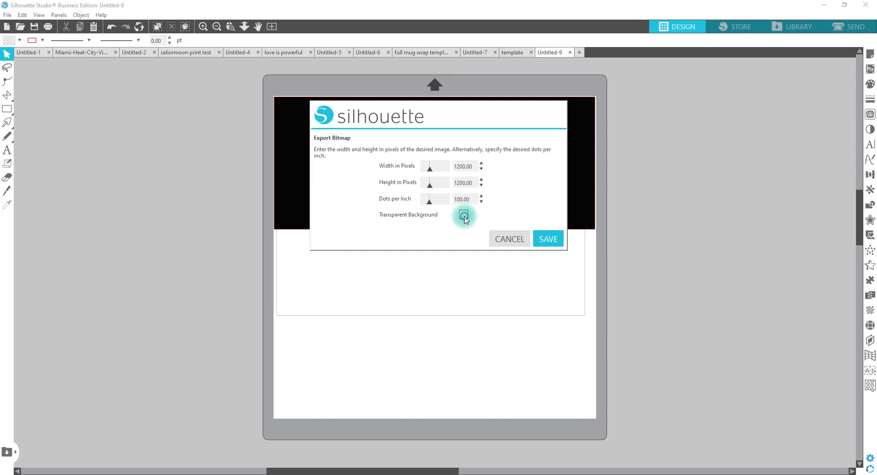
{"action": "left_click", "coordinate": [556, 239]}
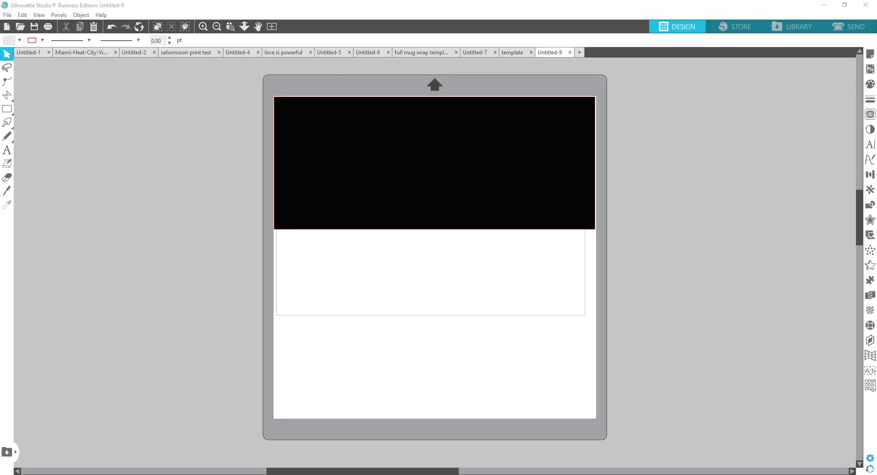
Switch to WordArt.com, add the wordart rectangle 4in image as the shape with its default customization, and visualize the word cloud
{"action": "key", "text": "alt+Tab"}
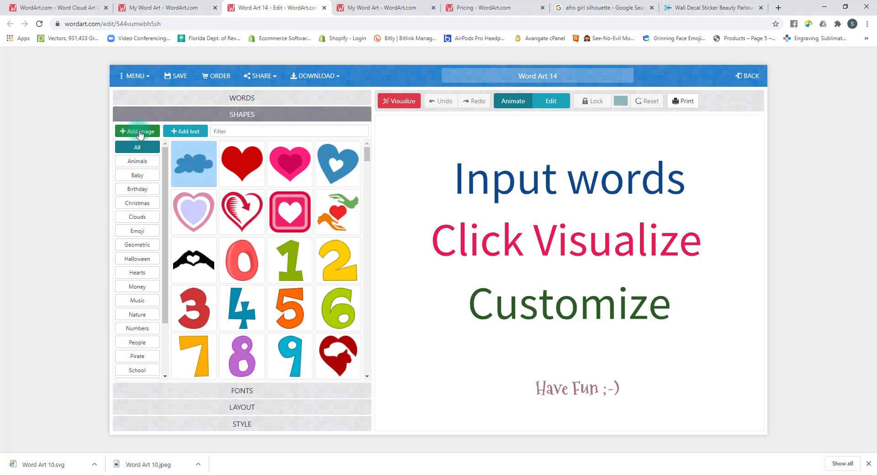
{"action": "left_click", "coordinate": [141, 132]}
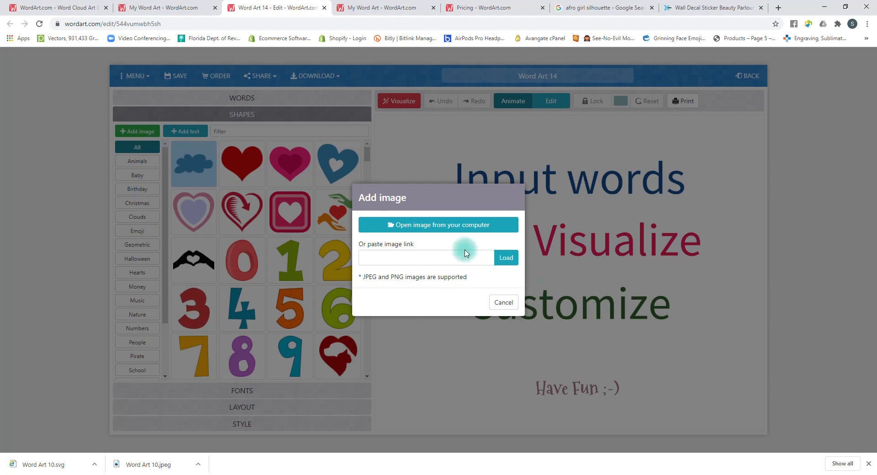
{"action": "left_click", "coordinate": [453, 229]}
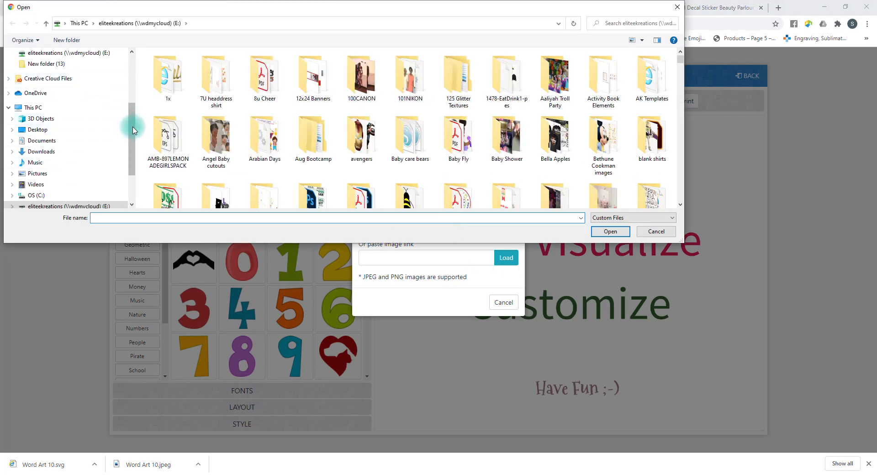
{"action": "left_click_drag", "start_coordinate": [135, 132], "coordinate": [129, 47]}
{"action": "left_click", "coordinate": [65, 58]}
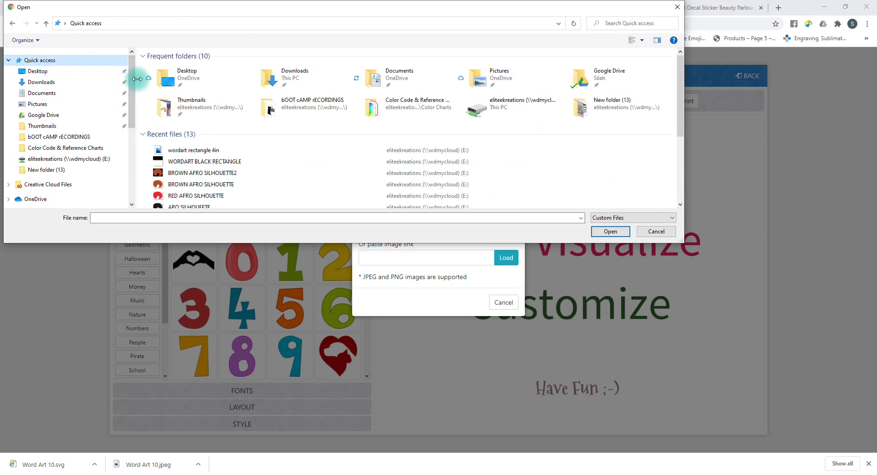
{"action": "left_click", "coordinate": [187, 153]}
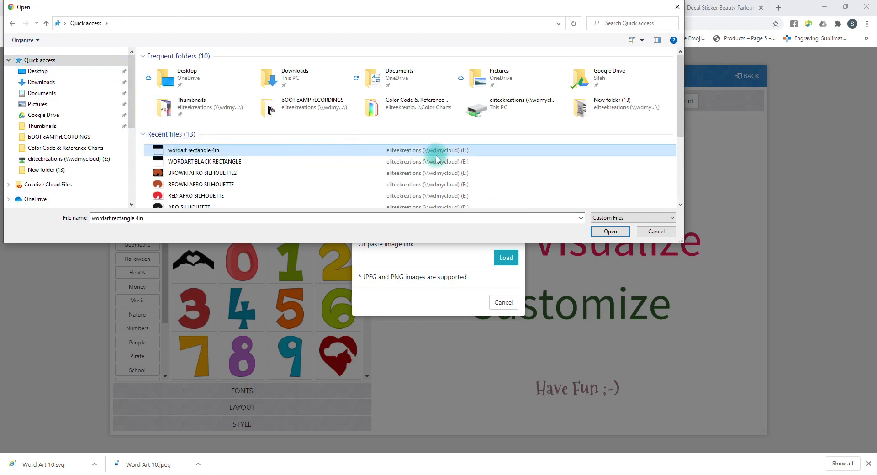
{"action": "left_click", "coordinate": [621, 232]}
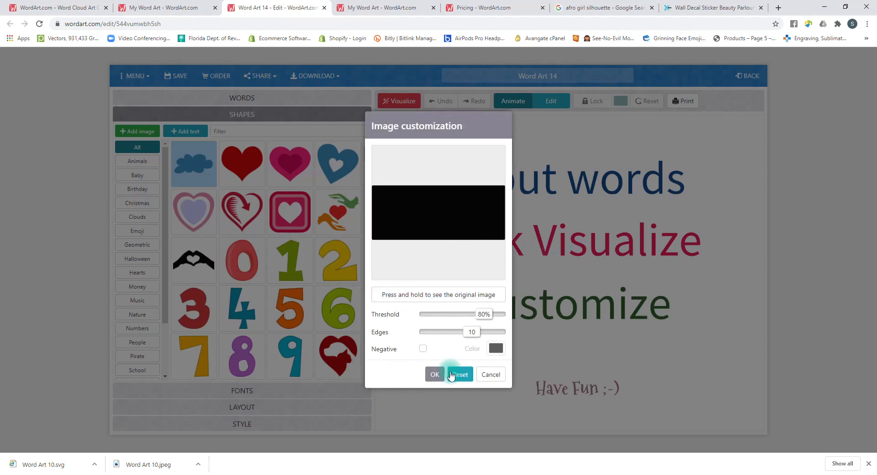
{"action": "left_click", "coordinate": [434, 374]}
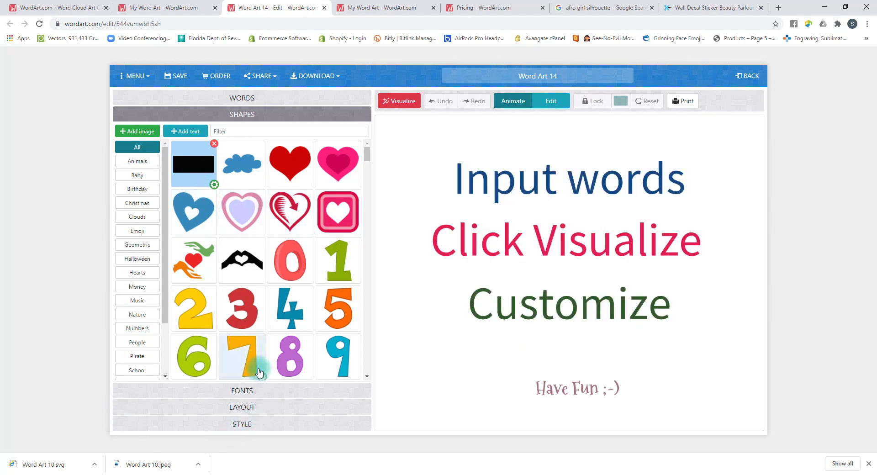
{"action": "left_click", "coordinate": [402, 105]}
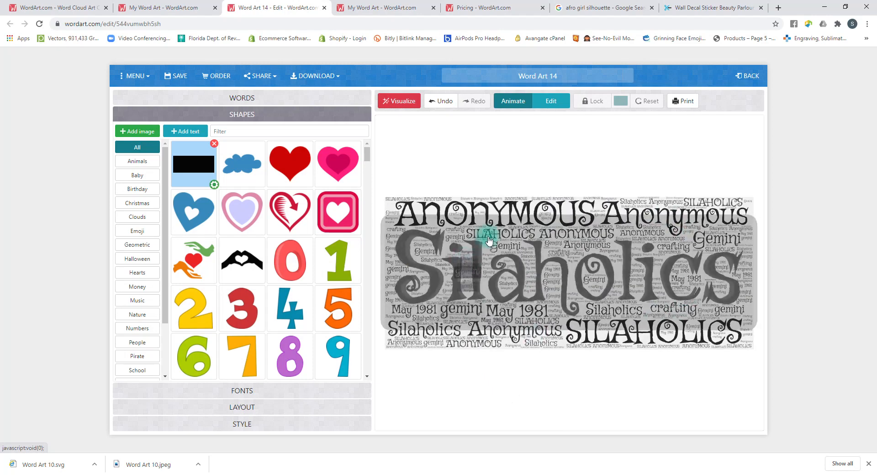
Replace the Griffy font with Gunplay, Mail Ray Stuff, League Gothic, Loved by the King and Lobster, and regenerate the word cloud
{"action": "left_click", "coordinate": [251, 392]}
{"action": "scroll", "coordinate": [320, 365], "scroll_direction": "down", "scroll_amount": 5}
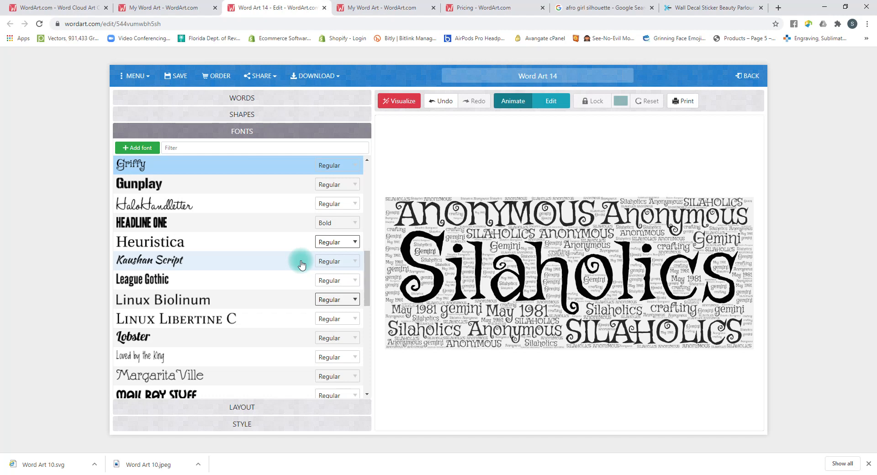
{"action": "left_click", "coordinate": [150, 185]}
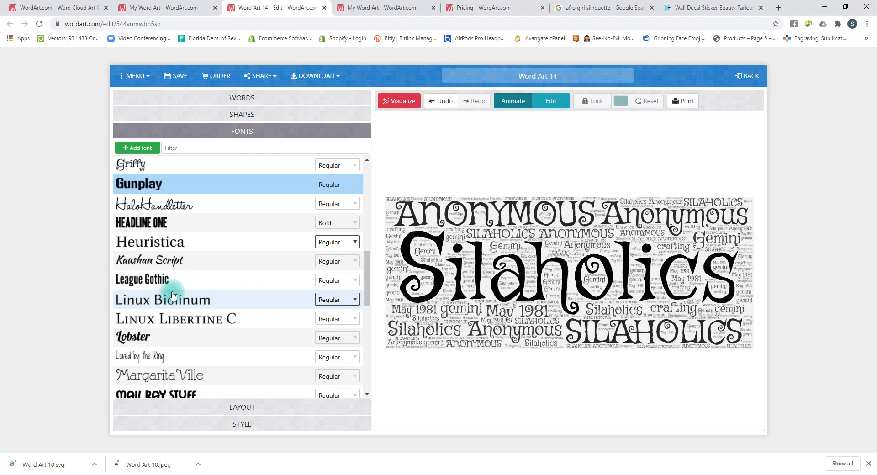
{"action": "left_click", "coordinate": [184, 395]}
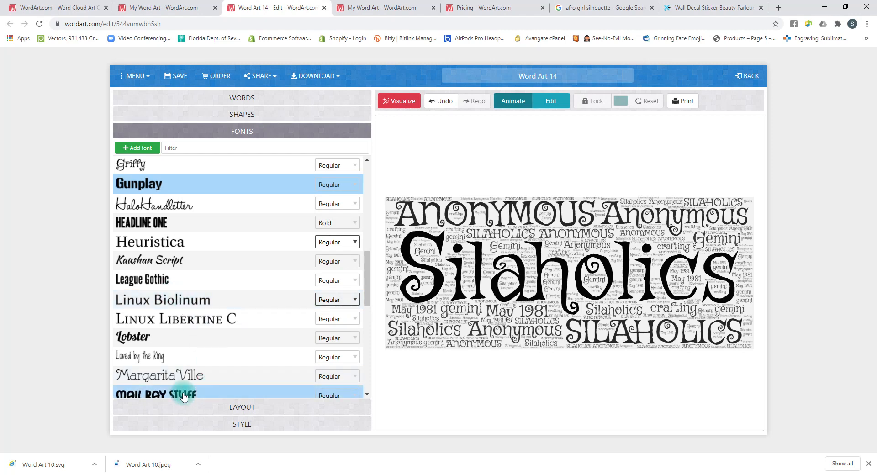
{"action": "left_click", "coordinate": [148, 280]}
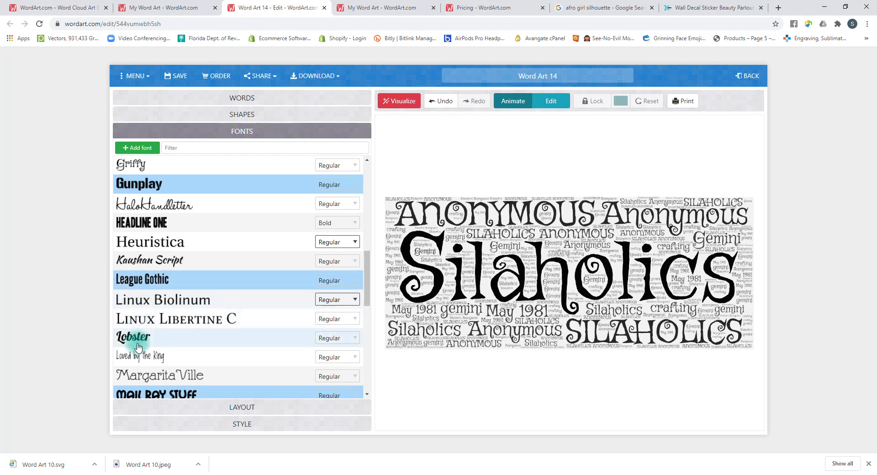
{"action": "left_click", "coordinate": [142, 356]}
{"action": "left_click", "coordinate": [142, 337]}
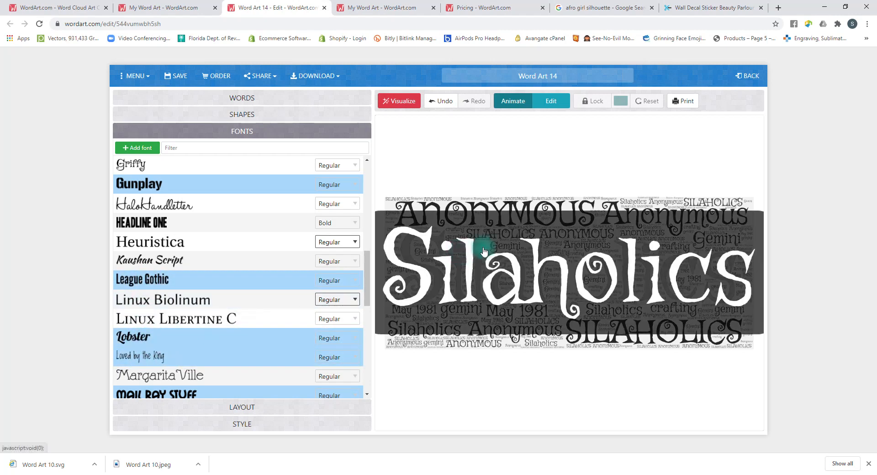
{"action": "left_click", "coordinate": [389, 111]}
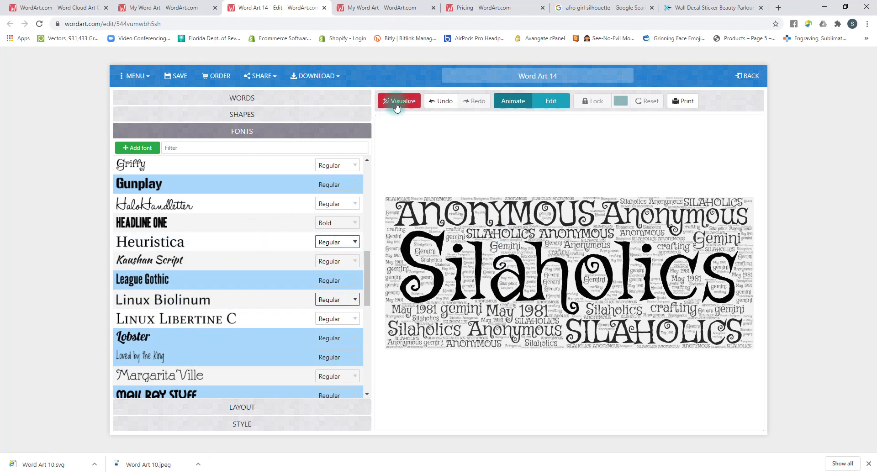
{"action": "left_click", "coordinate": [397, 104]}
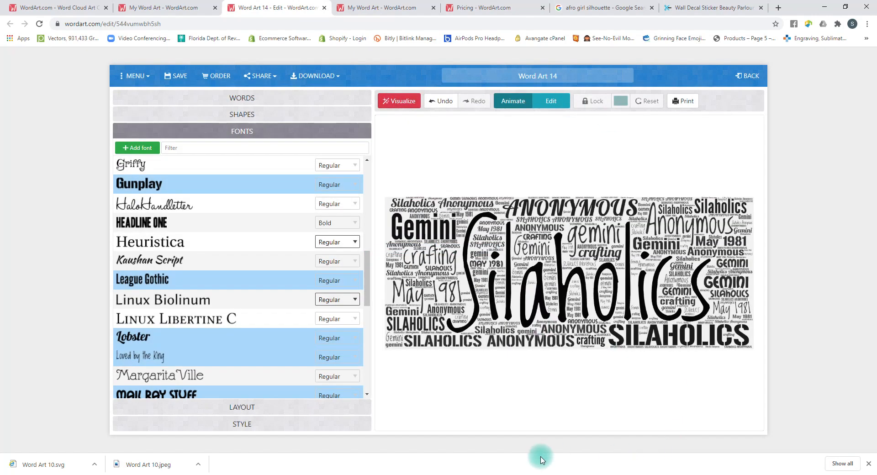
Try the Vertical layout and visualize the word cloud with it
{"action": "scroll", "coordinate": [219, 262], "scroll_direction": "down", "scroll_amount": 6}
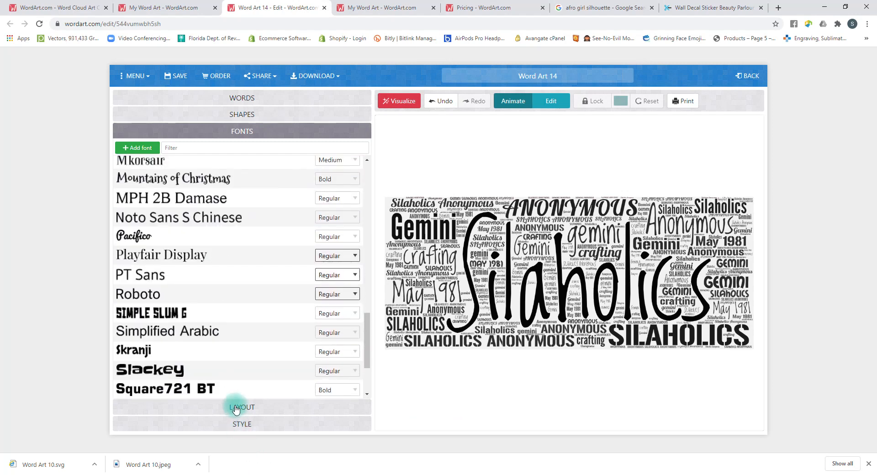
{"action": "left_click", "coordinate": [237, 408]}
{"action": "left_click", "coordinate": [164, 183]}
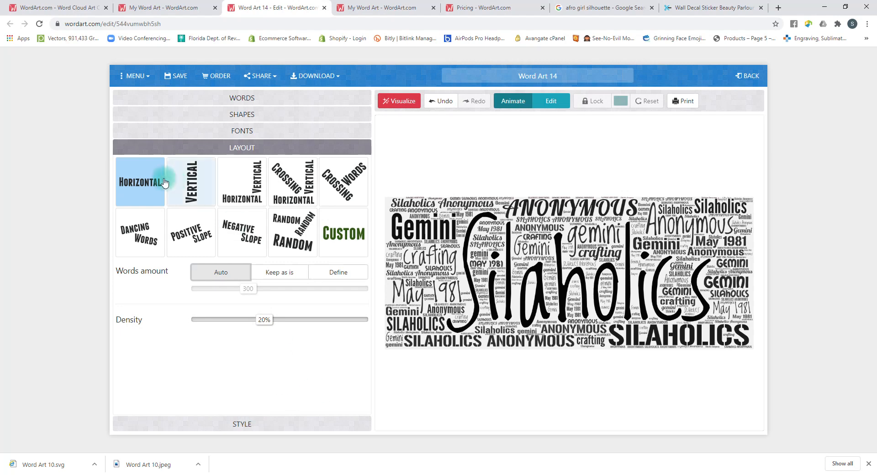
{"action": "left_click", "coordinate": [201, 185]}
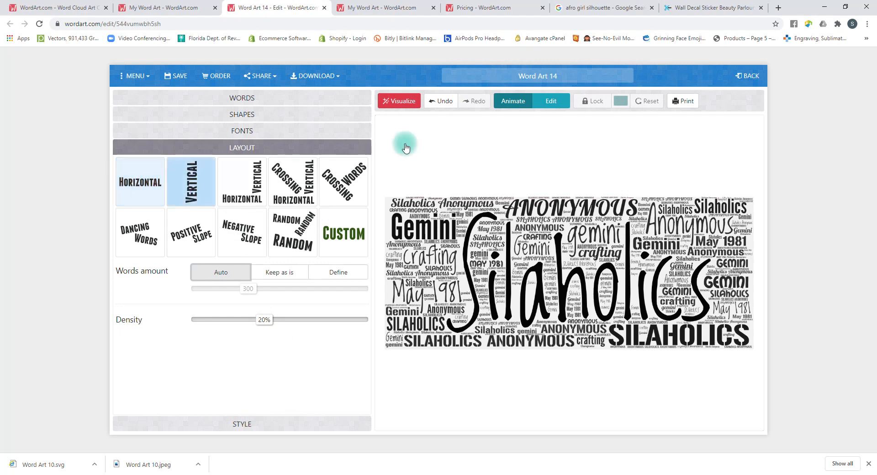
{"action": "left_click", "coordinate": [408, 103]}
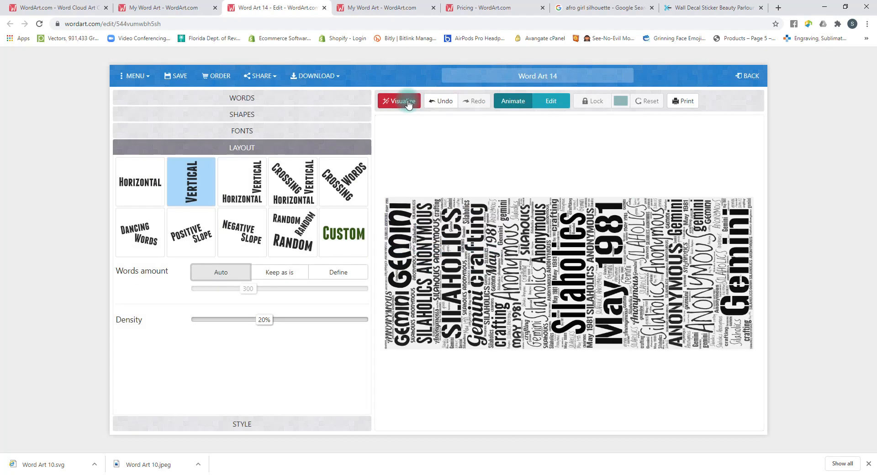
Change to the combined Horizontal and Vertical layout and visualize the word cloud again
{"action": "left_click", "coordinate": [255, 183]}
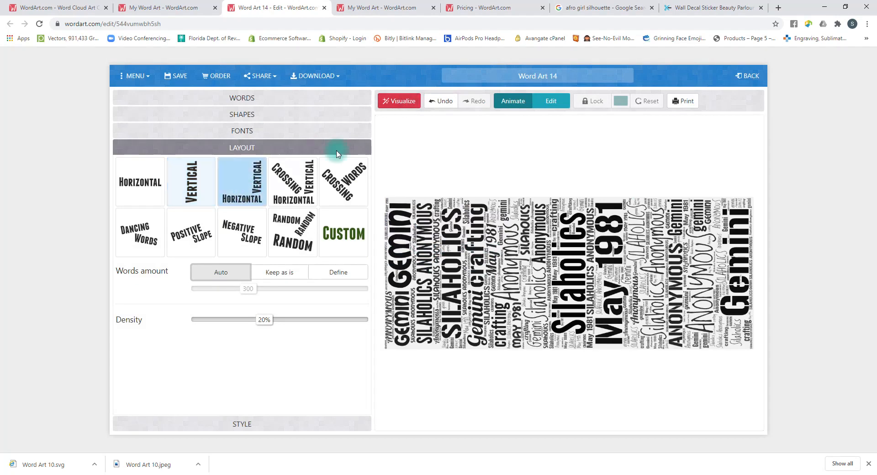
{"action": "left_click", "coordinate": [401, 105]}
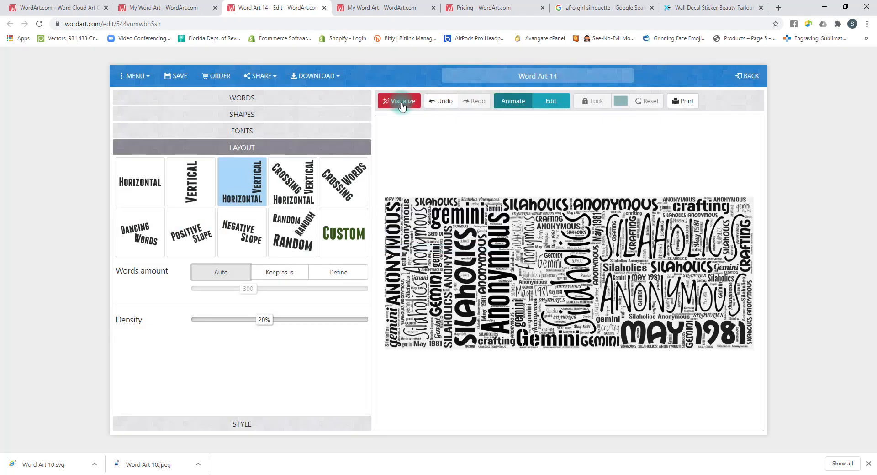
Try the Crossing Horizontal Vertical layout and the Crossing Words layout, visualizing the word cloud with each
{"action": "left_click", "coordinate": [299, 185]}
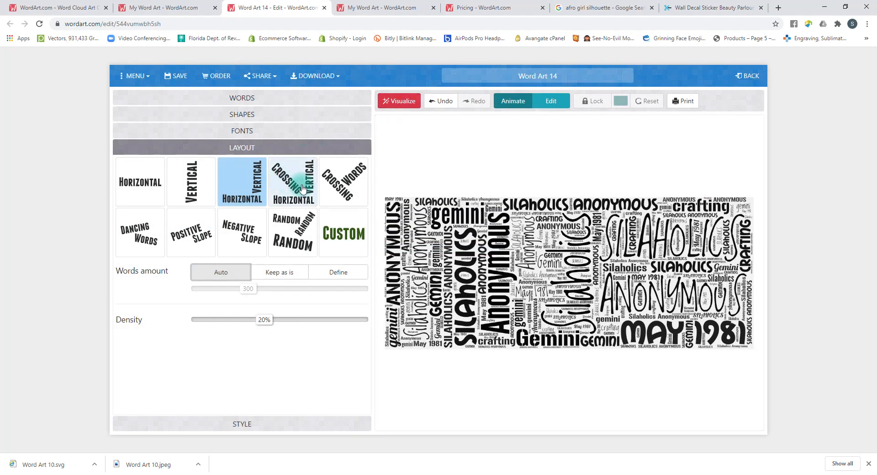
{"action": "left_click", "coordinate": [401, 128]}
{"action": "left_click", "coordinate": [400, 108]}
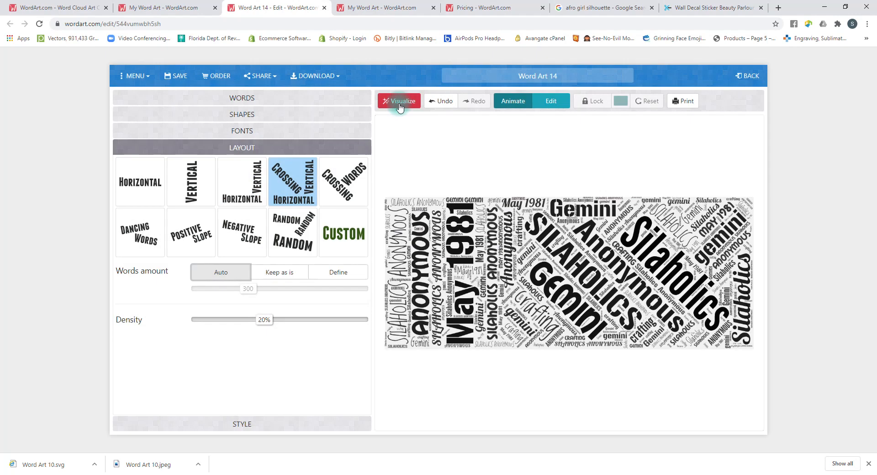
{"action": "left_click", "coordinate": [351, 178]}
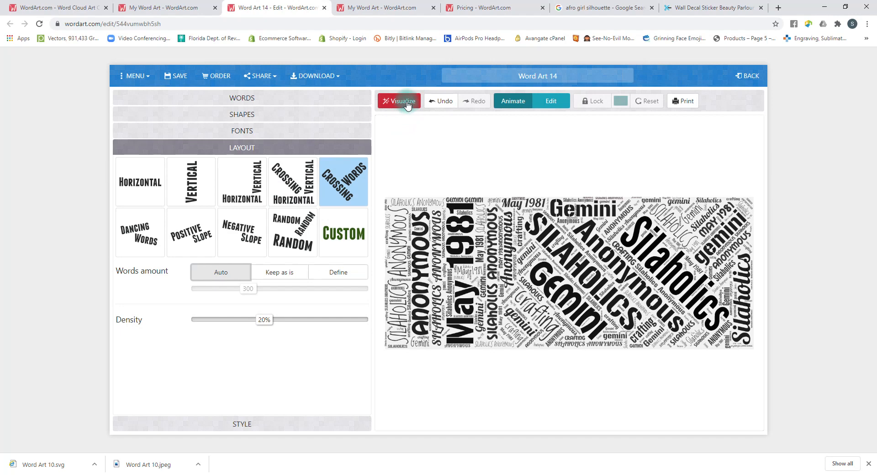
{"action": "left_click", "coordinate": [408, 103]}
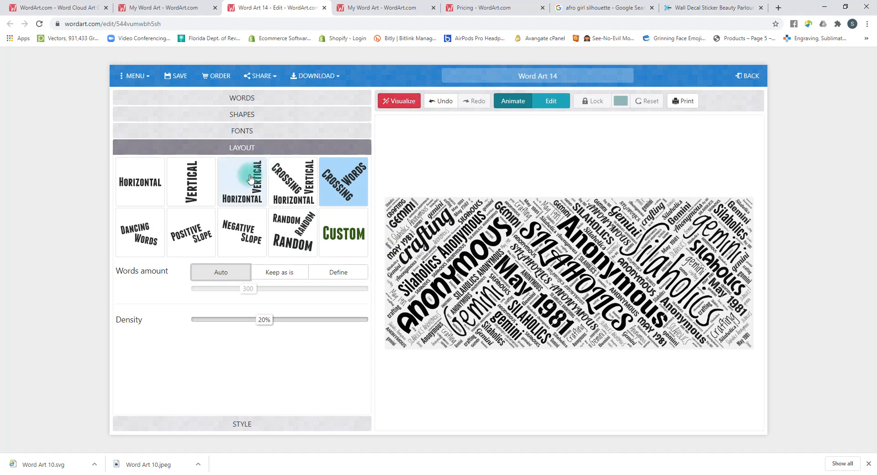
Try the Dancing Words and Positive Slope layouts, visualizing the word cloud with each one
{"action": "left_click", "coordinate": [150, 241]}
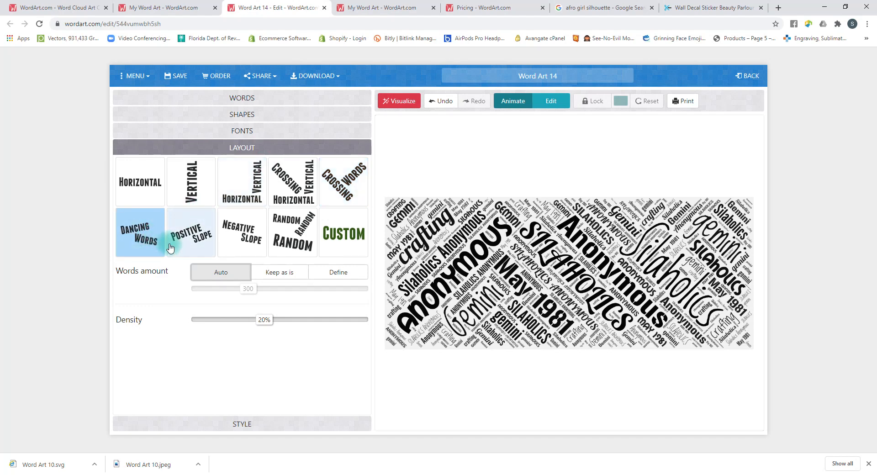
{"action": "left_click", "coordinate": [400, 102]}
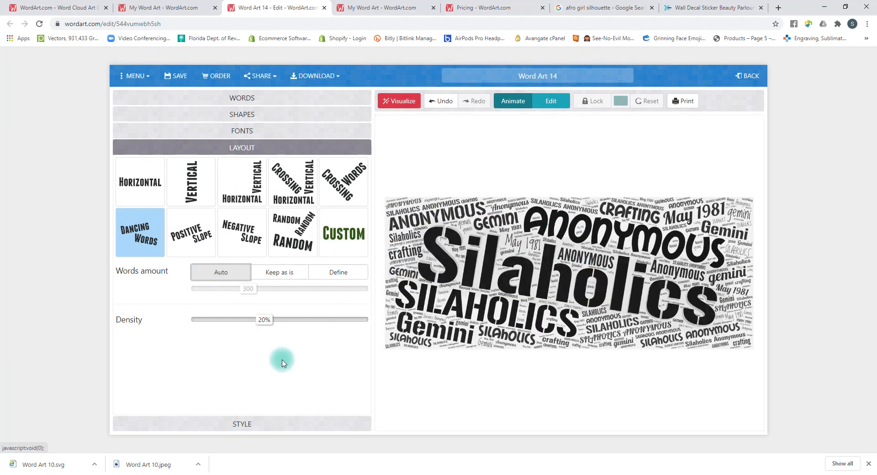
{"action": "left_click", "coordinate": [198, 239]}
{"action": "left_click", "coordinate": [401, 103]}
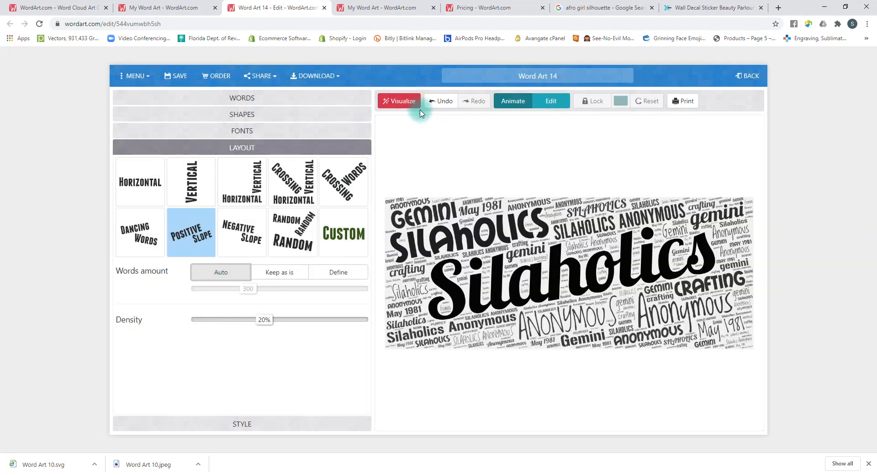
Try the Negative Slope and Random layouts, regenerating the word cloud for each
{"action": "left_click", "coordinate": [241, 232]}
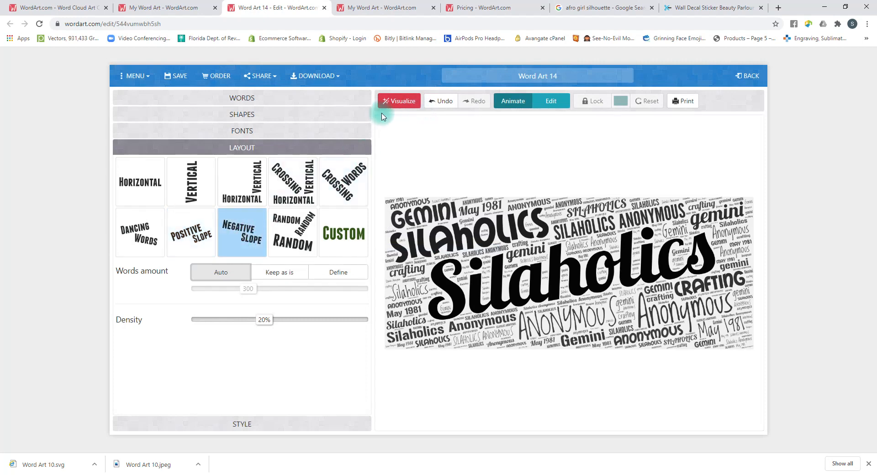
{"action": "left_click", "coordinate": [407, 101]}
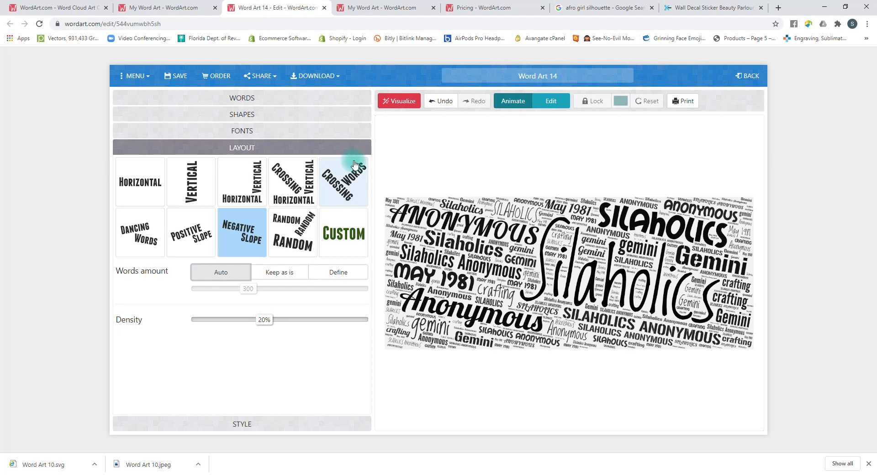
{"action": "left_click", "coordinate": [309, 235]}
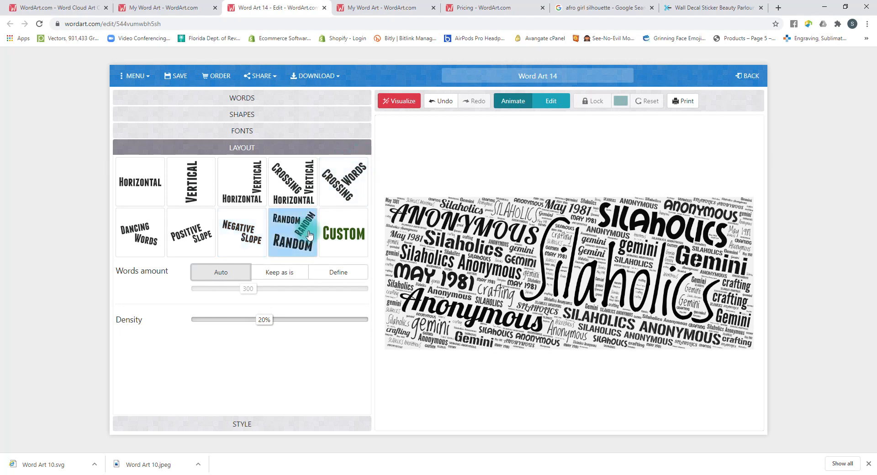
{"action": "left_click", "coordinate": [405, 101]}
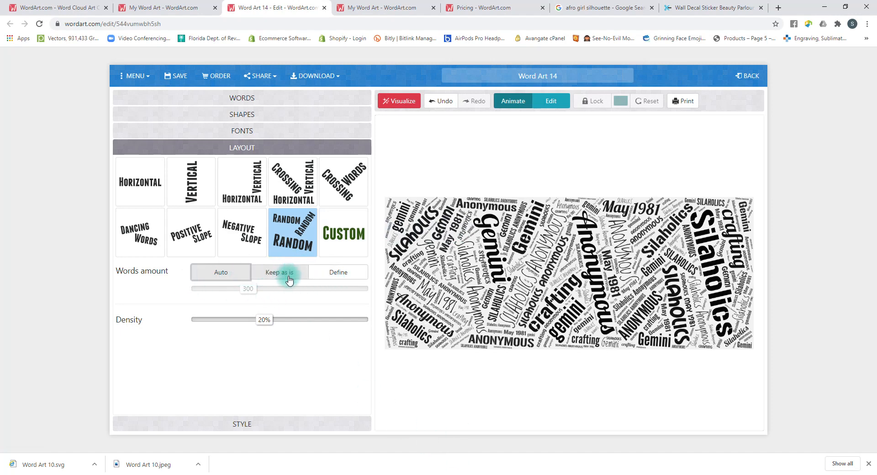
Switch the words amount to Define and visualize the cloud with 890 words, then with 147 words
{"action": "left_click", "coordinate": [343, 272]}
{"action": "left_click_drag", "start_coordinate": [252, 294], "coordinate": [344, 293]}
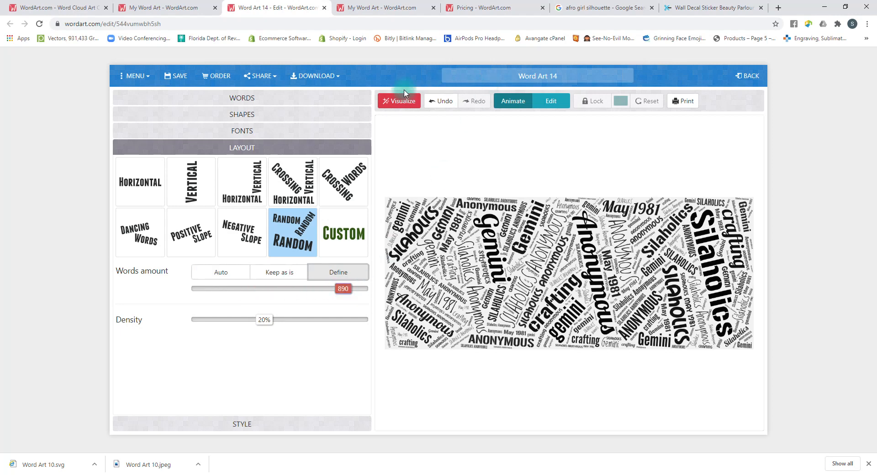
{"action": "left_click", "coordinate": [400, 105]}
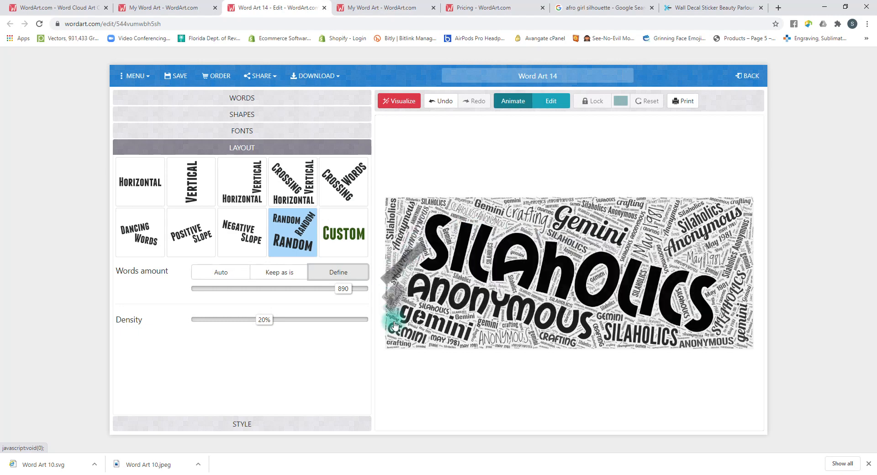
{"action": "left_click_drag", "start_coordinate": [341, 293], "coordinate": [221, 297]}
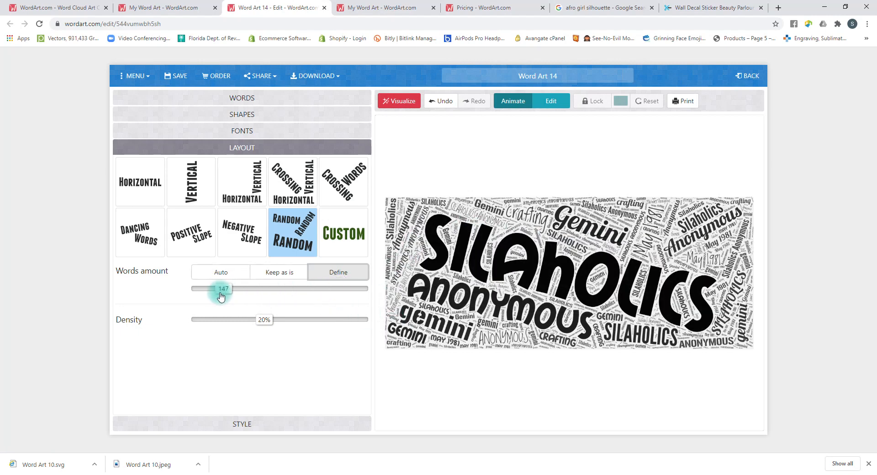
{"action": "left_click", "coordinate": [400, 102]}
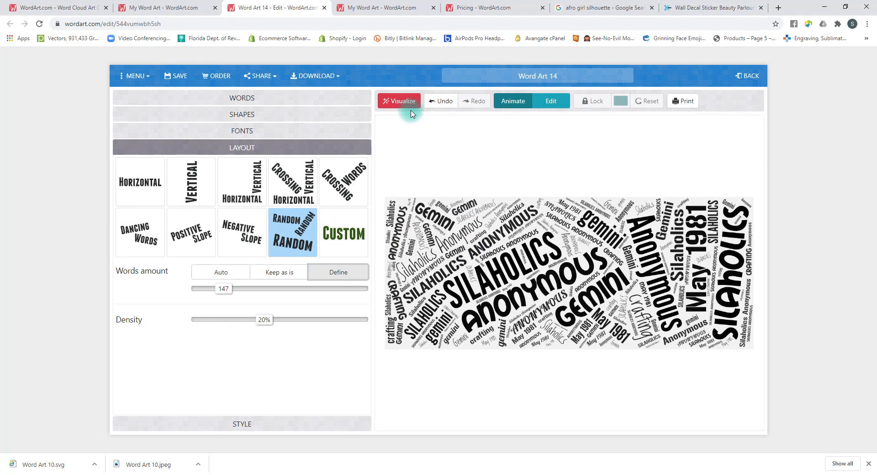
Return to the combined Horizontal and Vertical layout, visualize it, and regenerate the cloud with the words amount set to 824
{"action": "left_click", "coordinate": [242, 183]}
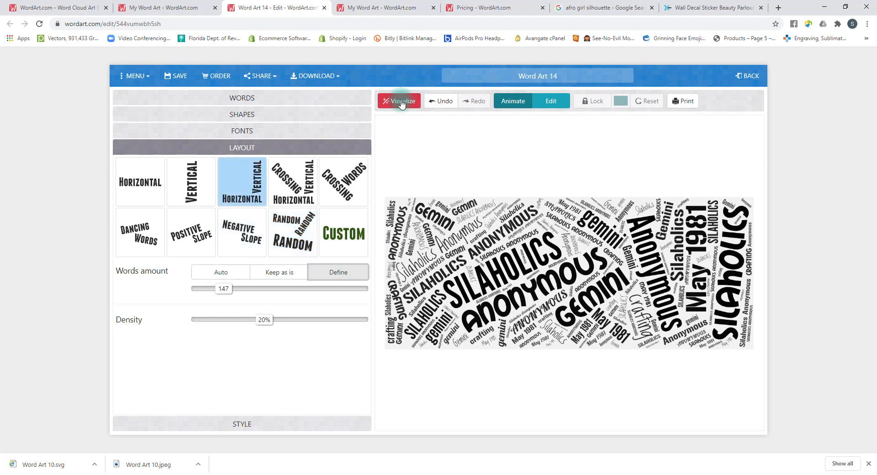
{"action": "left_click", "coordinate": [402, 104]}
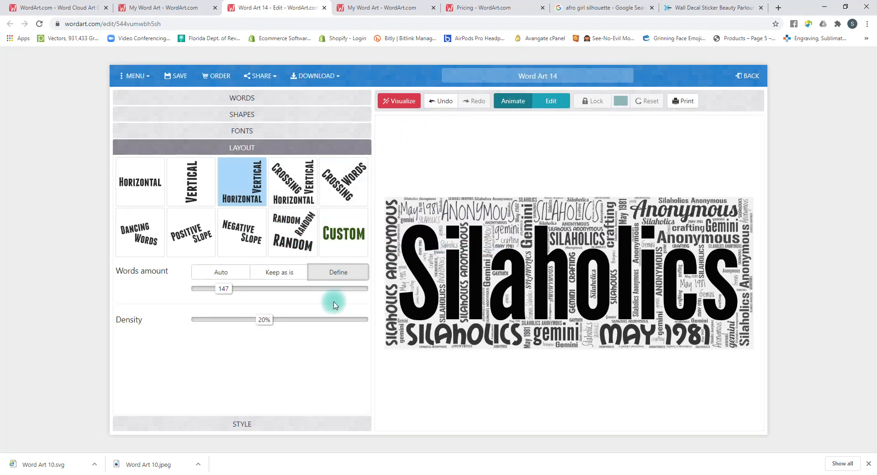
{"action": "left_click_drag", "start_coordinate": [226, 288], "coordinate": [341, 300]}
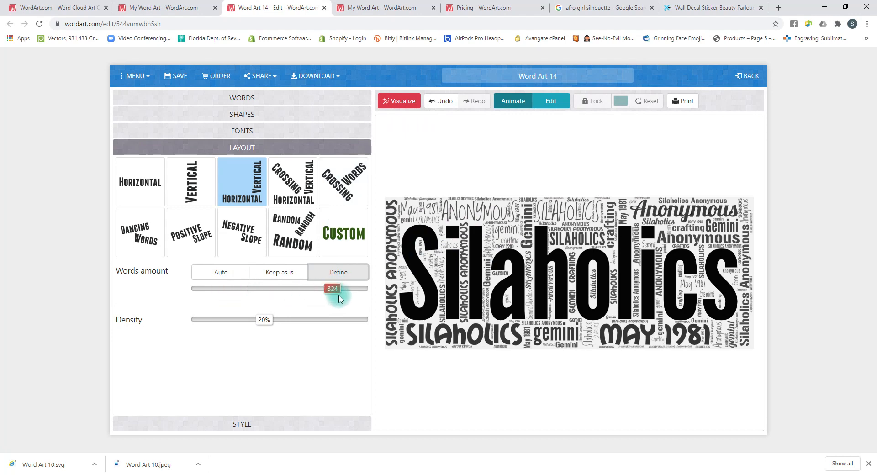
{"action": "left_click", "coordinate": [406, 101]}
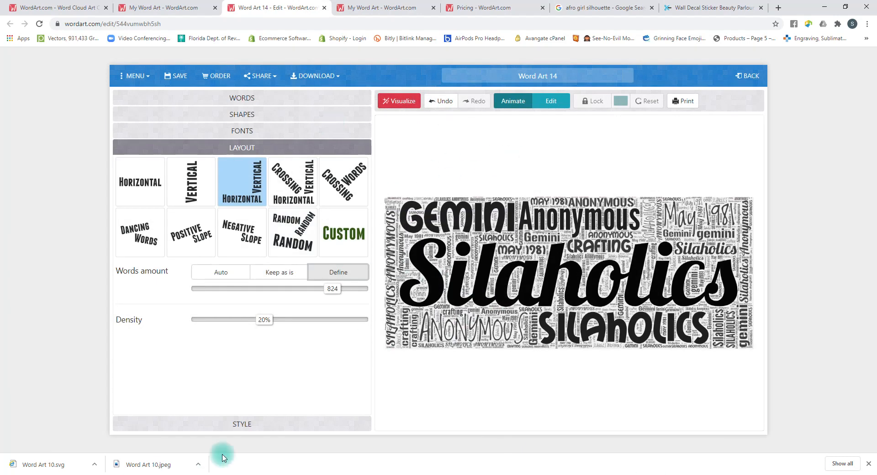
Set the words colors style to Custom and remove the three default colors #026bf9, #8ae628 and #2dad94 from its palette
{"action": "left_click", "coordinate": [255, 430]}
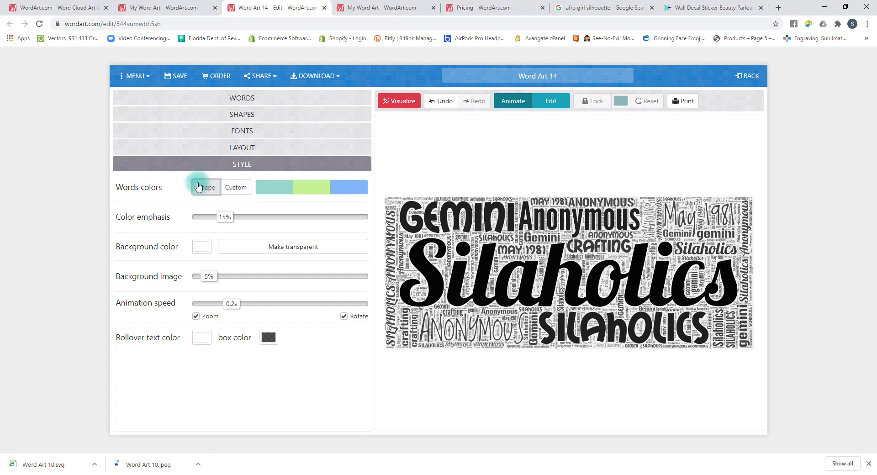
{"action": "left_click", "coordinate": [238, 188]}
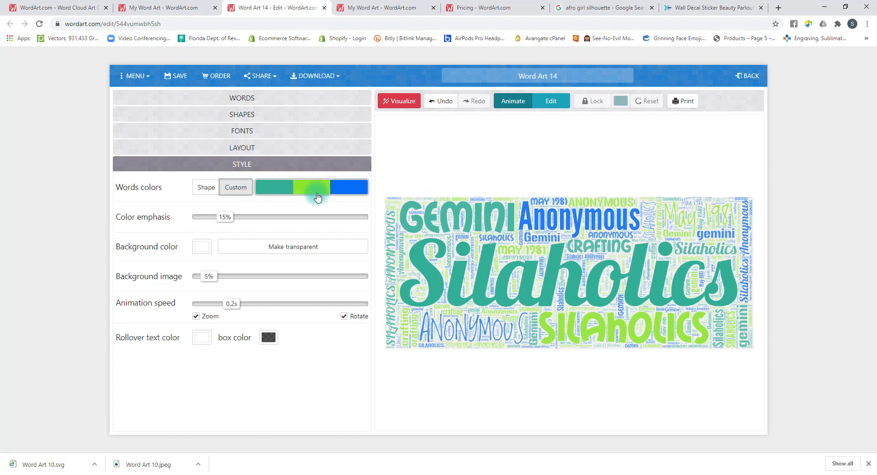
{"action": "left_click", "coordinate": [285, 189]}
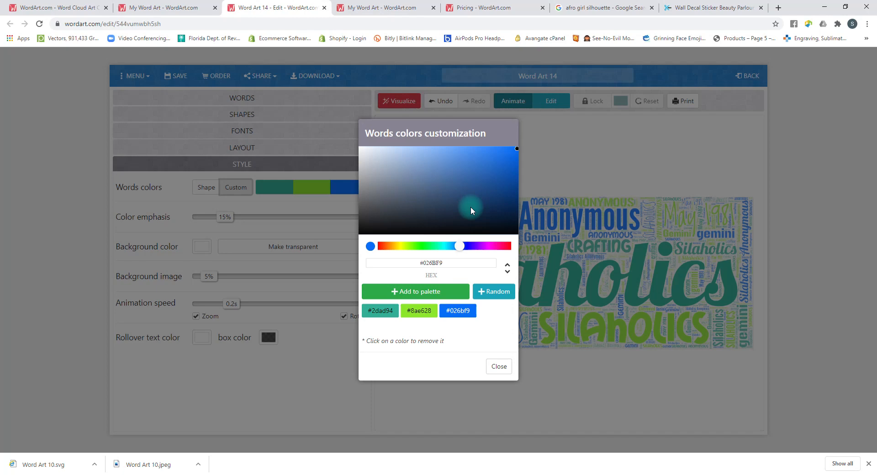
{"action": "left_click_drag", "start_coordinate": [446, 263], "coordinate": [403, 263]}
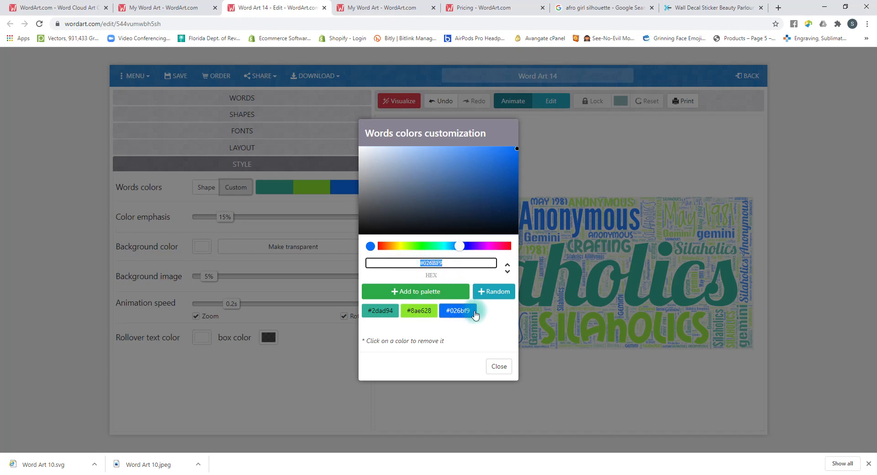
{"action": "left_click", "coordinate": [458, 311]}
{"action": "left_click", "coordinate": [419, 310]}
{"action": "left_click", "coordinate": [388, 311]}
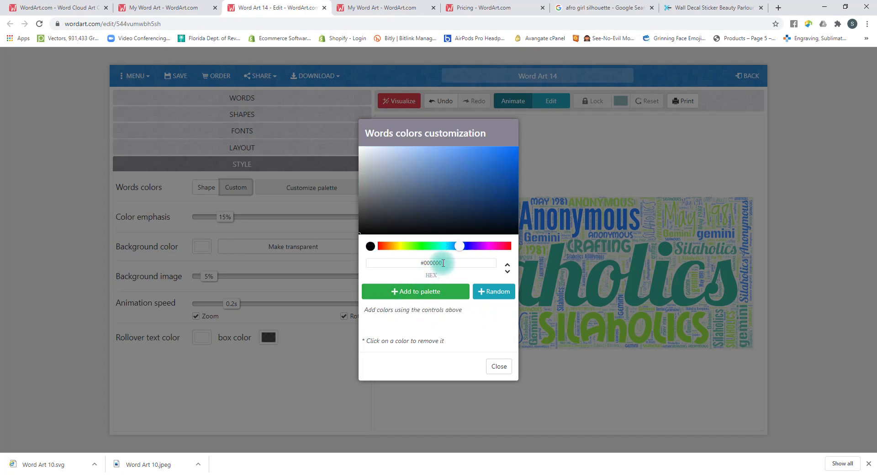
Add the green hex color #33ff00 to the empty words color palette
{"action": "left_click", "coordinate": [442, 264]}
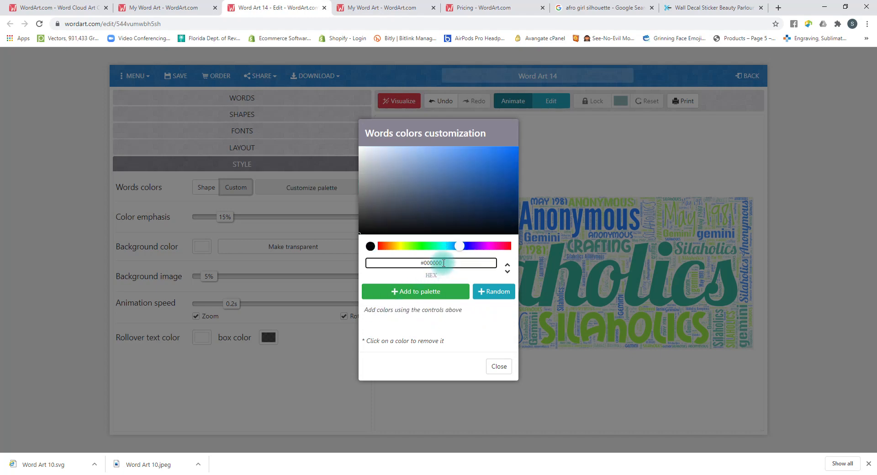
{"action": "type", "text": "33ff00"}
{"action": "key", "text": "BackSpace"}
{"action": "key", "text": "BackSpace"}
{"action": "key", "text": "BackSpace"}
{"action": "key", "text": "BackSpace"}
{"action": "key", "text": "BackSpace"}
{"action": "key", "text": "BackSpace"}
{"action": "key", "text": "BackSpace"}
{"action": "key", "text": "BackSpace"}
{"action": "key", "text": "BackSpace"}
{"action": "key", "text": "BackSpace"}
{"action": "key", "text": "BackSpace"}
{"action": "key", "text": "BackSpace"}
{"action": "key", "text": "BackSpace"}
{"action": "type", "text": "33ff00"}
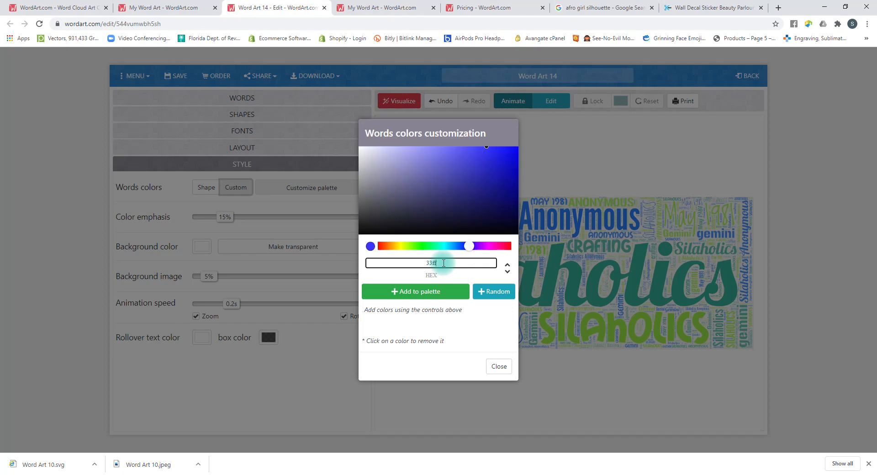
{"action": "left_click", "coordinate": [424, 296]}
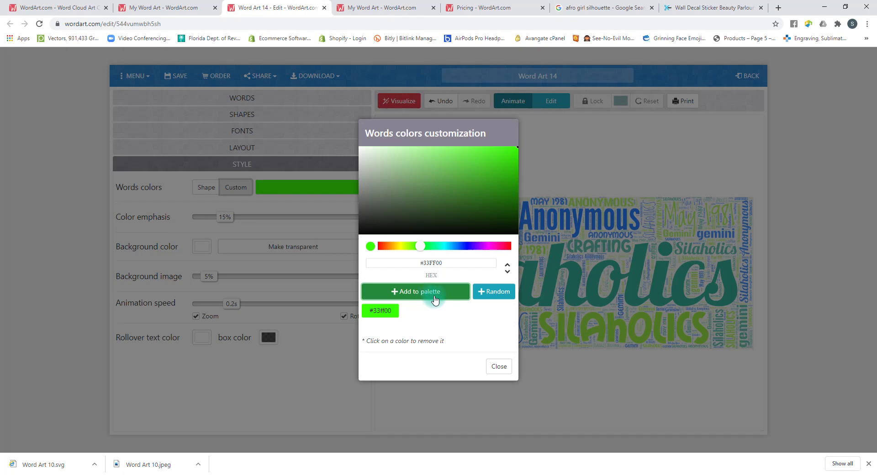
Add the turquoise #1de9b6 and the pink #d81b60 to the words color palette
{"action": "left_click_drag", "start_coordinate": [446, 263], "coordinate": [395, 264]}
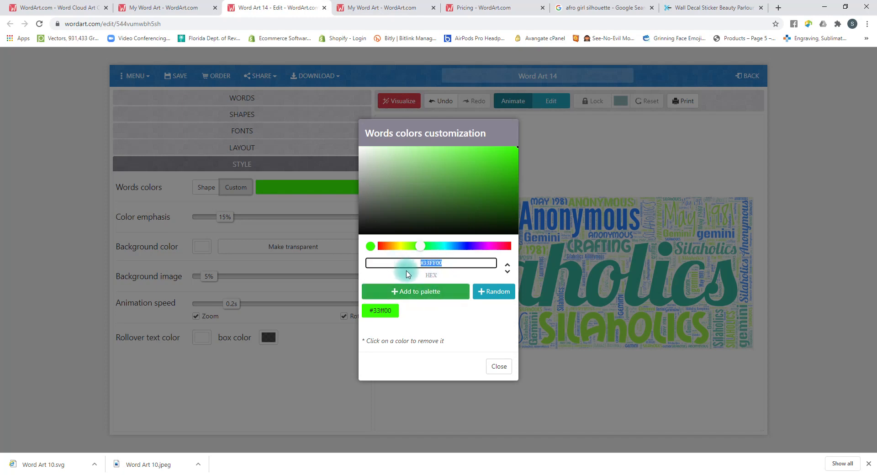
{"action": "type", "text": "1de9b6"}
{"action": "key", "text": "Return"}
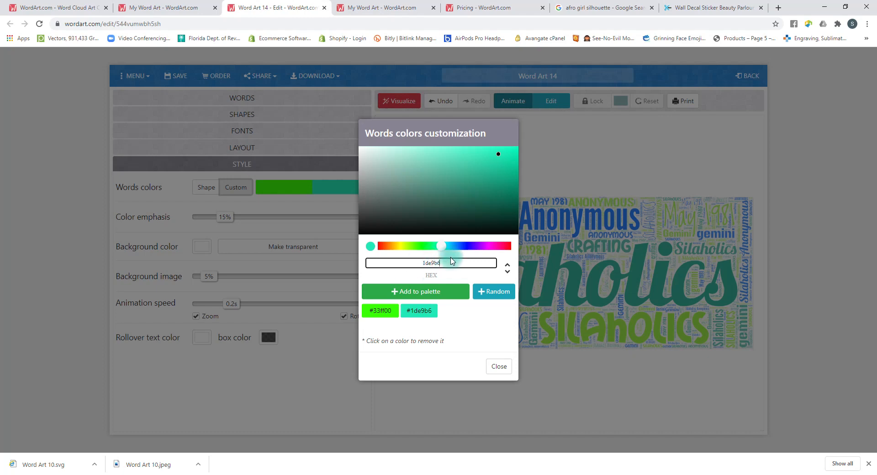
{"action": "double_click", "coordinate": [427, 267]}
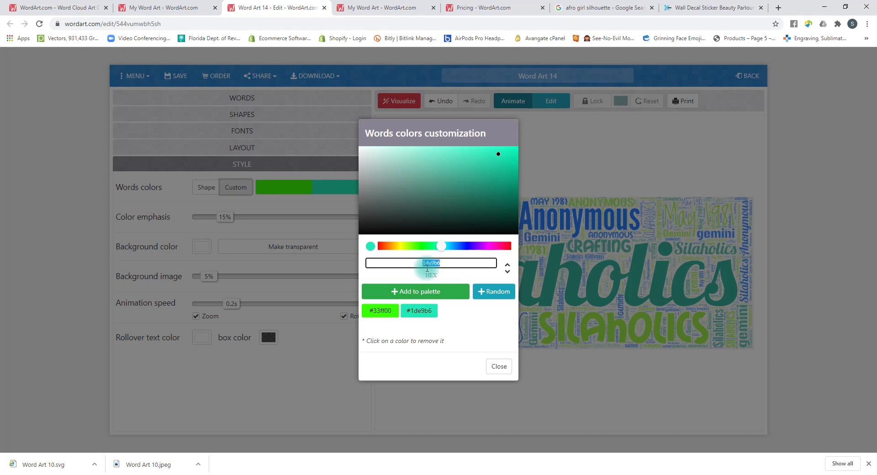
{"action": "type", "text": "d81b60"}
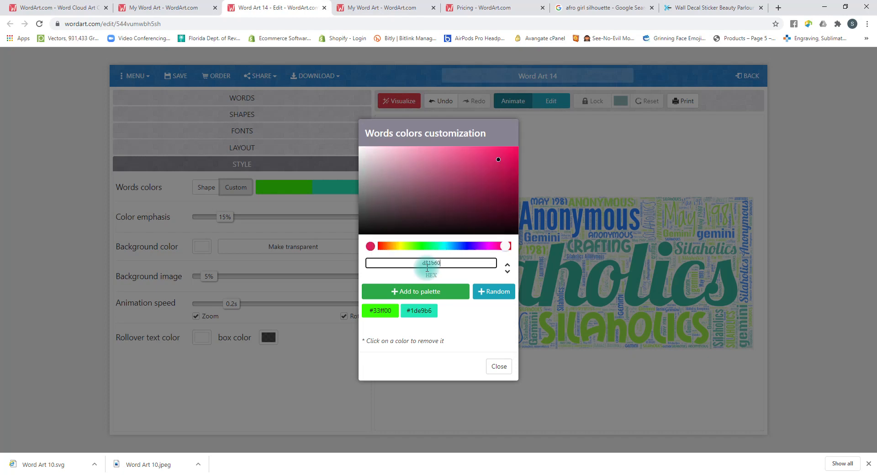
{"action": "key", "text": "Return"}
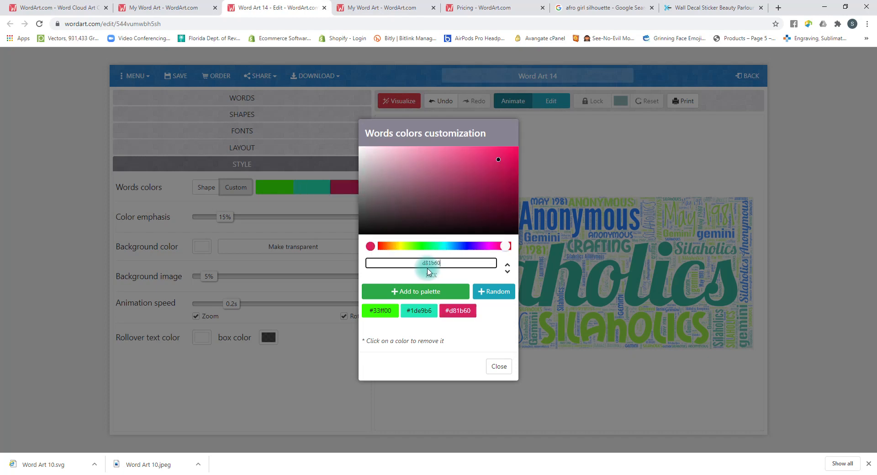
Add the dark purple hex color #311b92 to the words color palette
{"action": "left_click_drag", "start_coordinate": [441, 263], "coordinate": [410, 266]}
{"action": "type", "text": "311b"}
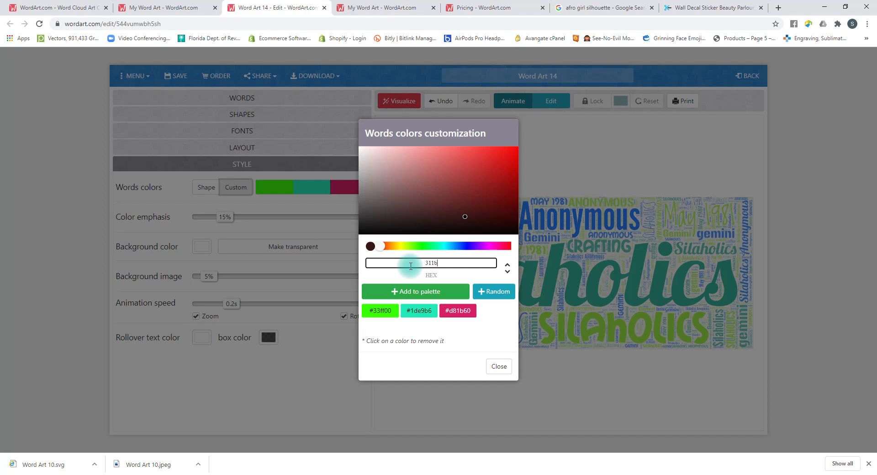
{"action": "type", "text": "92"}
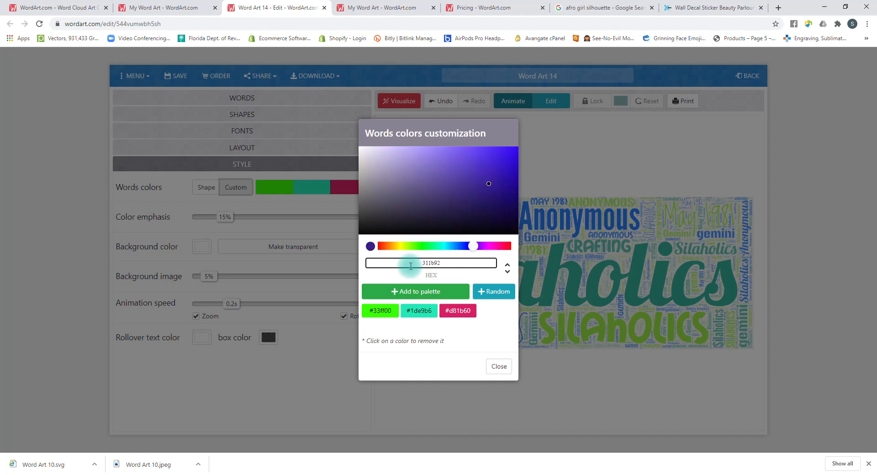
{"action": "key", "text": "Return"}
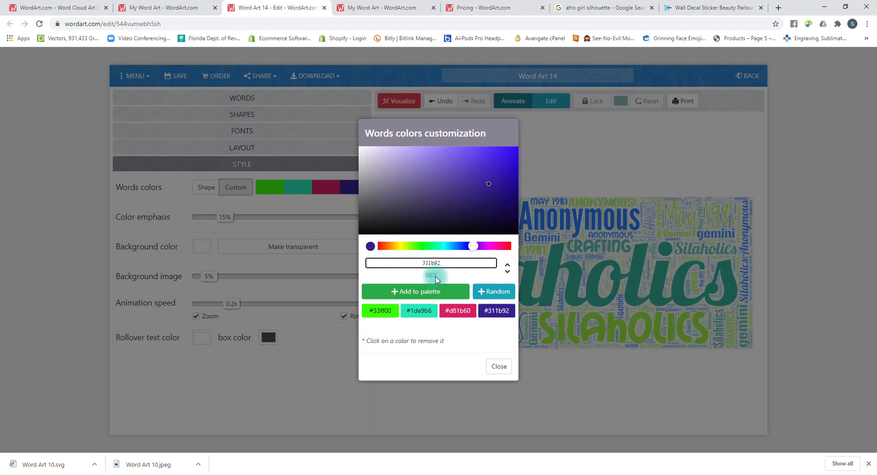
Add black #000000 to the words color palette and close the color customization
{"action": "left_click_drag", "start_coordinate": [454, 263], "coordinate": [417, 262]}
{"action": "type", "text": "000"}
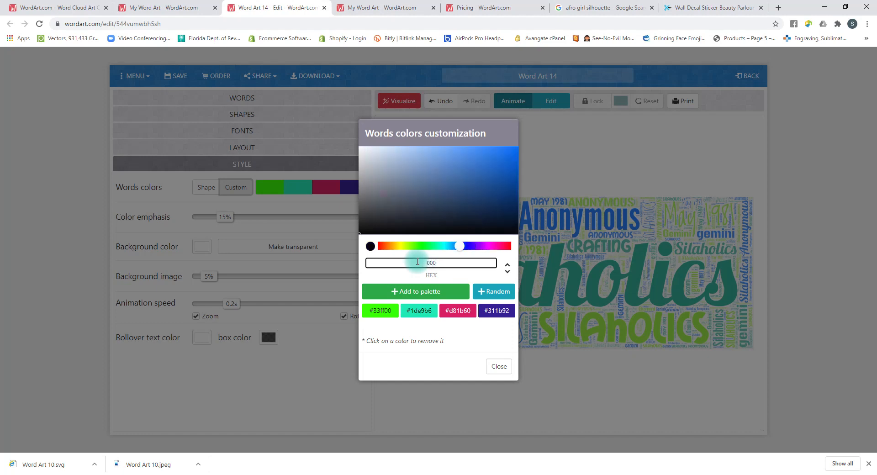
{"action": "type", "text": "0000"}
{"action": "key", "text": "Return"}
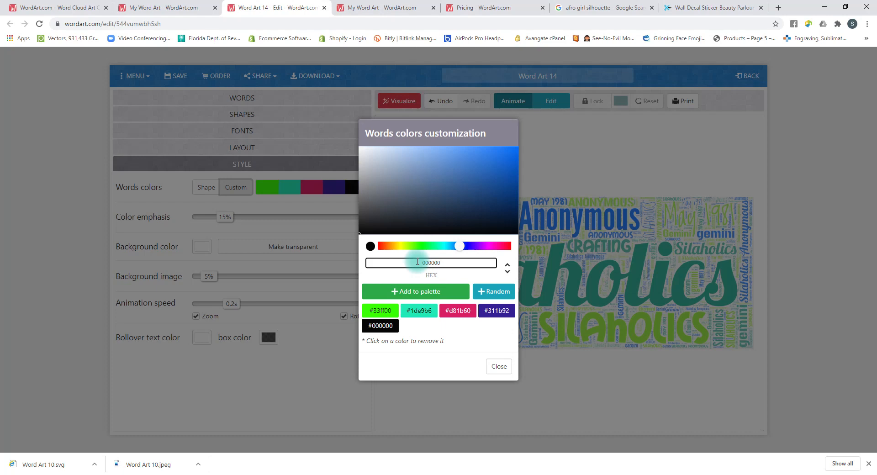
{"action": "left_click", "coordinate": [499, 368]}
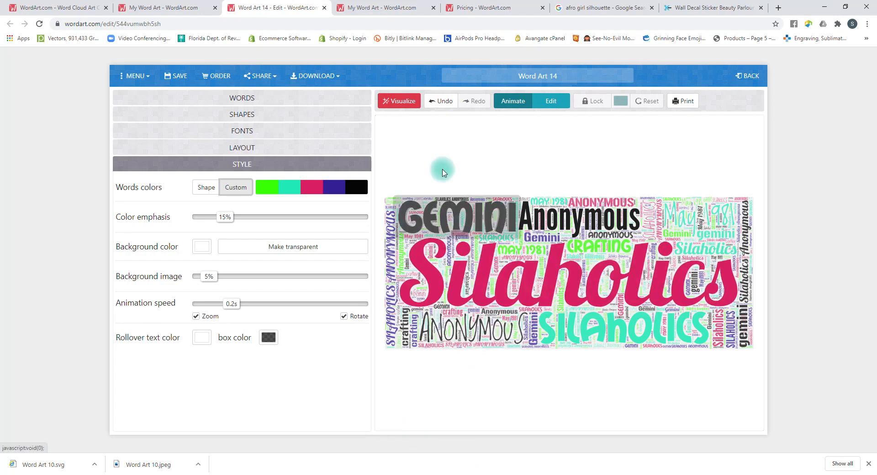
Regenerate the word cloud with the custom palette and lock the large central word Silaholics
{"action": "left_click", "coordinate": [406, 109]}
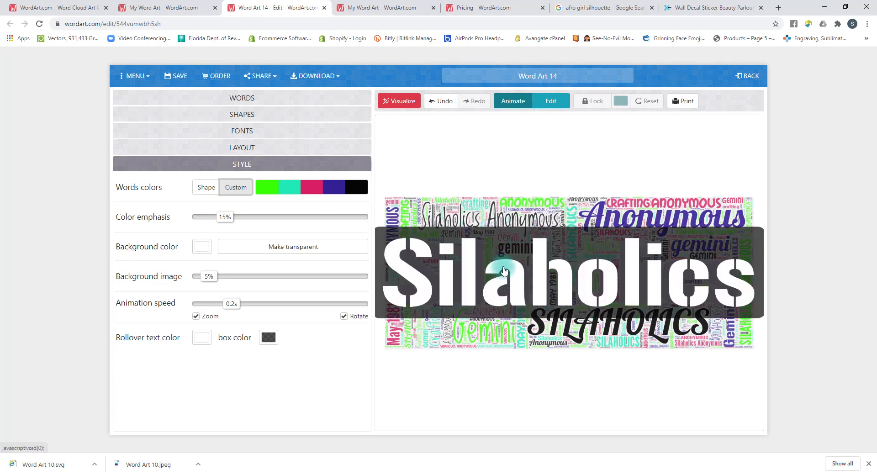
{"action": "left_click", "coordinate": [536, 294]}
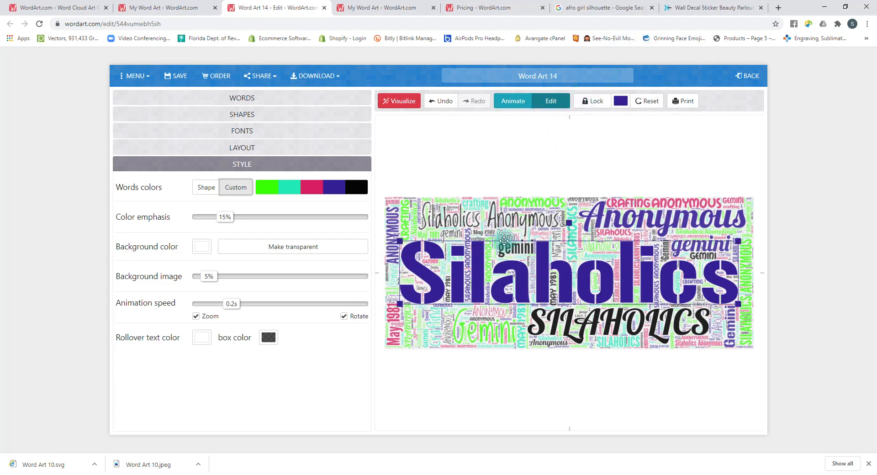
{"action": "left_click", "coordinate": [592, 101]}
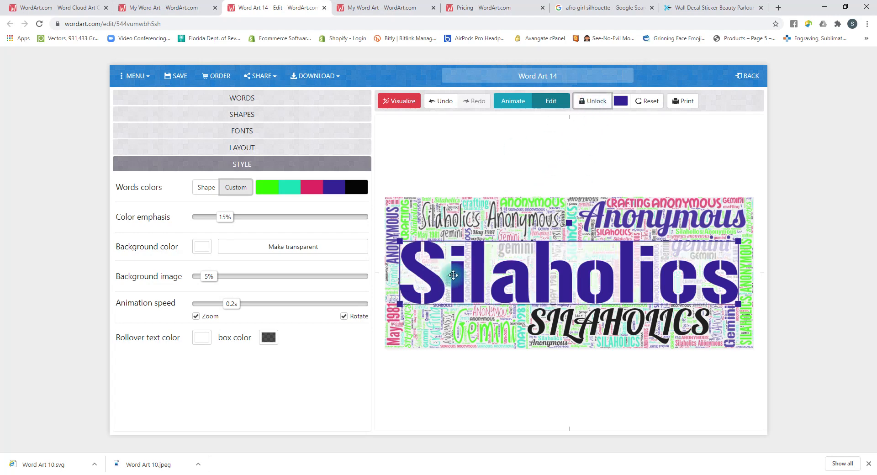
Lock the two large words above Silaholics, Silaholics Anonymous and Anonymous, and the vertical May 1981 in the cloud's lower-left corner
{"action": "left_click", "coordinate": [393, 344]}
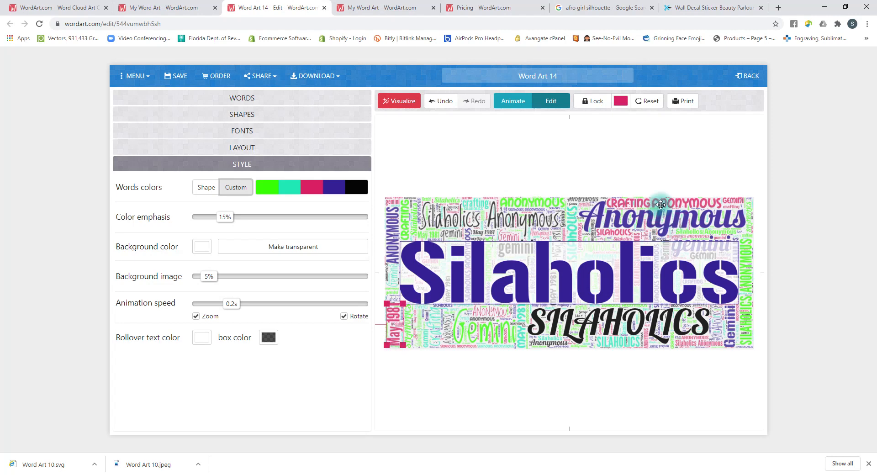
{"action": "left_click", "coordinate": [641, 219]}
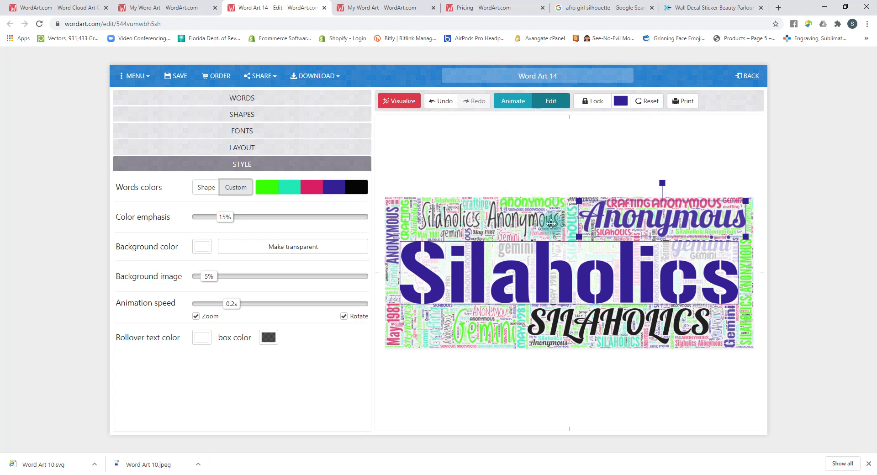
{"action": "left_click", "coordinate": [551, 223]}
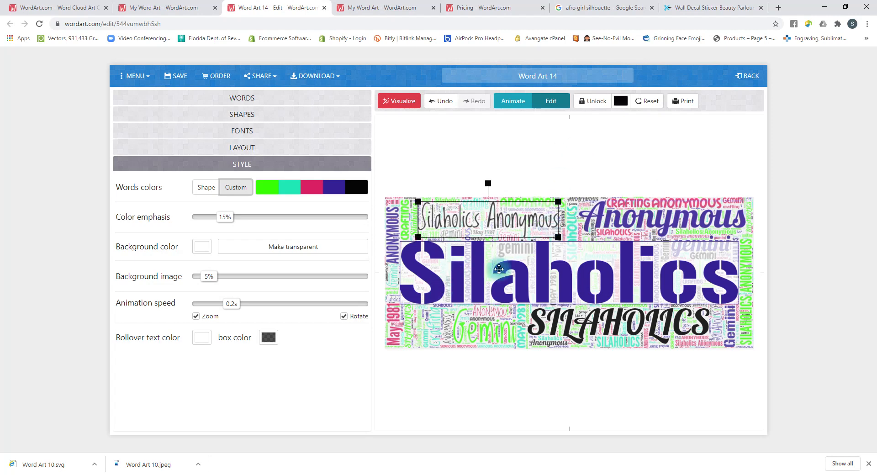
{"action": "left_click", "coordinate": [592, 217]}
{"action": "left_click", "coordinate": [600, 109]}
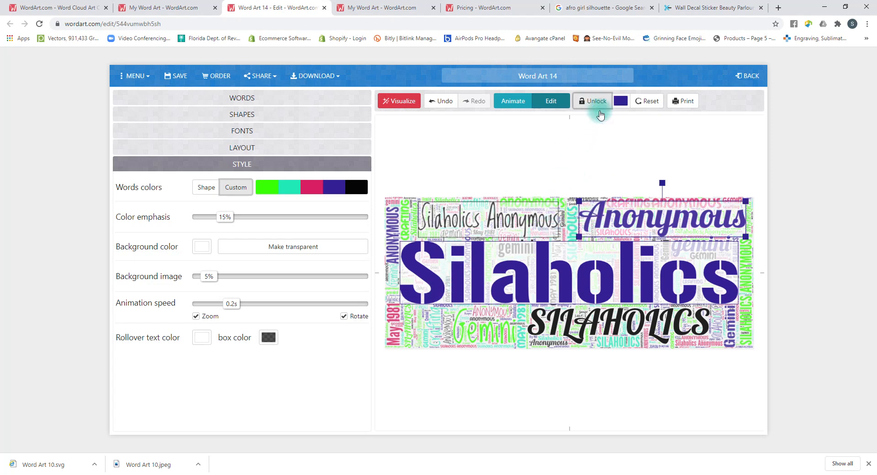
{"action": "left_click", "coordinate": [394, 330]}
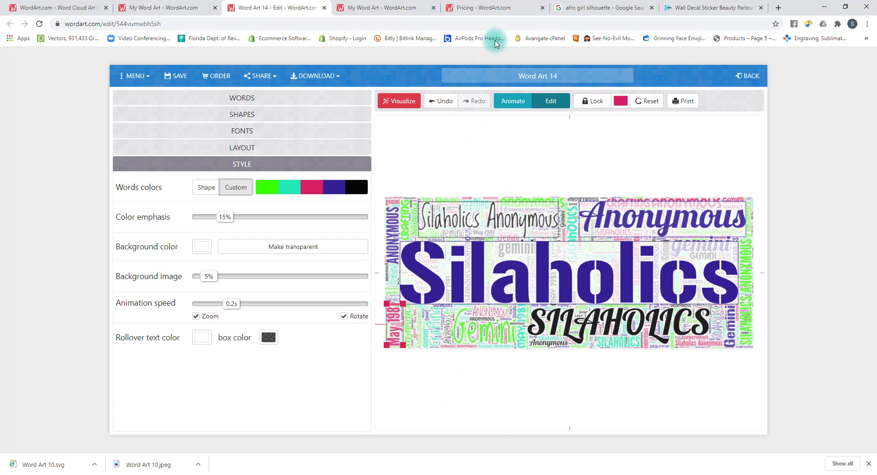
{"action": "left_click", "coordinate": [593, 101]}
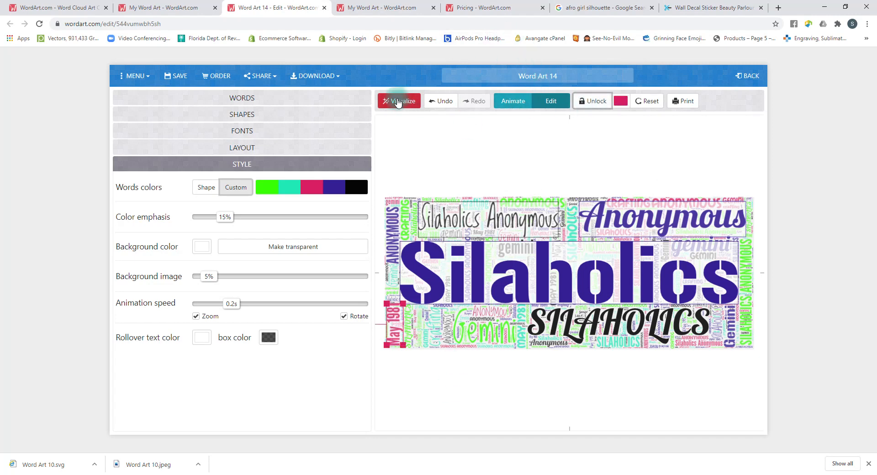
Lock the green word Gemini below Silaholics and regenerate the word cloud around the locked words
{"action": "left_click", "coordinate": [398, 102]}
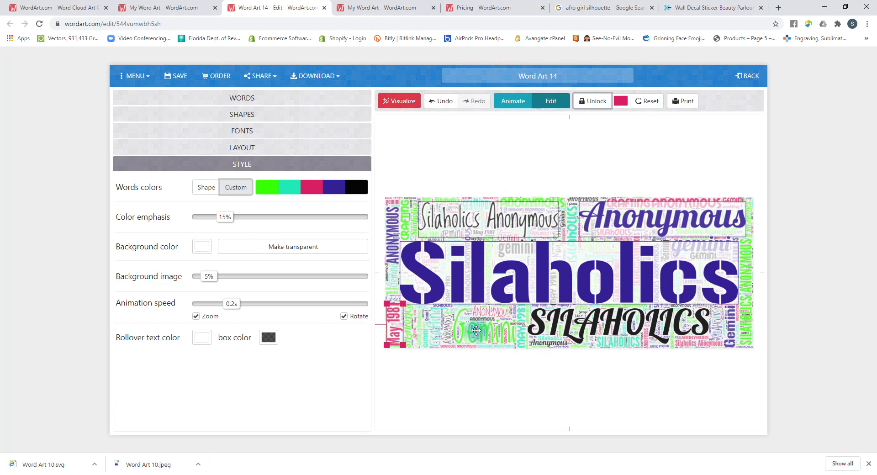
{"action": "left_click", "coordinate": [477, 330]}
{"action": "left_click", "coordinate": [587, 103]}
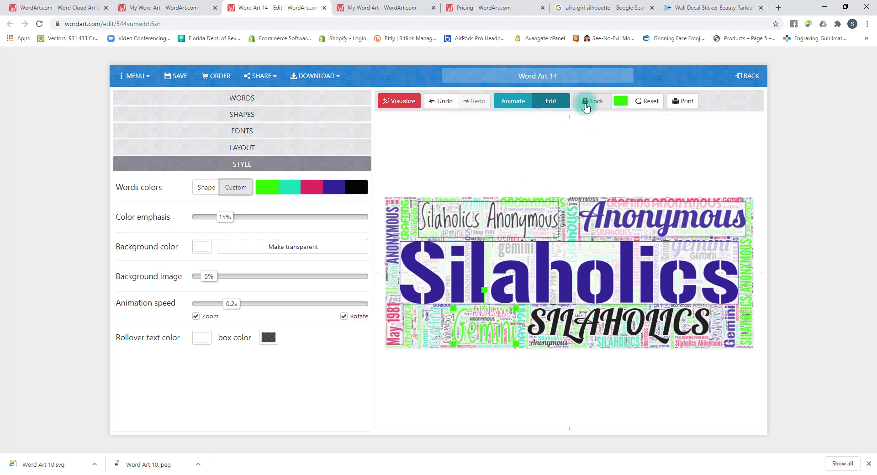
{"action": "left_click", "coordinate": [495, 275]}
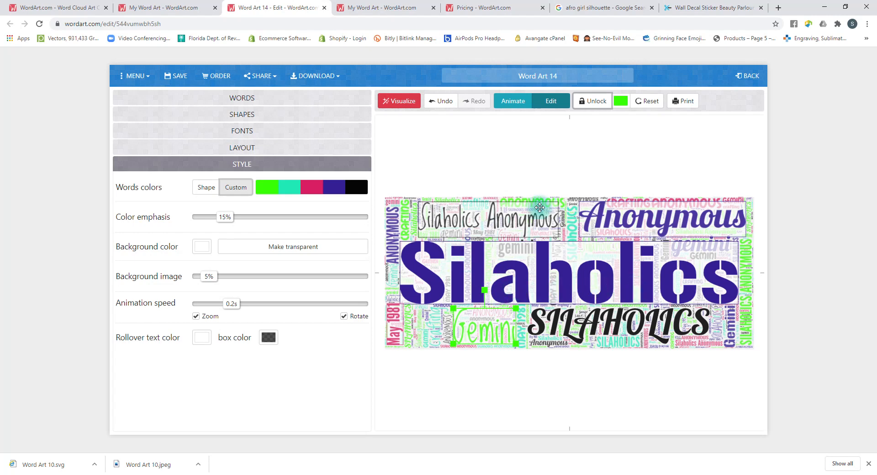
{"action": "left_click", "coordinate": [471, 296]}
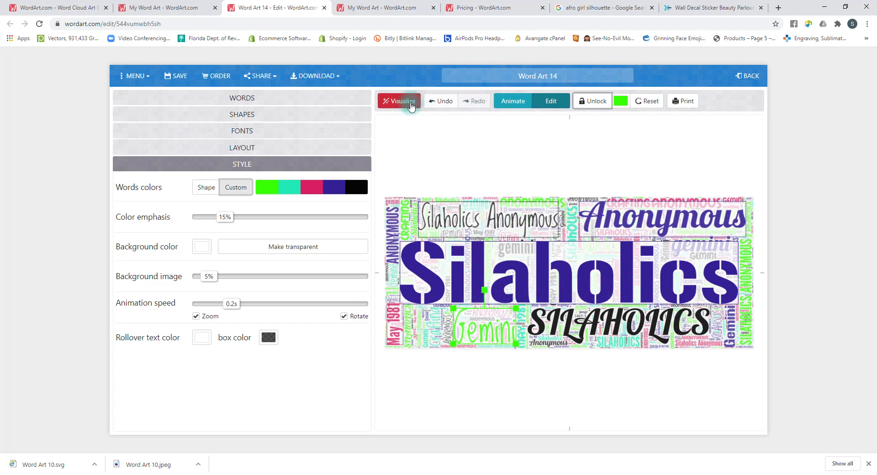
{"action": "left_click", "coordinate": [411, 105]}
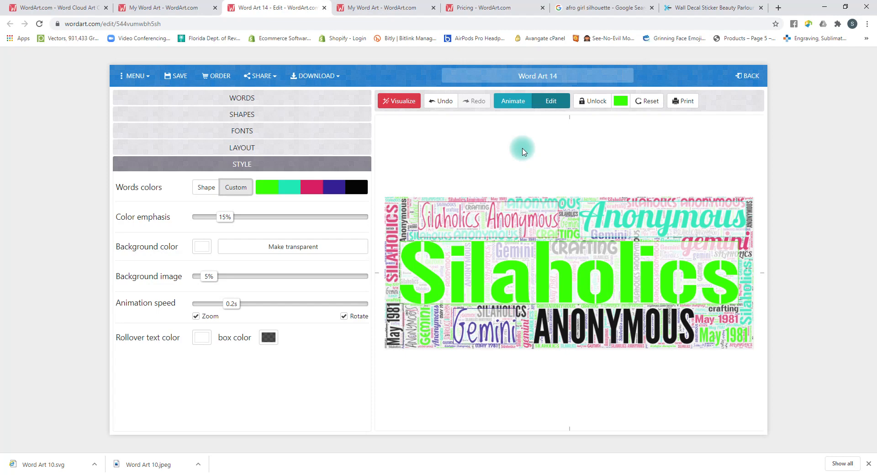
Lock the black word ANONYMOUS below Silaholics and unlock the turquoise Anonymous above it
{"action": "left_click", "coordinate": [599, 327]}
{"action": "left_click", "coordinate": [593, 101]}
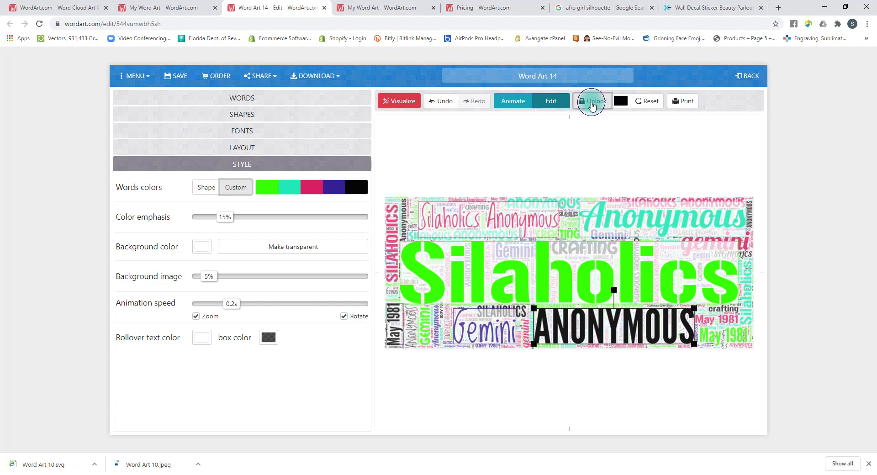
{"action": "left_click", "coordinate": [603, 208]}
{"action": "left_click", "coordinate": [592, 101]}
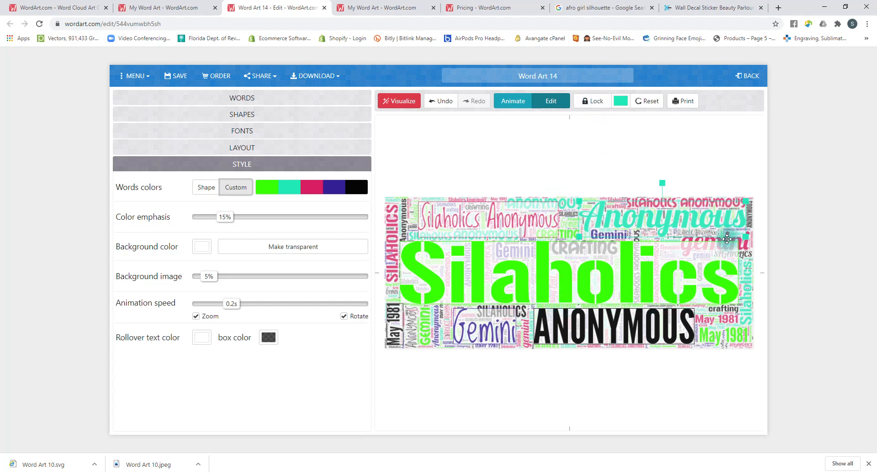
Lock the pink word gemini near the cloud's upper-right corner and regenerate the word cloud
{"action": "left_click", "coordinate": [727, 238]}
{"action": "left_click", "coordinate": [593, 101]}
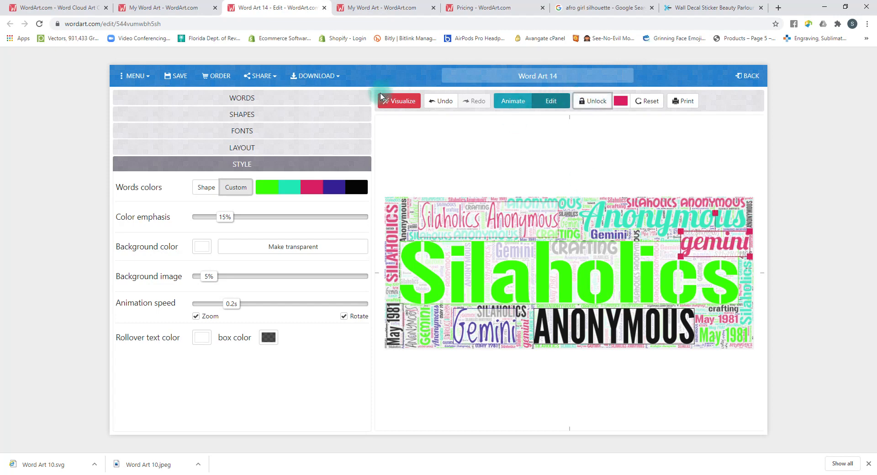
{"action": "left_click", "coordinate": [399, 105]}
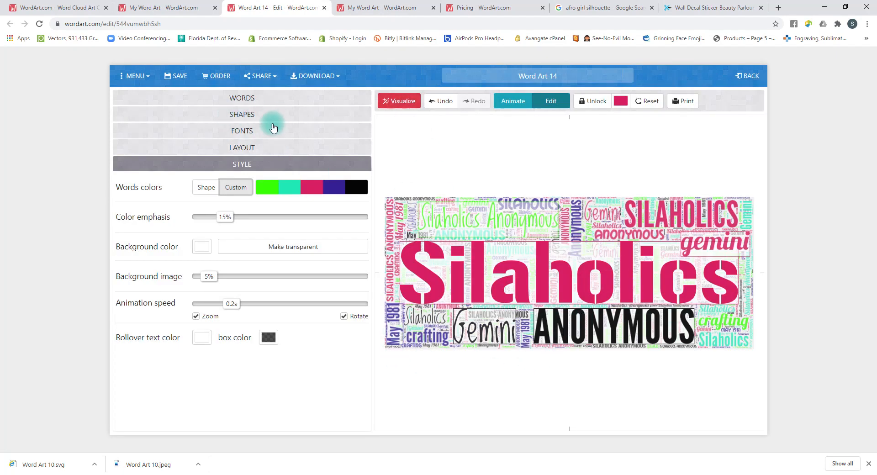
Try the Horizontal layout and regenerate the word cloud with it
{"action": "left_click", "coordinate": [263, 148]}
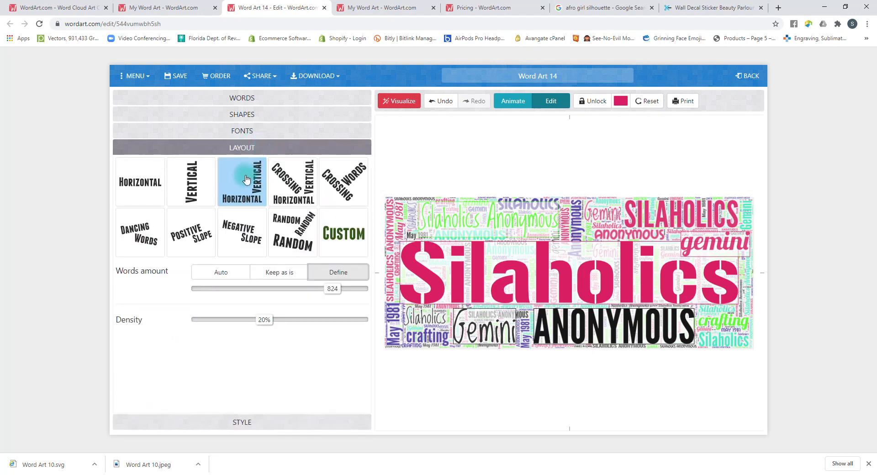
{"action": "left_click", "coordinate": [297, 195]}
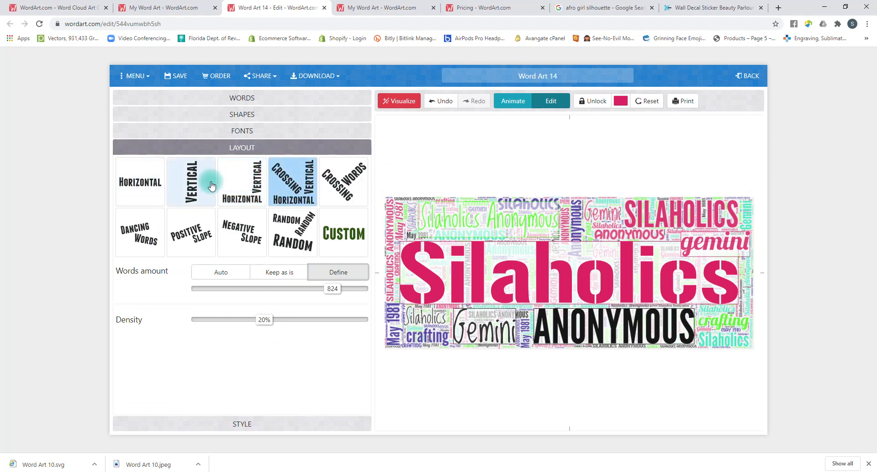
{"action": "left_click", "coordinate": [143, 182]}
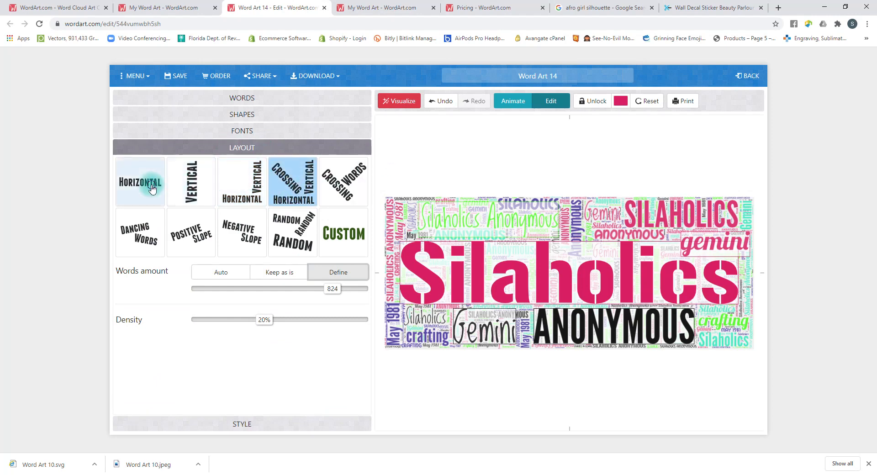
{"action": "left_click", "coordinate": [406, 102]}
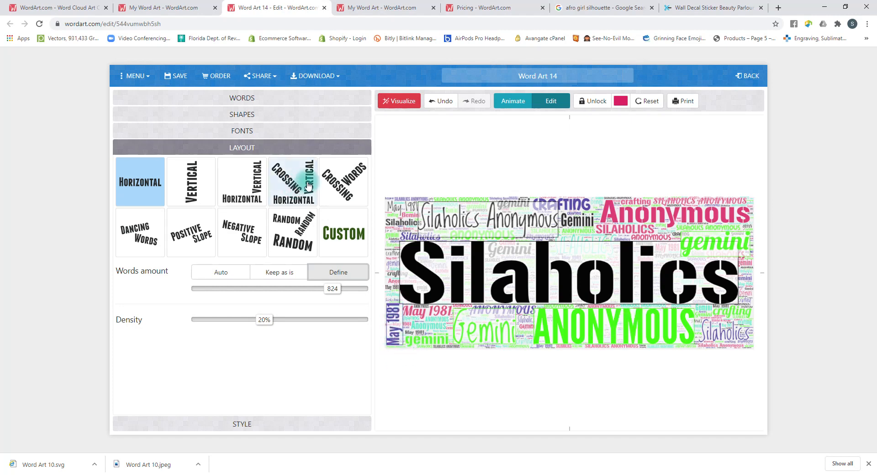
Set the layout to Crossing Words and regenerate the word cloud
{"action": "left_click", "coordinate": [348, 187]}
{"action": "left_click", "coordinate": [411, 102]}
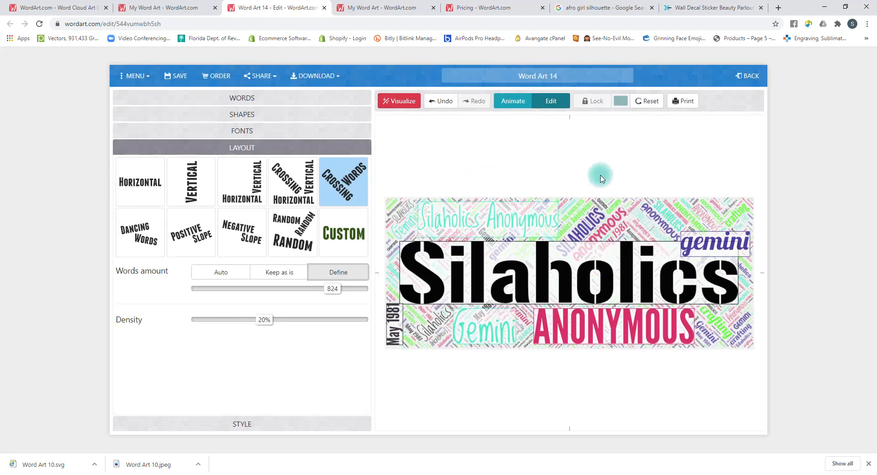
Unlock the words Silaholics Anonymous, Silaholics and ANONYMOUS in the word cloud
{"action": "left_click", "coordinate": [429, 222]}
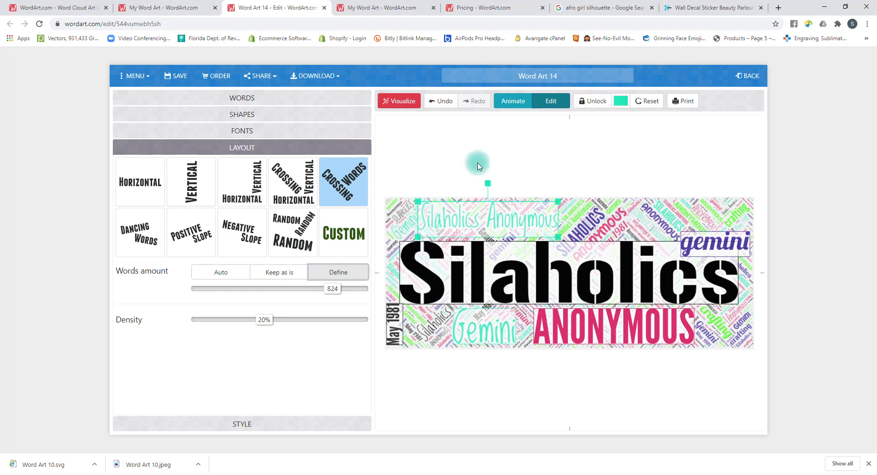
{"action": "left_click", "coordinate": [604, 99]}
{"action": "left_click", "coordinate": [543, 279]}
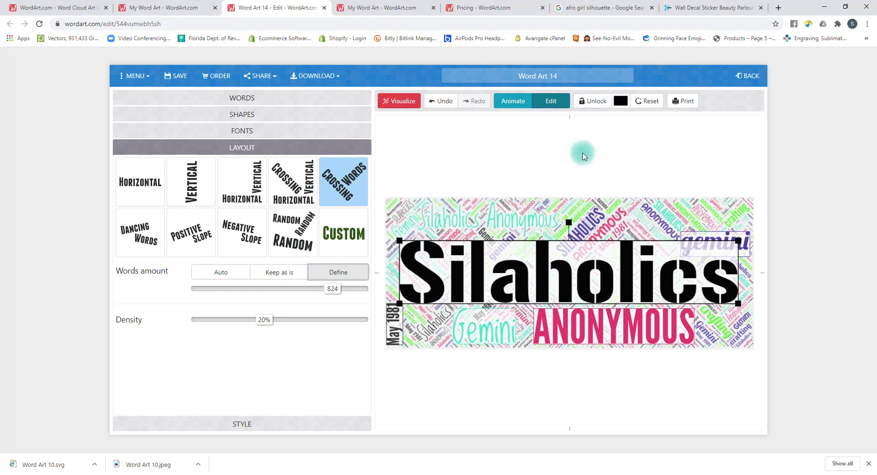
{"action": "left_click", "coordinate": [595, 103]}
{"action": "left_click", "coordinate": [580, 313]}
{"action": "left_click", "coordinate": [596, 103]}
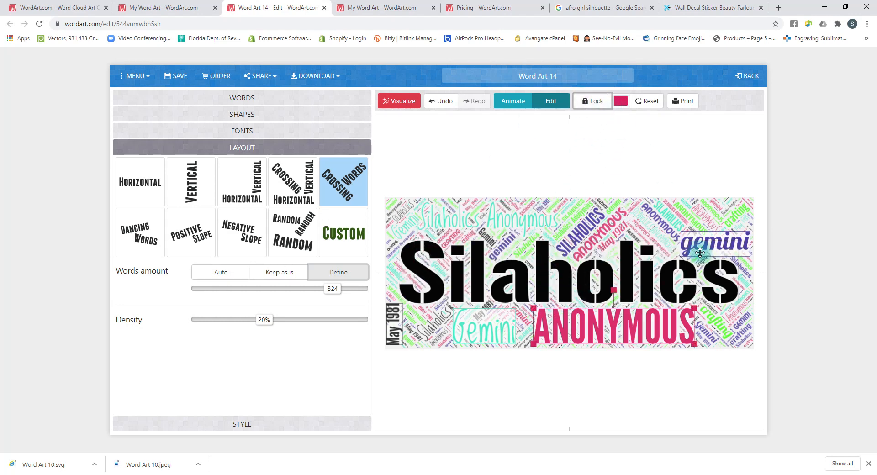
Unlock the remaining locked words: the purple gemini, the vertical May 1981 and the turquoise Gemini
{"action": "left_click", "coordinate": [697, 242]}
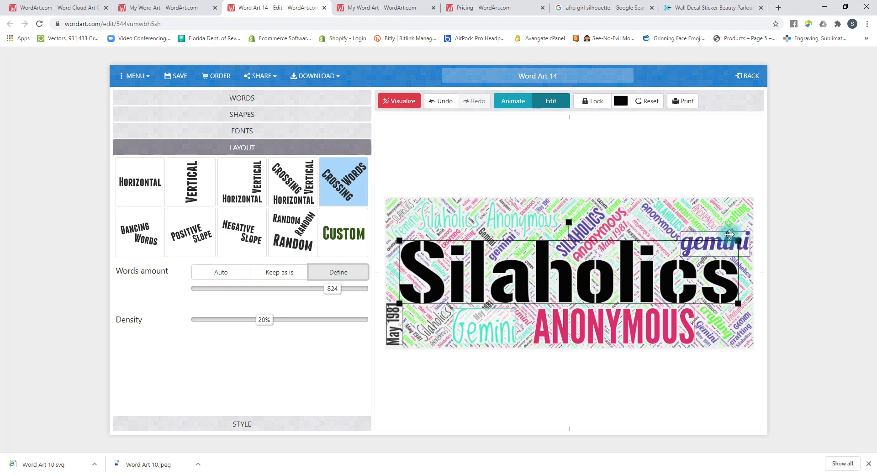
{"action": "left_click", "coordinate": [731, 237]}
{"action": "left_click", "coordinate": [593, 101]}
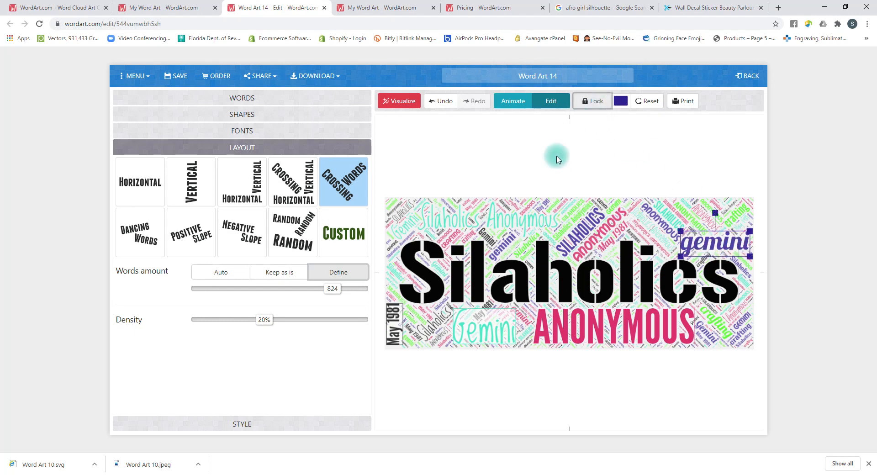
{"action": "left_click", "coordinate": [395, 315]}
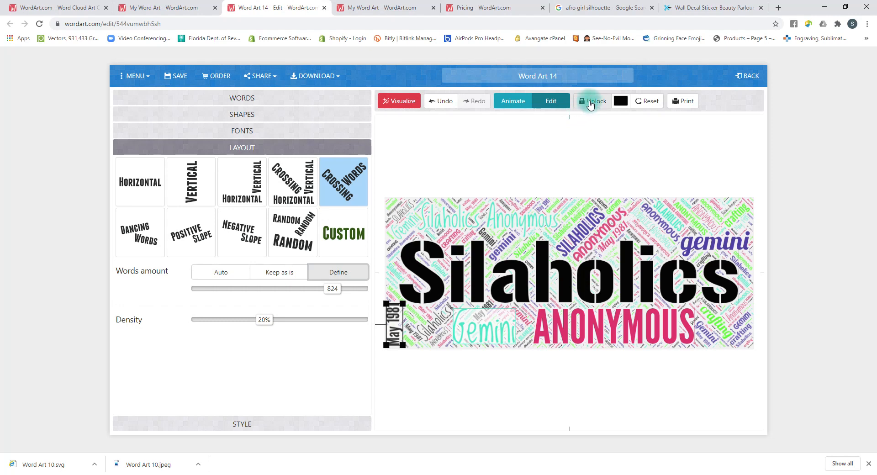
{"action": "left_click", "coordinate": [591, 102]}
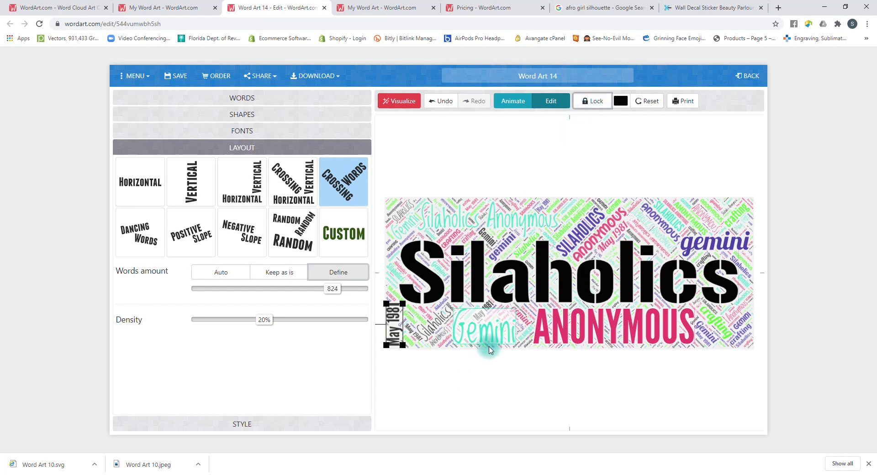
{"action": "left_click", "coordinate": [492, 330]}
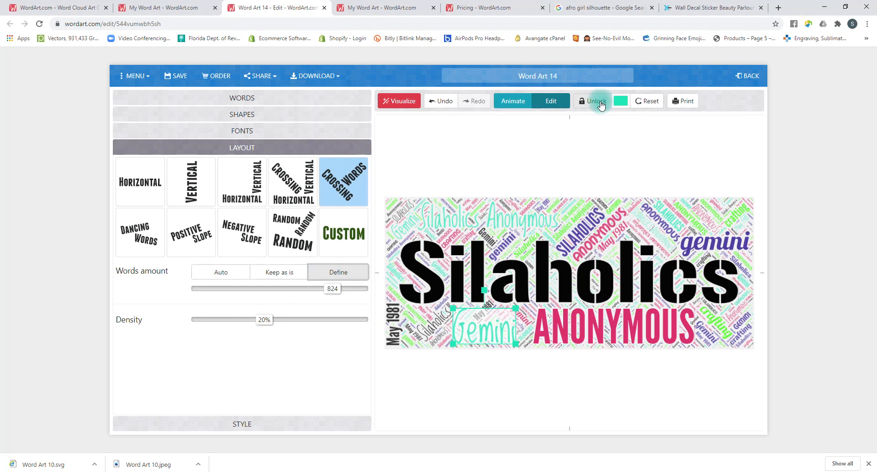
{"action": "left_click", "coordinate": [602, 105]}
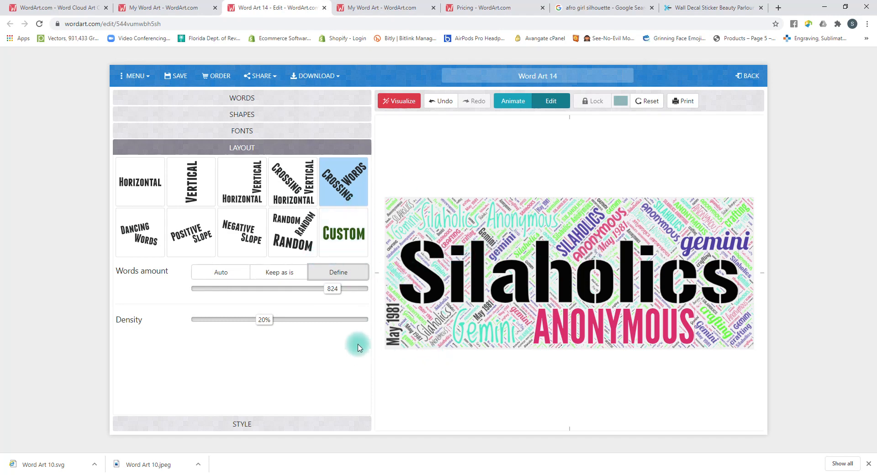
Try the background image at 100% in the style settings and set it to 0%
{"action": "left_click", "coordinate": [242, 425]}
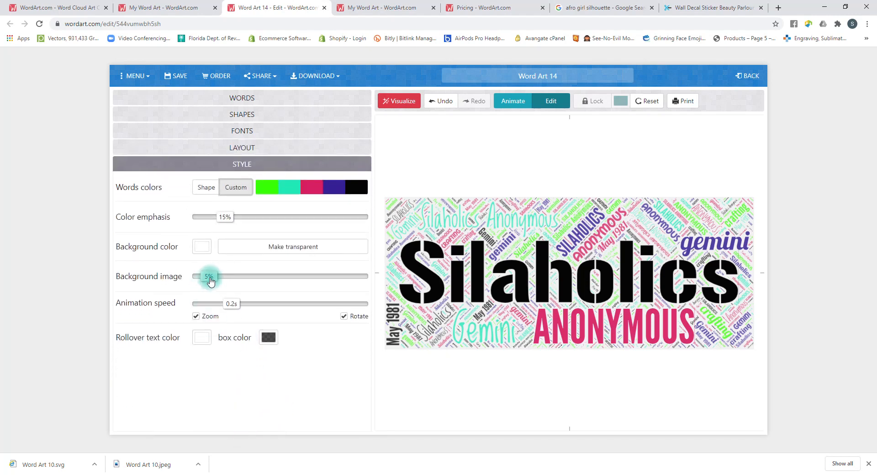
{"action": "left_click_drag", "start_coordinate": [210, 280], "coordinate": [369, 287]}
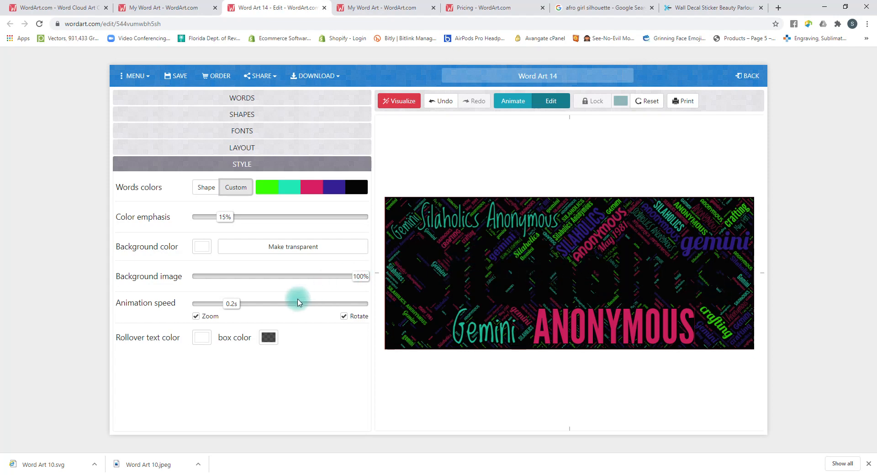
{"action": "left_click_drag", "start_coordinate": [358, 277], "coordinate": [198, 278]}
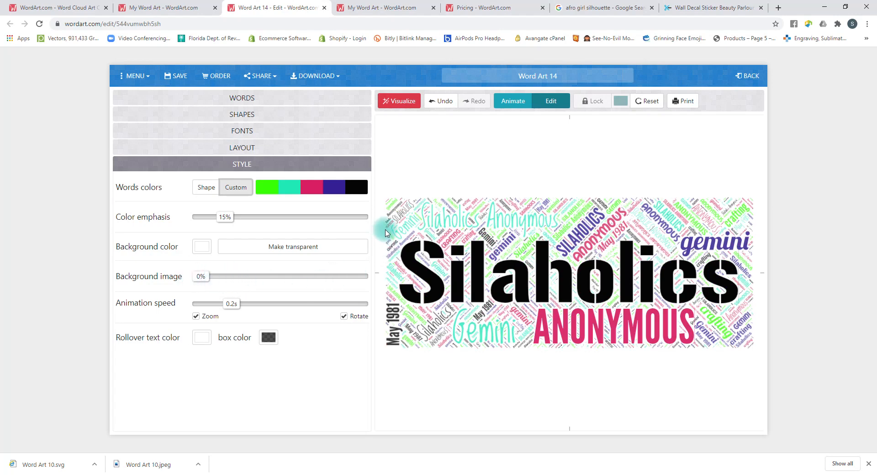
Rename the artwork SA Tut and save it
{"action": "left_click", "coordinate": [563, 76]}
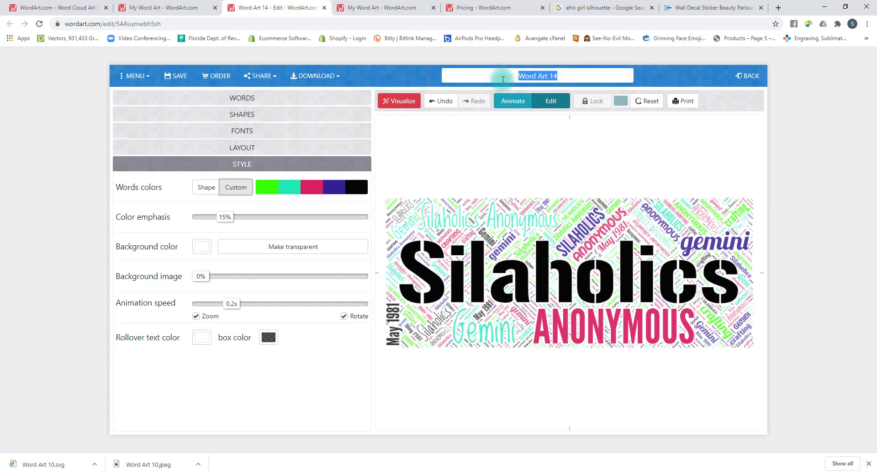
{"action": "type", "text": "SA Tut"}
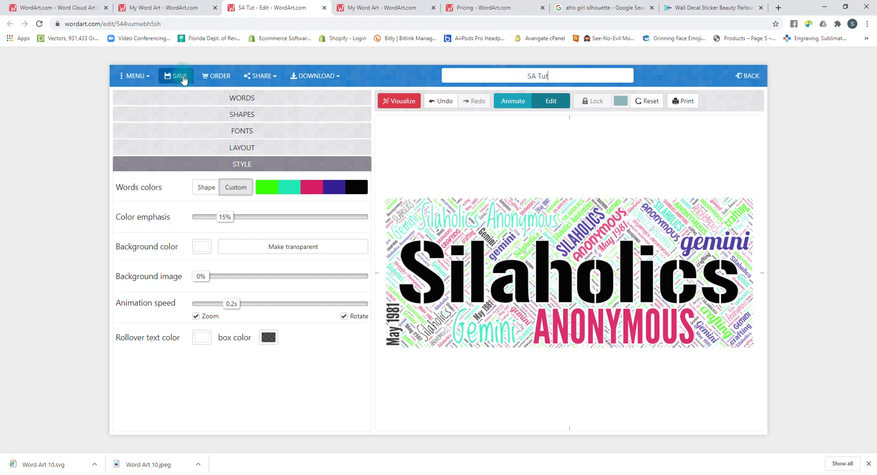
{"action": "left_click", "coordinate": [183, 79]}
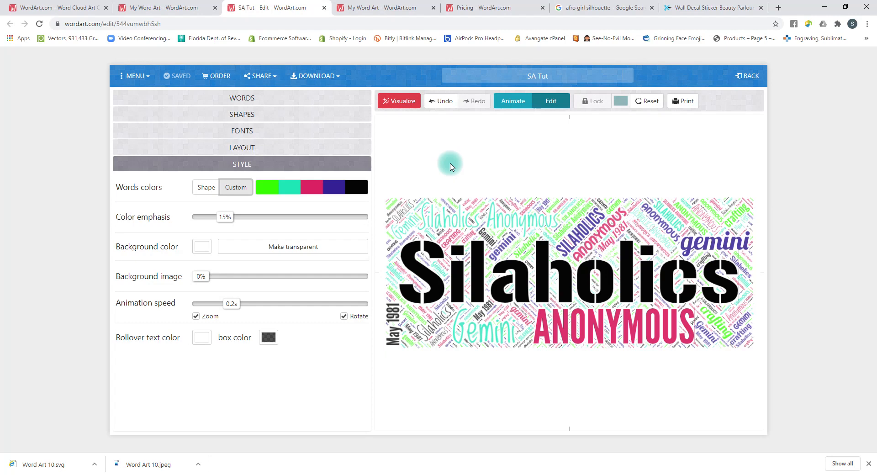
Rename the artwork Video and regenerate the word cloud
{"action": "left_click", "coordinate": [552, 74]}
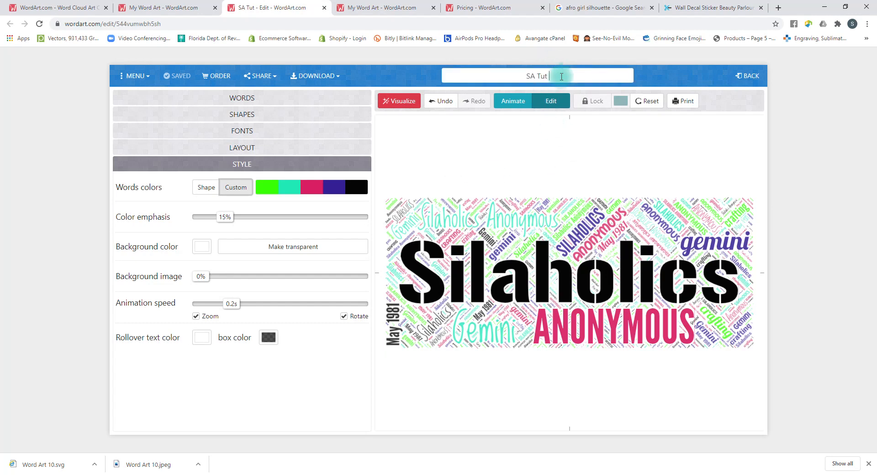
{"action": "type", "text": "video"}
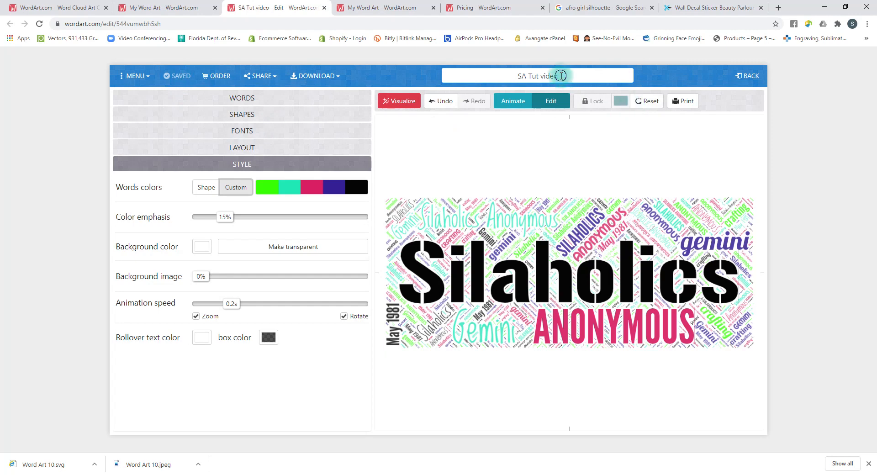
{"action": "left_click_drag", "start_coordinate": [562, 75], "coordinate": [504, 76]}
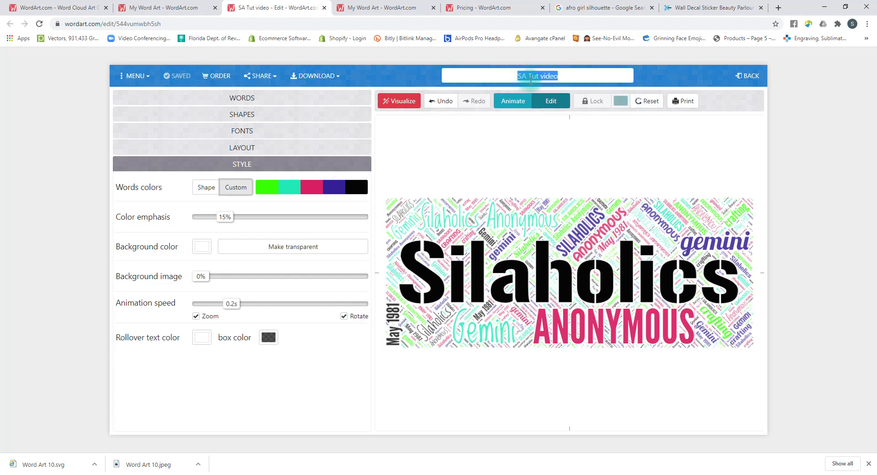
{"action": "type", "text": "V"}
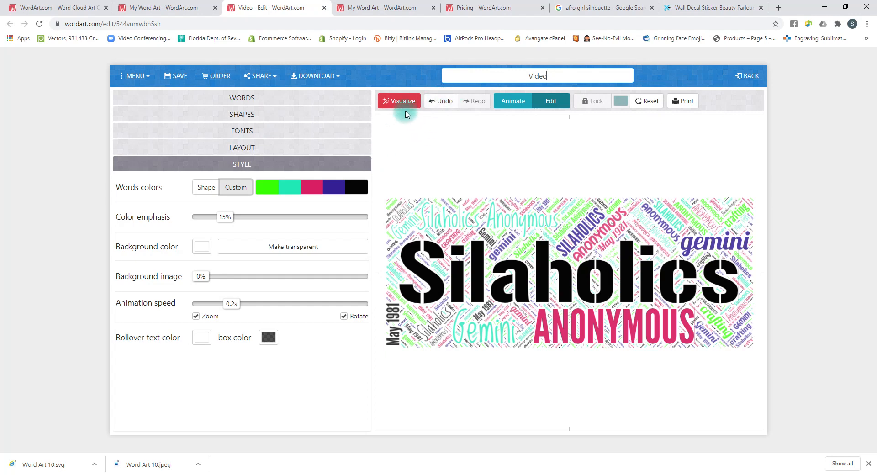
{"action": "left_click", "coordinate": [402, 104]}
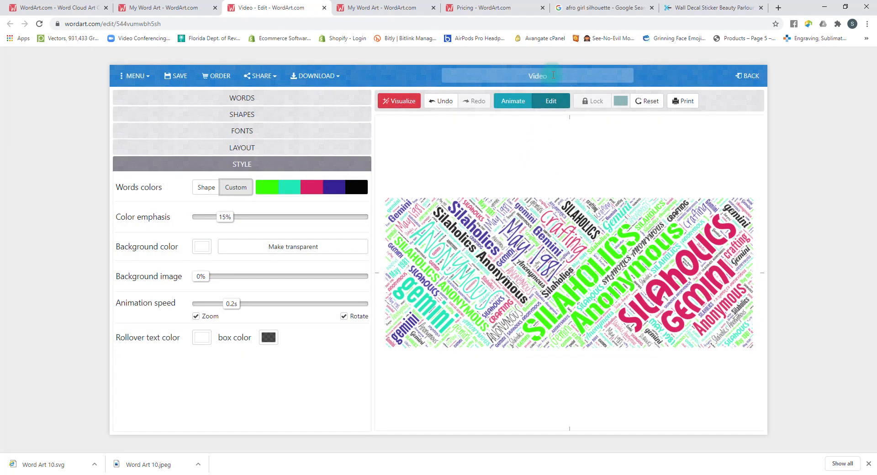
Save the regenerated word cloud as a new artwork under the name Video
{"action": "left_click", "coordinate": [552, 75]}
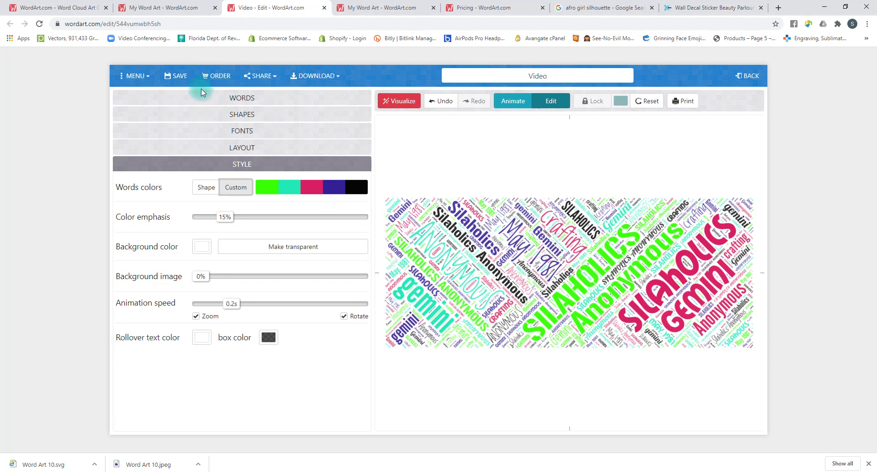
{"action": "left_click", "coordinate": [172, 76]}
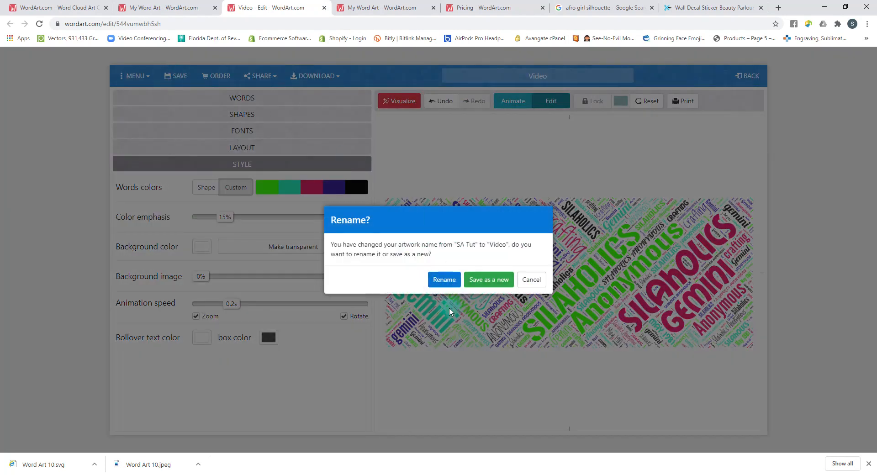
{"action": "left_click", "coordinate": [438, 288]}
{"action": "left_click", "coordinate": [496, 282]}
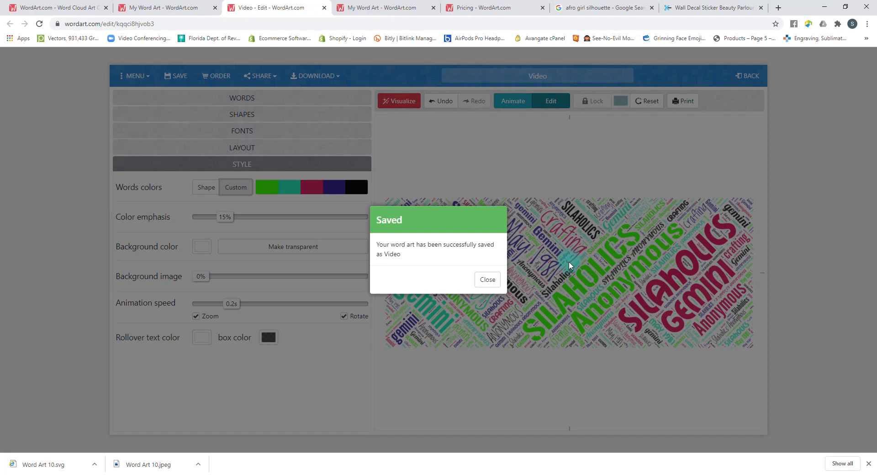
{"action": "left_click", "coordinate": [487, 285]}
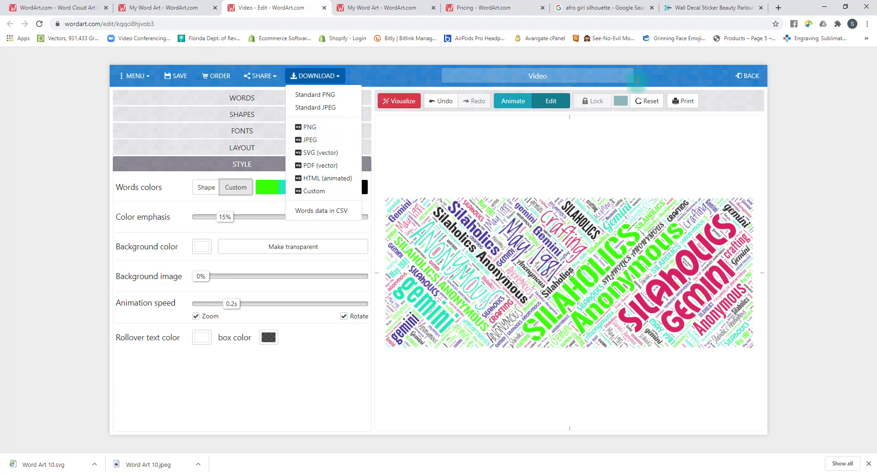
Leave the current artwork and open the saved artwork BLM2 from the artwork list
{"action": "left_click", "coordinate": [140, 76]}
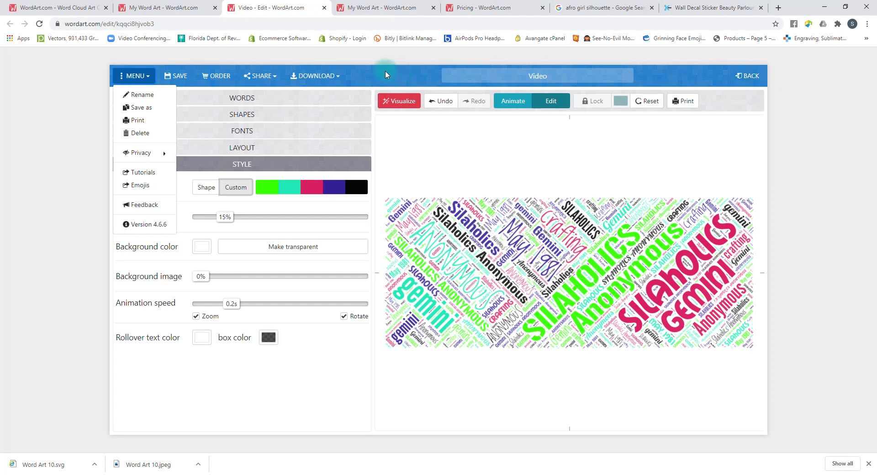
{"action": "left_click", "coordinate": [747, 76]}
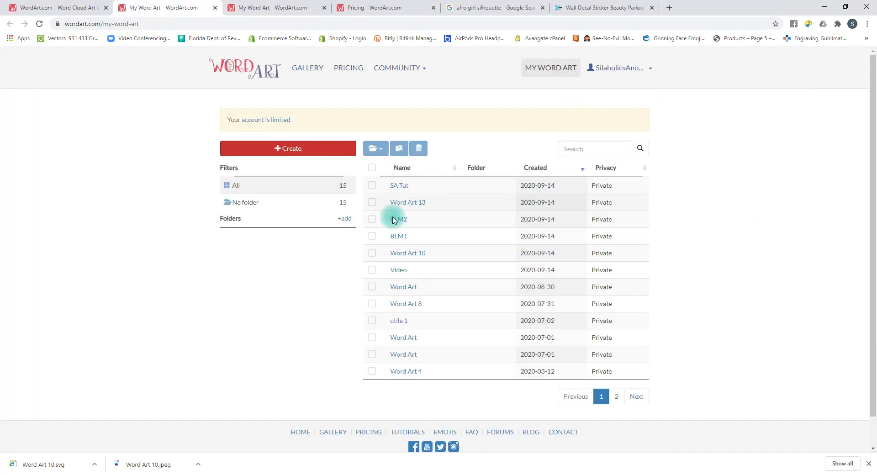
{"action": "left_click", "coordinate": [399, 220]}
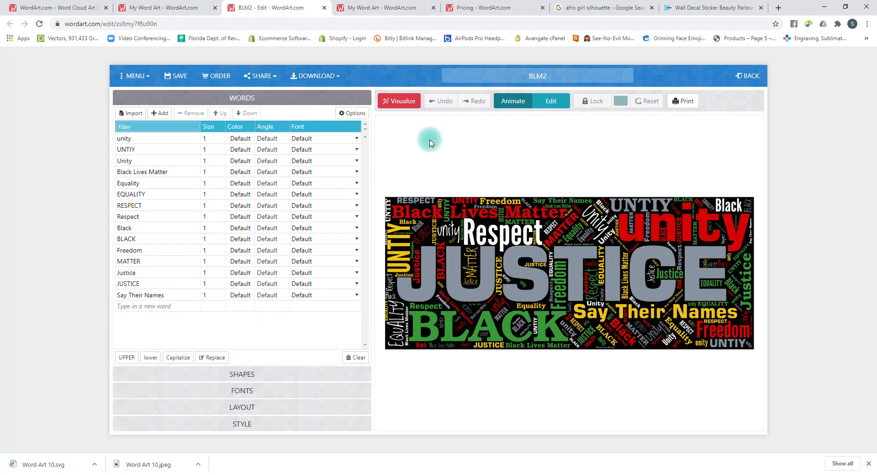
Download the BLM2 artwork as a high-quality PNG and as a vector SVG
{"action": "left_click", "coordinate": [320, 76]}
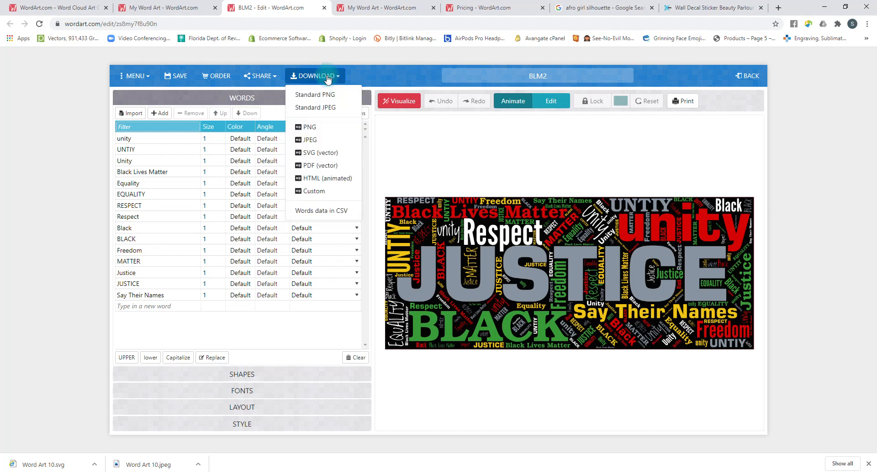
{"action": "left_click", "coordinate": [314, 129]}
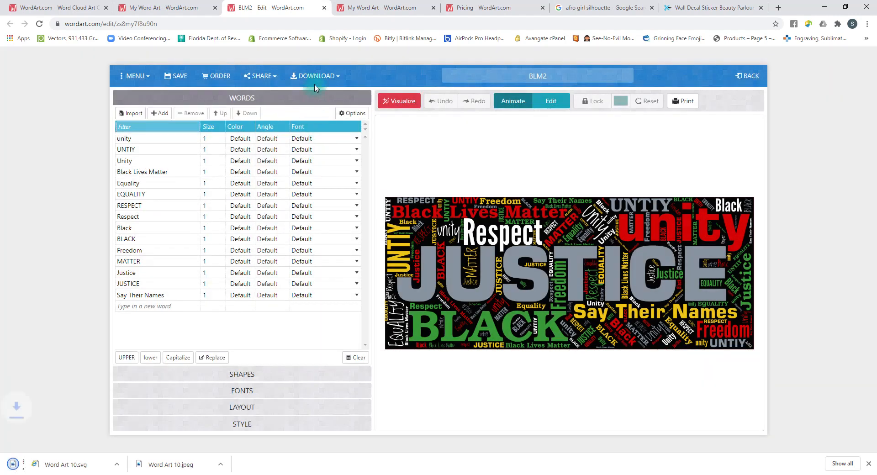
{"action": "left_click", "coordinate": [315, 78]}
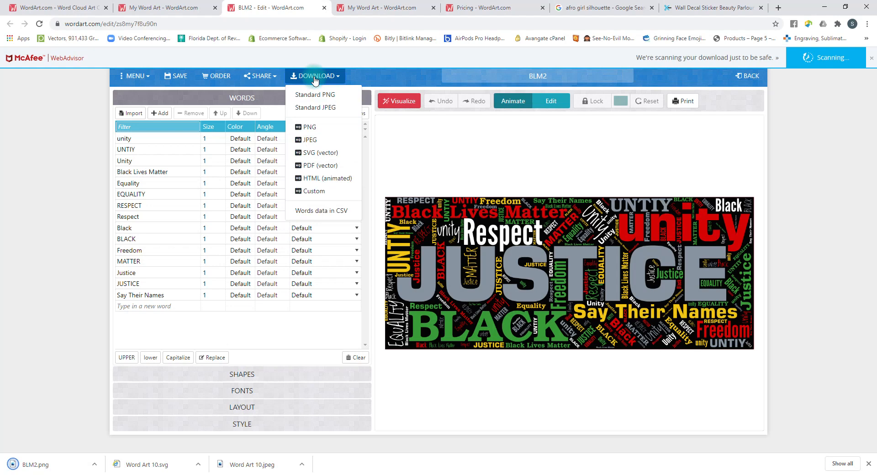
{"action": "left_click", "coordinate": [318, 155]}
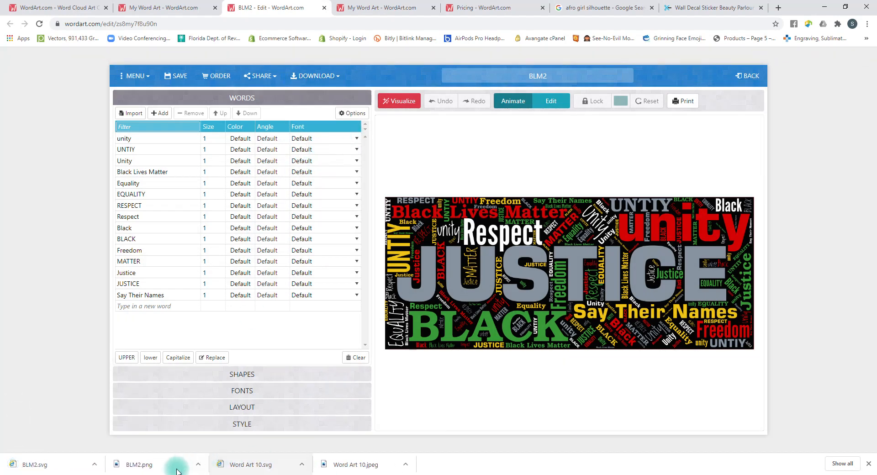
Bring the downloaded BLM2.png into the Untitled-9 document in Silhouette Studio and place it above the page
{"action": "left_click_drag", "start_coordinate": [134, 466], "coordinate": [876, 386]}
{"action": "key", "text": "alt+Tab"}
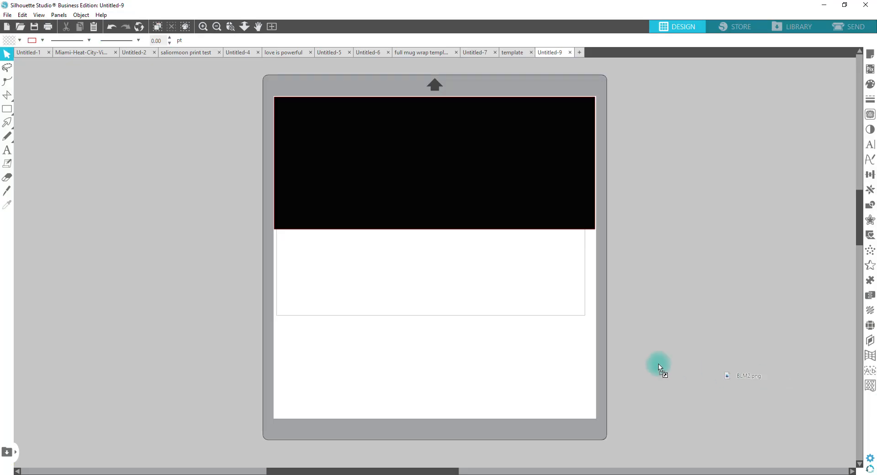
{"action": "left_click_drag", "start_coordinate": [660, 368], "coordinate": [619, 365]}
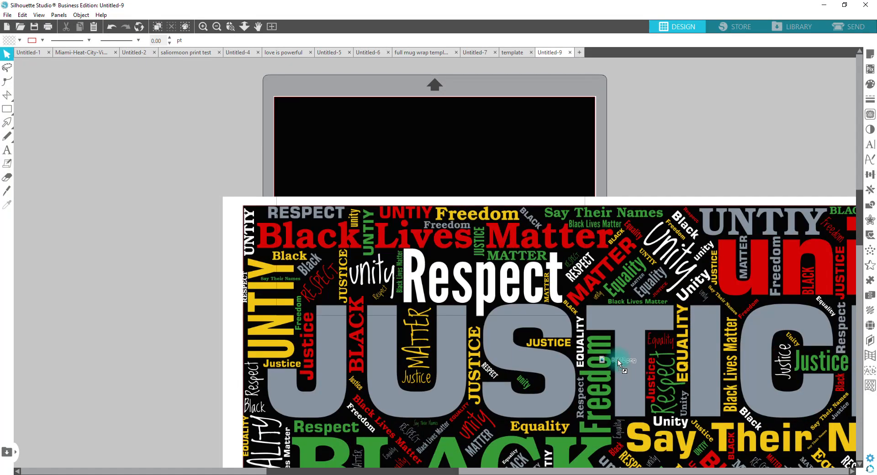
{"action": "left_click", "coordinate": [245, 26]}
{"action": "left_click_drag", "start_coordinate": [511, 312], "coordinate": [433, 140]}
{"action": "scroll", "coordinate": [495, 169], "scroll_direction": "up", "scroll_amount": 2}
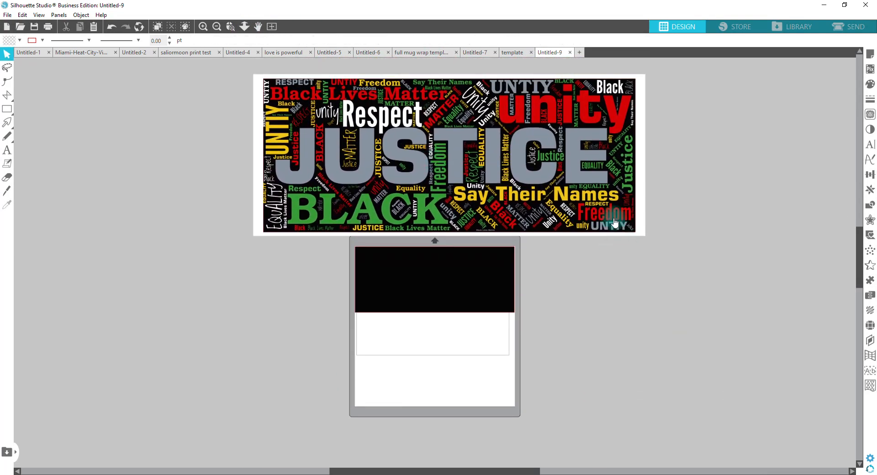
{"action": "left_click", "coordinate": [245, 91]}
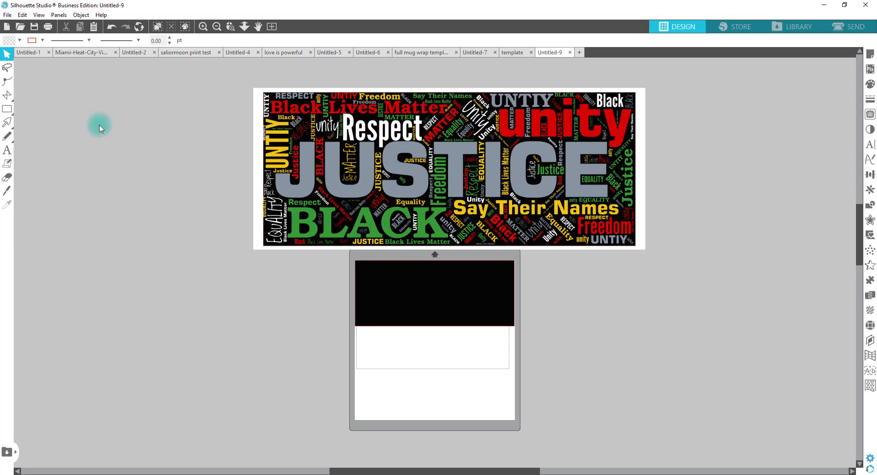
Scale the BLM2 image down to about 14.9 by 6.1 in
{"action": "left_click", "coordinate": [6, 109]}
{"action": "left_click", "coordinate": [553, 164]}
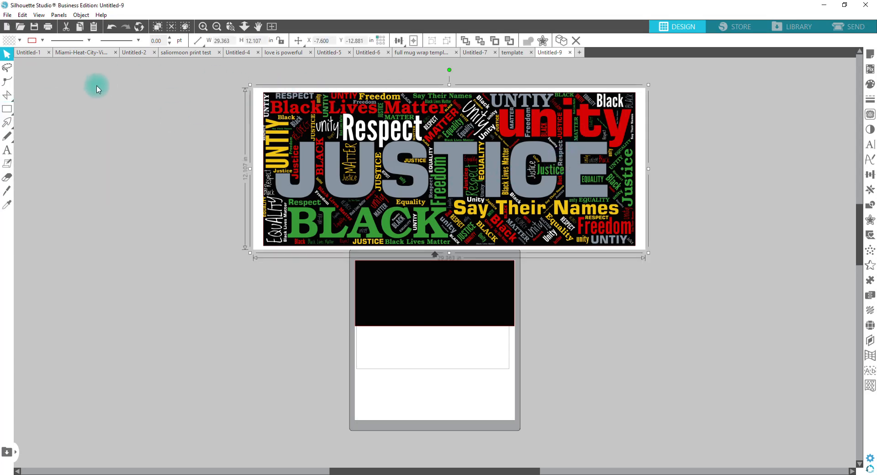
{"action": "left_click_drag", "start_coordinate": [649, 84], "coordinate": [452, 168]}
Remove the black rectangle's fill and set its size to 10.25 by 4 in
{"action": "left_click", "coordinate": [453, 300]}
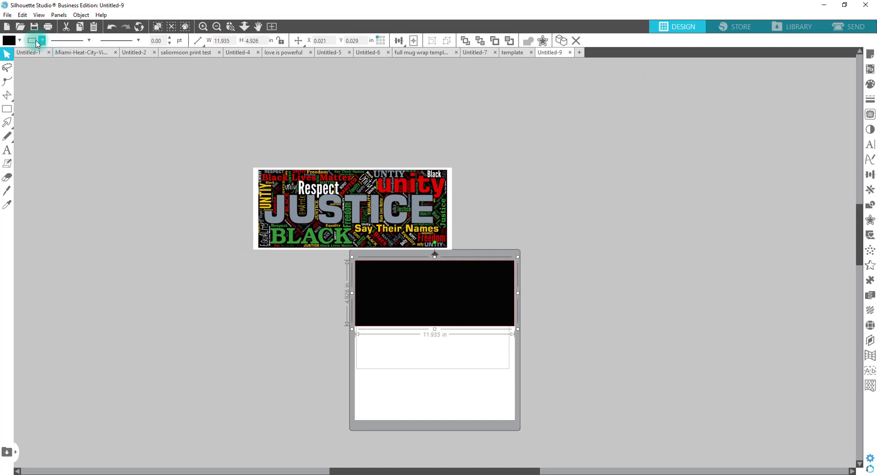
{"action": "left_click", "coordinate": [10, 41]}
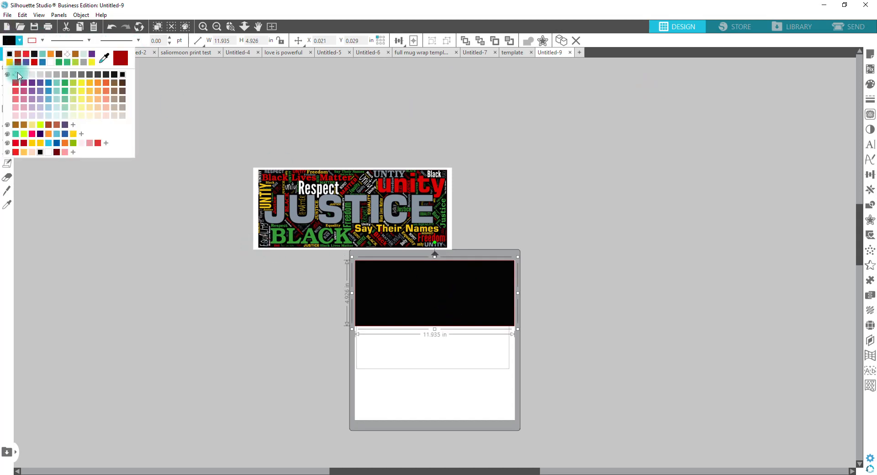
{"action": "left_click", "coordinate": [9, 69]}
{"action": "left_click", "coordinate": [230, 42]}
{"action": "left_click_drag", "start_coordinate": [193, 43], "coordinate": [155, 41]}
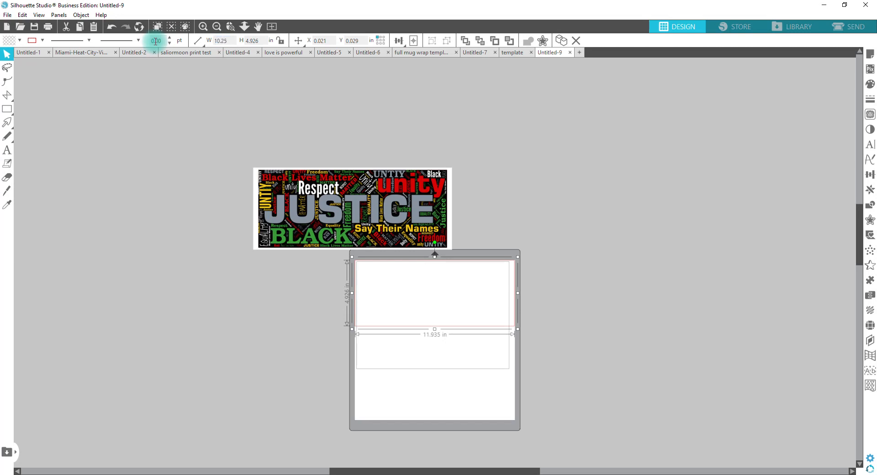
{"action": "key", "text": "Return"}
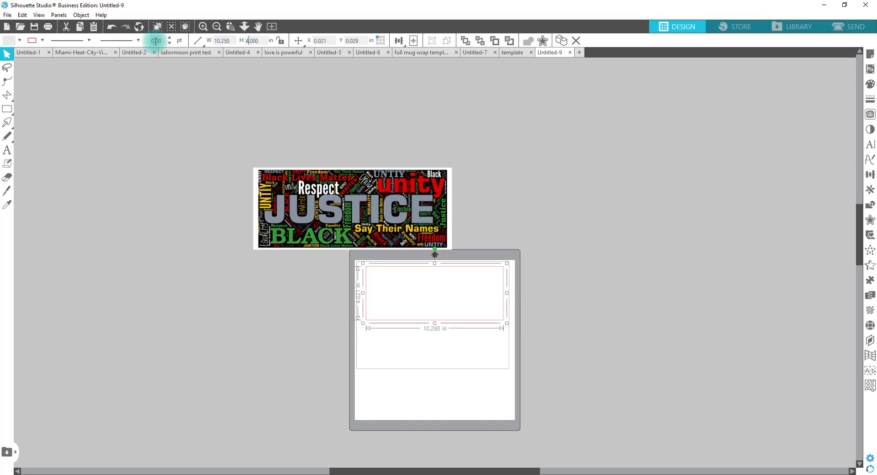
Move the BLM2 image over the unfilled rectangle and send the image behind it
{"action": "left_click_drag", "start_coordinate": [329, 210], "coordinate": [414, 288]}
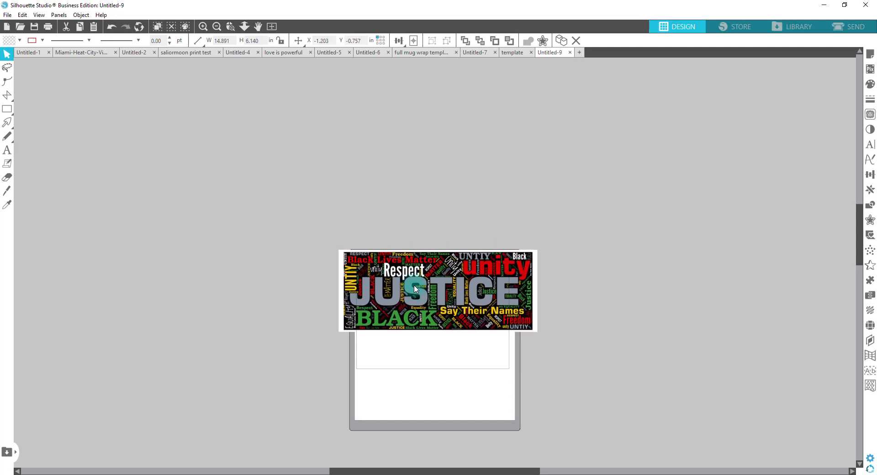
{"action": "key", "text": "z"}
{"action": "left_click_drag", "start_coordinate": [332, 225], "coordinate": [538, 337]}
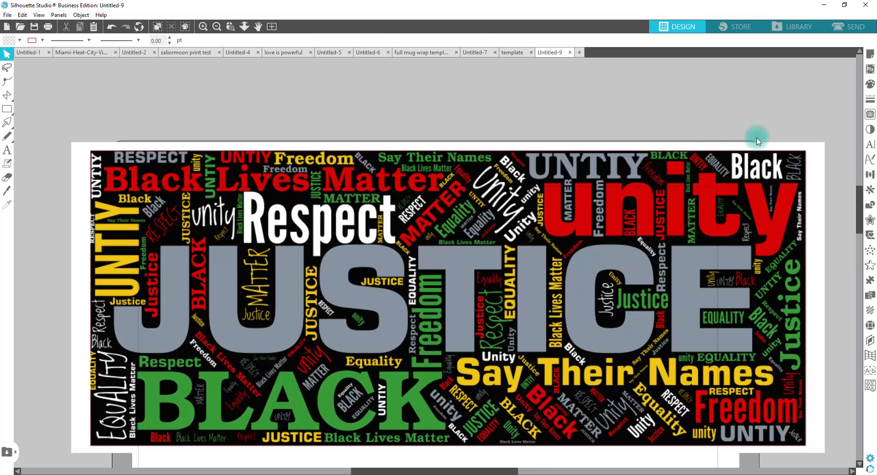
{"action": "left_click", "coordinate": [761, 166]}
{"action": "right_click", "coordinate": [762, 166]}
{"action": "left_click", "coordinate": [784, 339]}
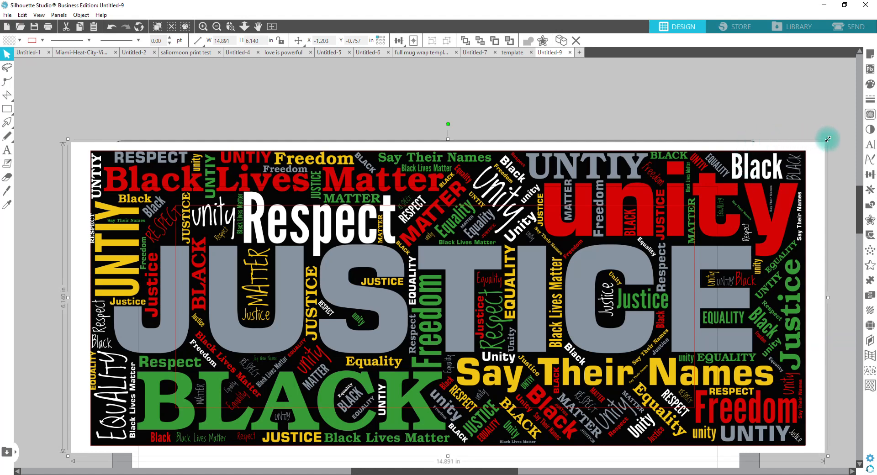
Scale the BLM2 image down to about 10.9 by 4.5 in and position it so it covers the rectangle
{"action": "left_click_drag", "start_coordinate": [828, 139], "coordinate": [581, 245]}
{"action": "left_click_drag", "start_coordinate": [488, 303], "coordinate": [571, 256]}
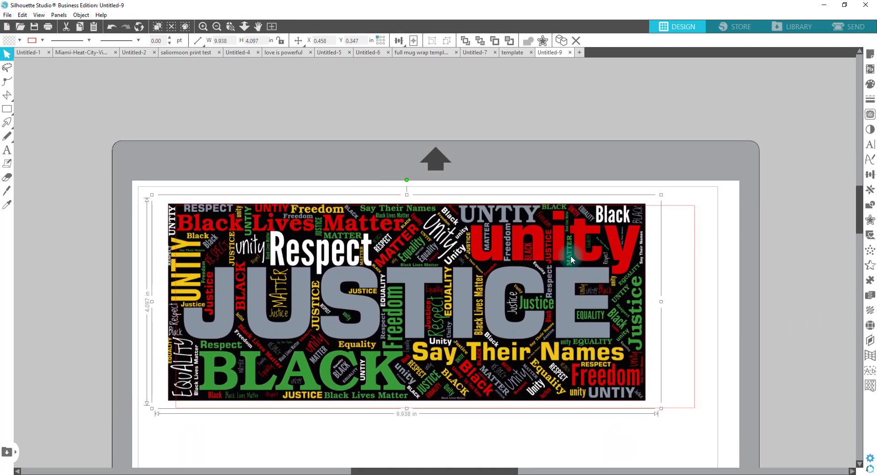
{"action": "left_click_drag", "start_coordinate": [662, 408], "coordinate": [724, 412]}
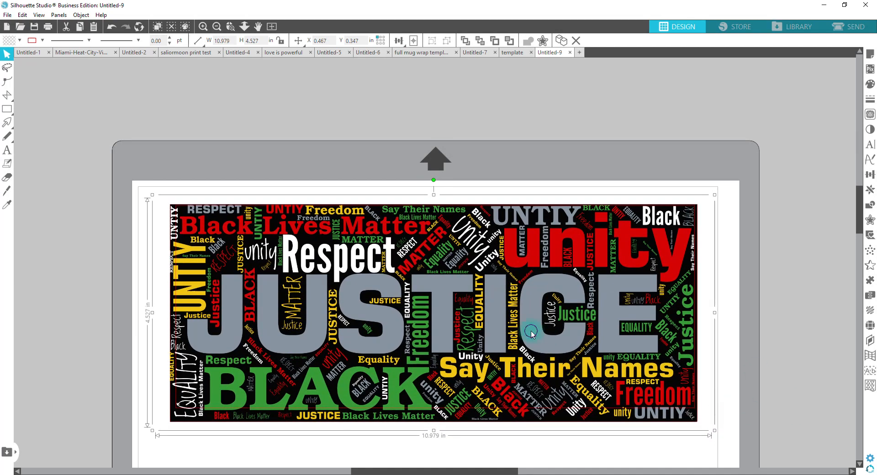
{"action": "left_click_drag", "start_coordinate": [531, 332], "coordinate": [533, 332]}
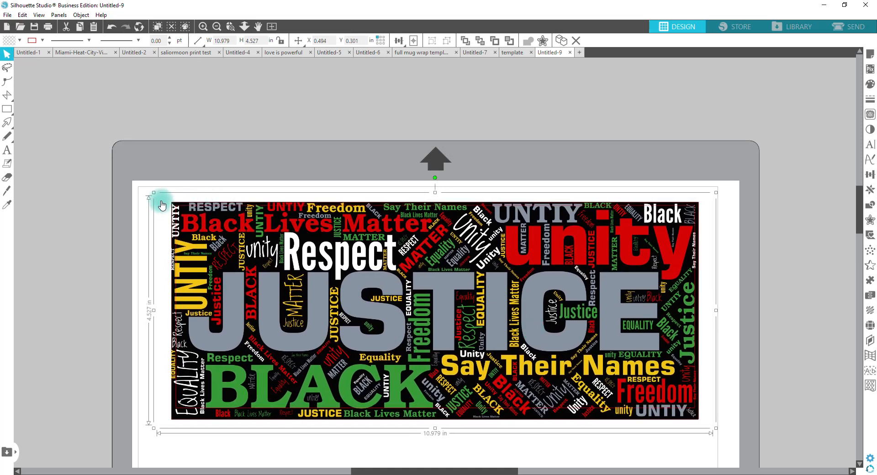
{"action": "left_click_drag", "start_coordinate": [155, 192], "coordinate": [158, 199]}
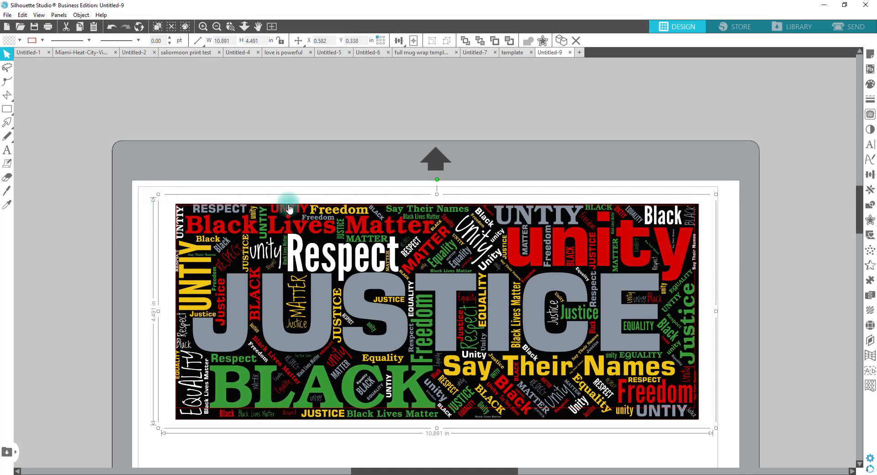
Crop the BLM2 image to the 10.25 by 4 in rectangle
{"action": "left_click", "coordinate": [516, 345]}
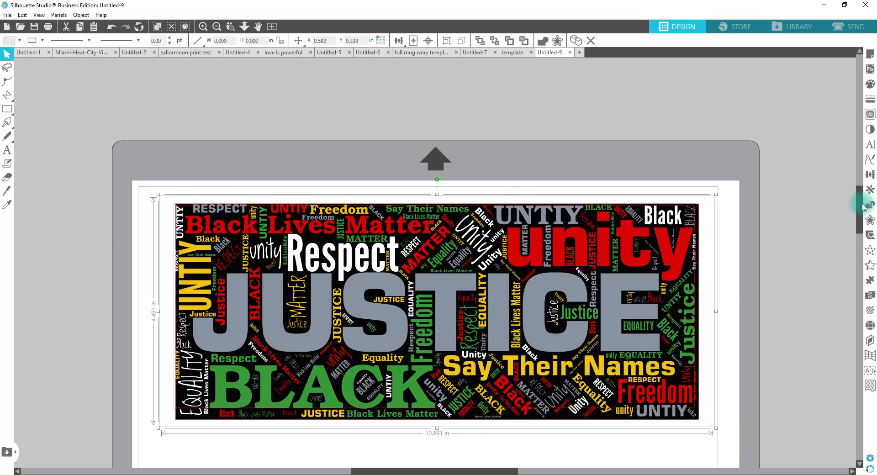
{"action": "left_click", "coordinate": [869, 204]}
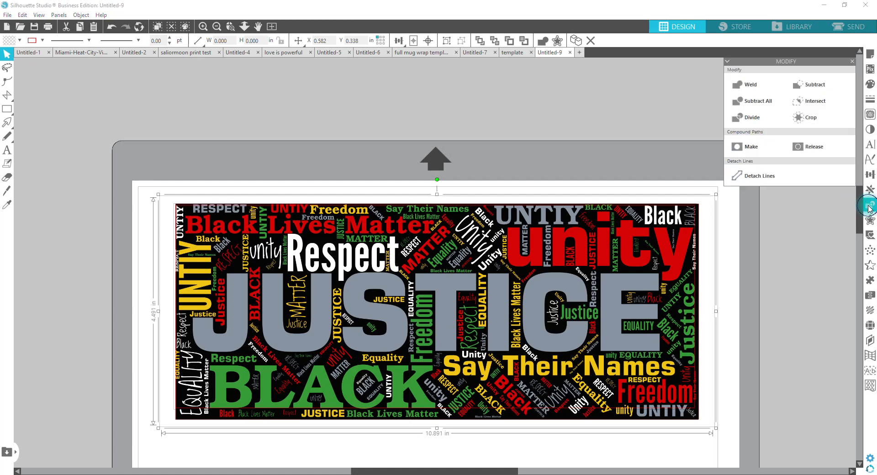
{"action": "left_click", "coordinate": [815, 118]}
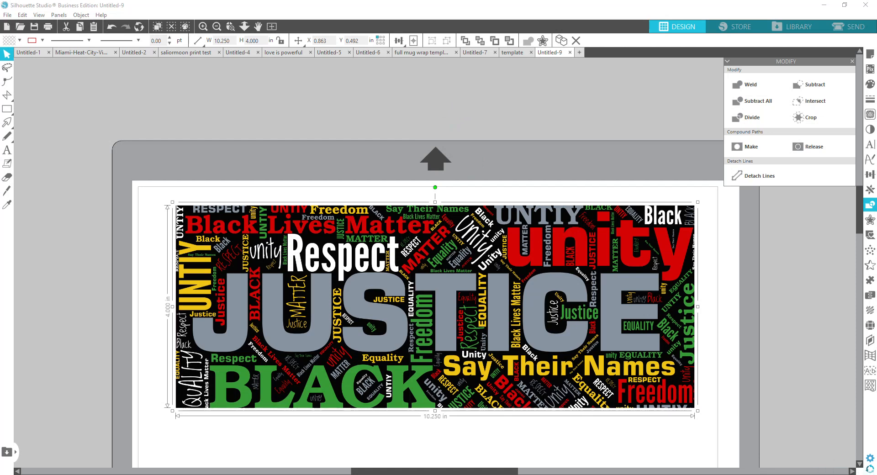
Switch to WordArt.com and add the ARO SILHOUEETE image as the BLM2 design's shape, accepting the default image customization
{"action": "key", "text": "alt+Tab"}
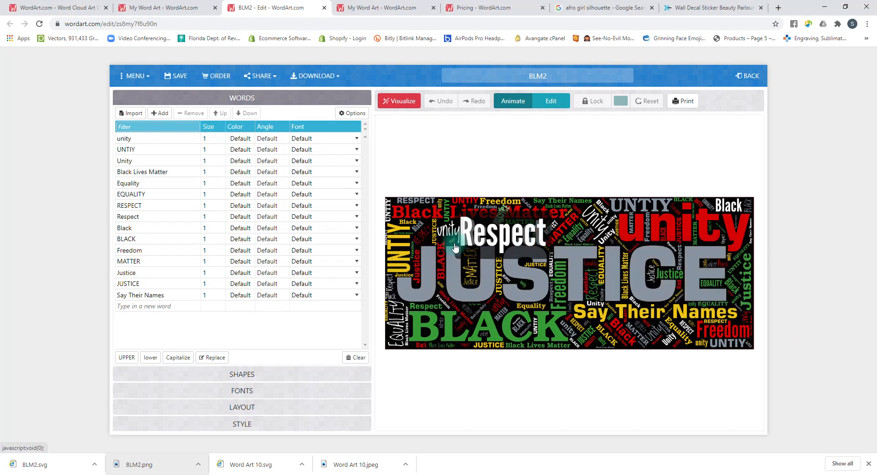
{"action": "left_click", "coordinate": [241, 375]}
{"action": "left_click", "coordinate": [137, 133]}
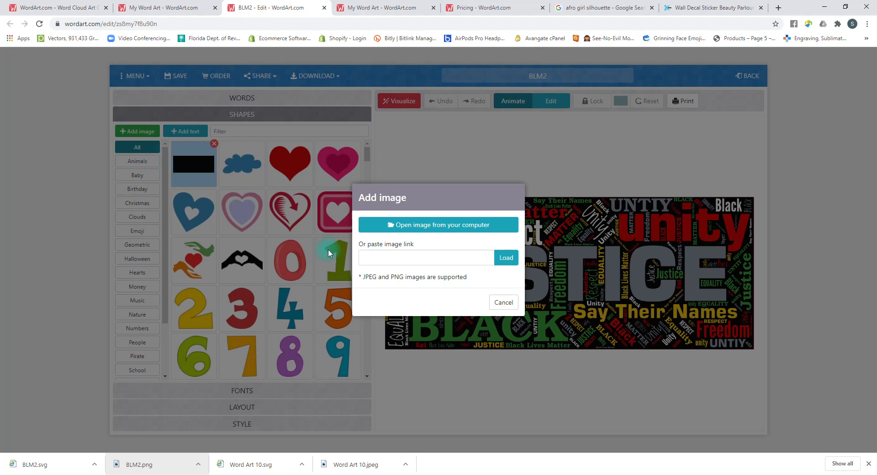
{"action": "left_click", "coordinate": [412, 222]}
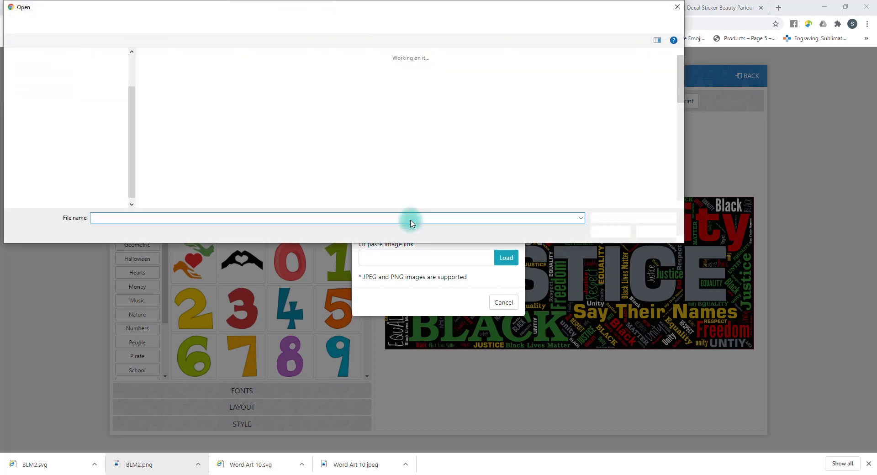
{"action": "scroll", "coordinate": [129, 137], "scroll_direction": "up", "scroll_amount": 5}
{"action": "left_click", "coordinate": [59, 60]}
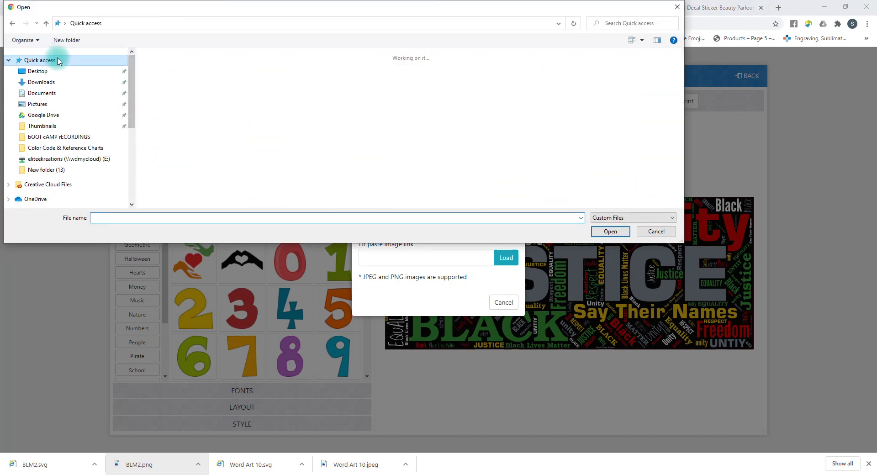
{"action": "scroll", "coordinate": [210, 137], "scroll_direction": "down", "scroll_amount": 1}
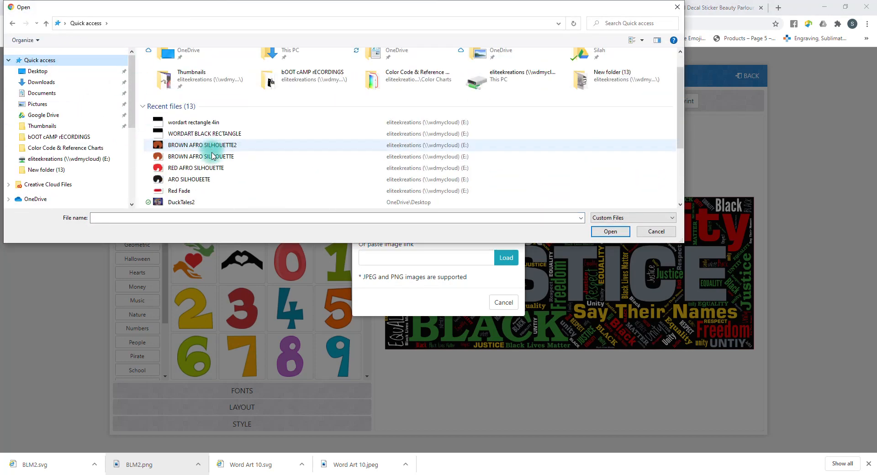
{"action": "left_click", "coordinate": [195, 180]}
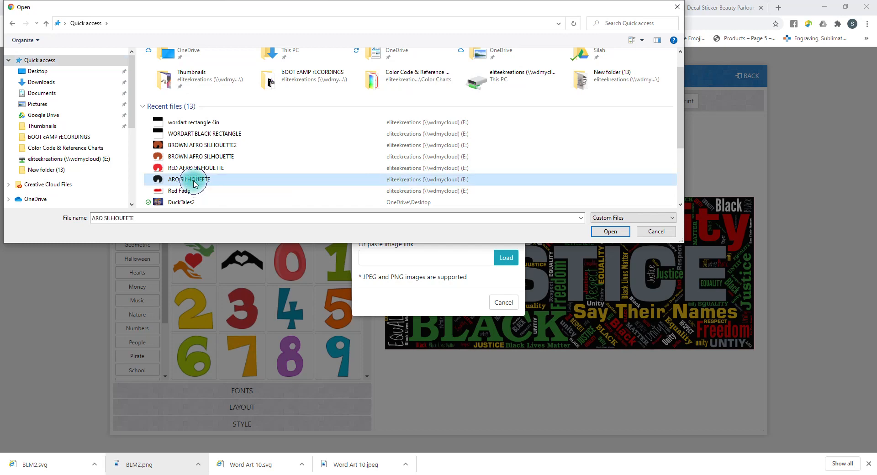
{"action": "left_click", "coordinate": [621, 232]}
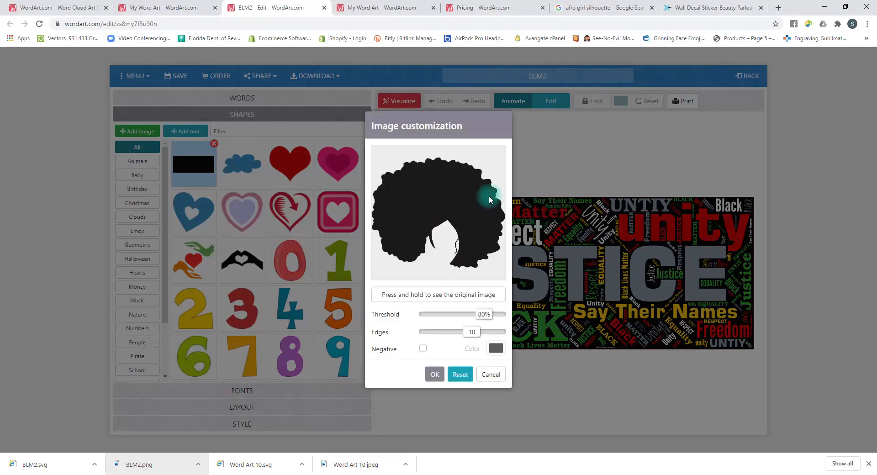
{"action": "left_click", "coordinate": [436, 374]}
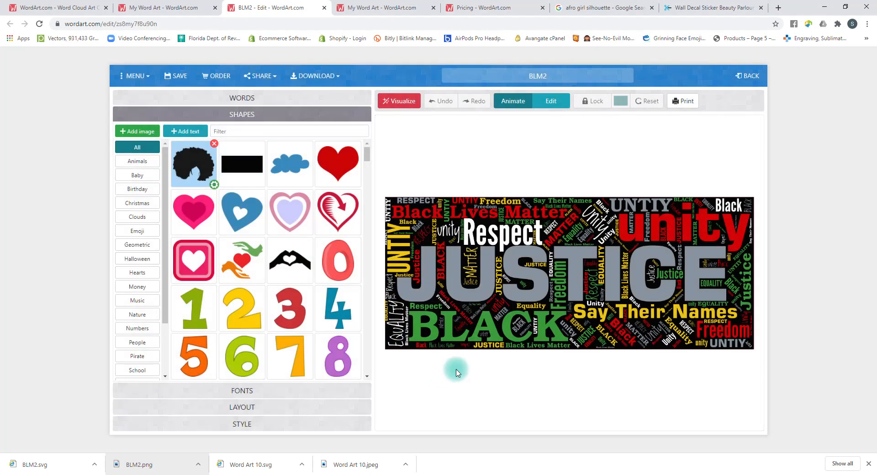
Visualize the word cloud in the afro shape and set the words colors to Custom
{"action": "left_click", "coordinate": [405, 101]}
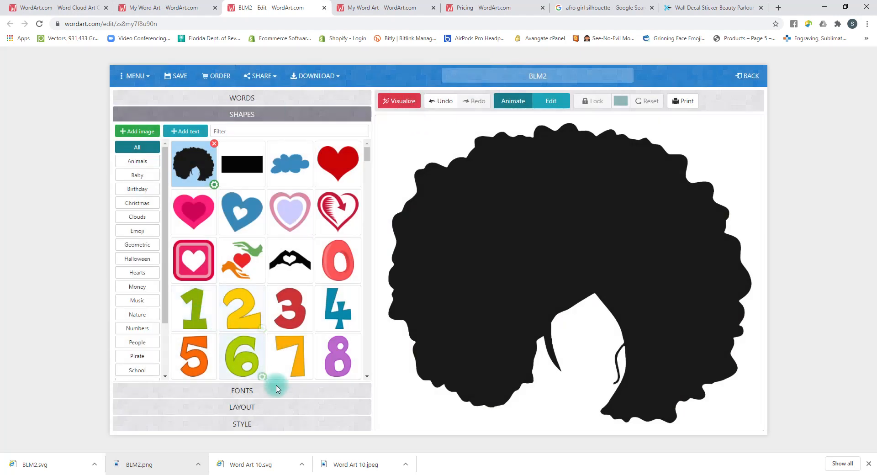
{"action": "left_click", "coordinate": [245, 425]}
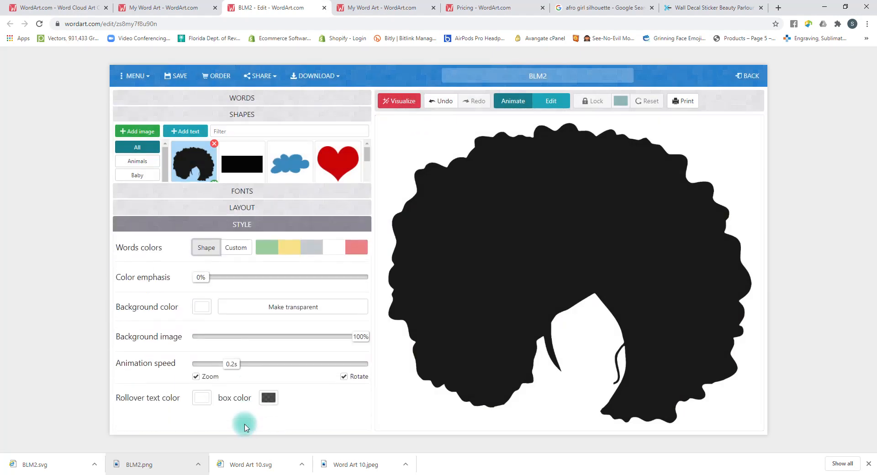
{"action": "left_click", "coordinate": [235, 188]}
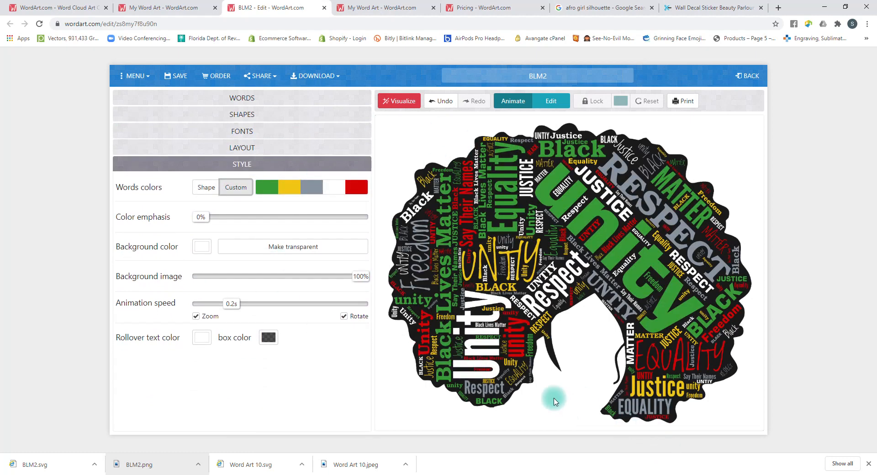
Download the afro word cloud as an SVG (vector) and as an HQ PNG
{"action": "left_click", "coordinate": [312, 81]}
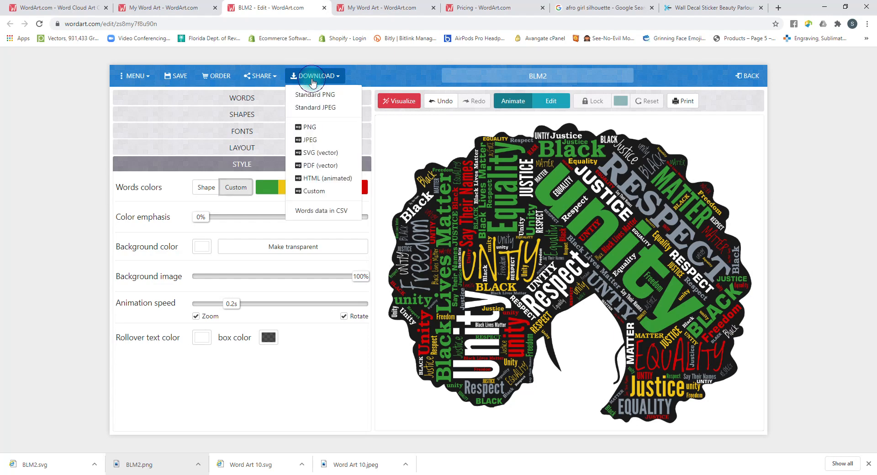
{"action": "left_click", "coordinate": [324, 154]}
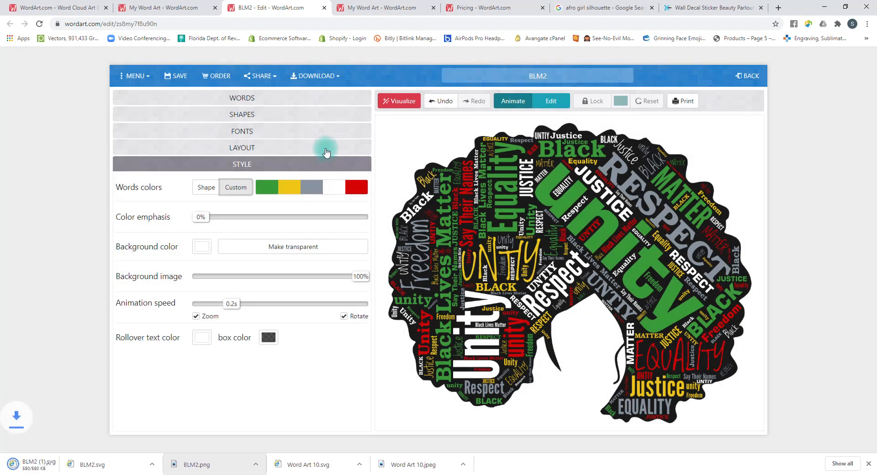
{"action": "left_click", "coordinate": [314, 78]}
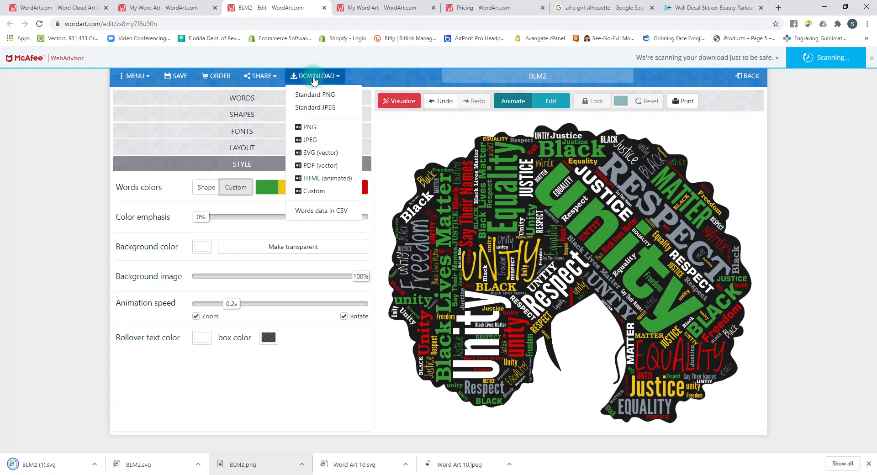
{"action": "left_click", "coordinate": [297, 131]}
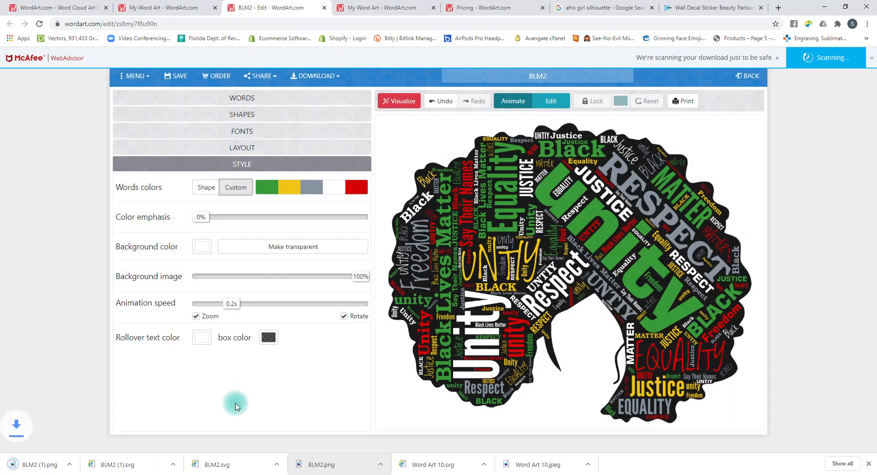
Bring the downloaded BLM2 (1).png into the Untitled-9 document in Silhouette Studio and place it beside the page
{"action": "left_click", "coordinate": [46, 469]}
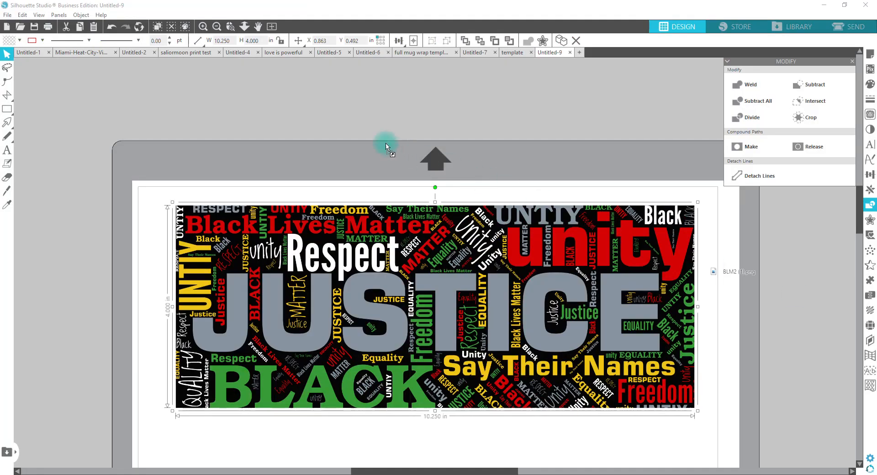
{"action": "left_click_drag", "start_coordinate": [386, 146], "coordinate": [386, 147]}
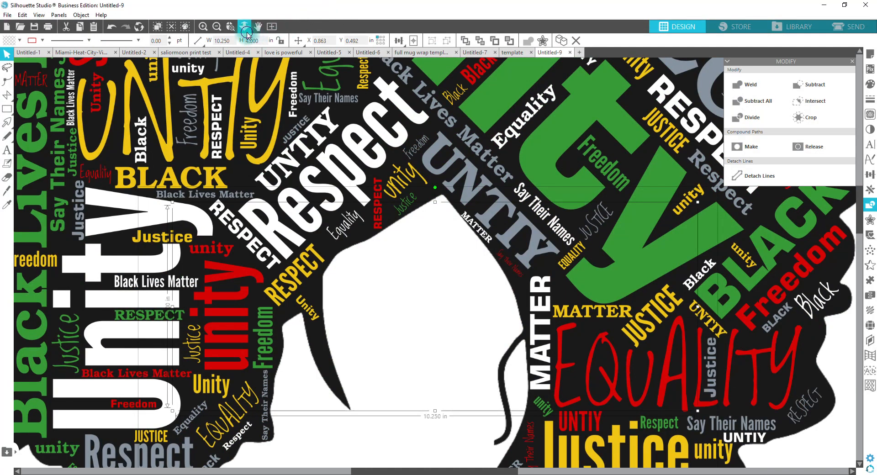
{"action": "left_click", "coordinate": [246, 30]}
{"action": "left_click_drag", "start_coordinate": [548, 223], "coordinate": [277, 218]}
{"action": "left_click", "coordinate": [326, 180]}
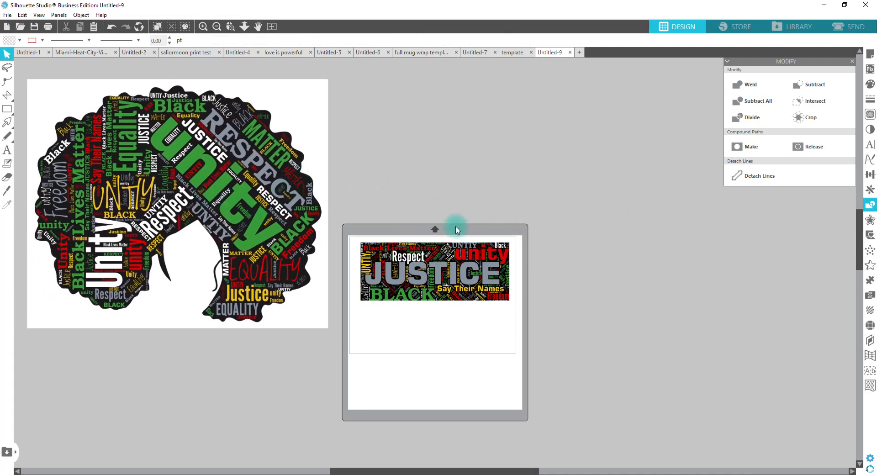
Select the whole afro image as the trace area and apply Trace and Detach
{"action": "left_click", "coordinate": [873, 116]}
{"action": "left_click", "coordinate": [754, 99]}
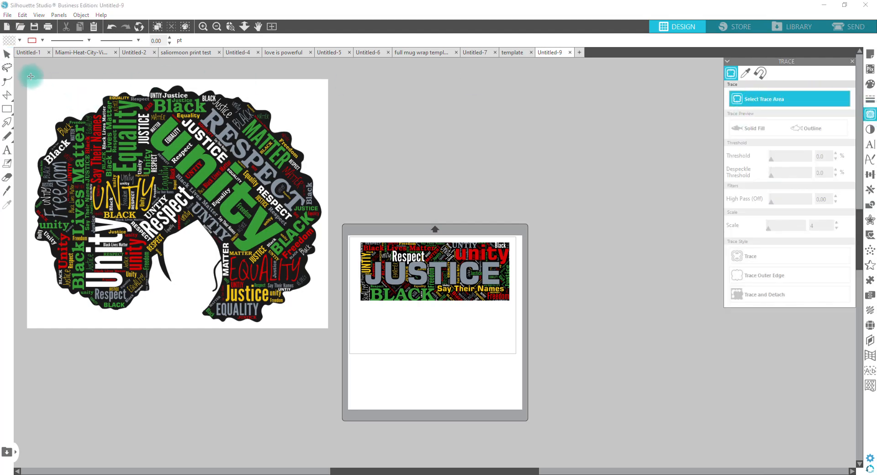
{"action": "mouse_move", "coordinate": [30, 76]}
{"action": "left_mouse_down"}
{"action": "mouse_move", "coordinate": [146, 112]}
{"action": "mouse_move", "coordinate": [274, 323]}
{"action": "mouse_move", "coordinate": [330, 332]}
{"action": "left_mouse_up"}
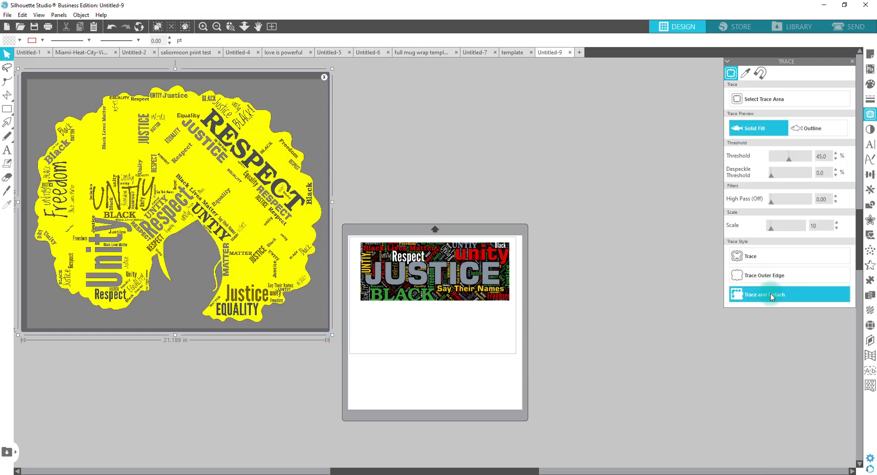
{"action": "left_click", "coordinate": [771, 297]}
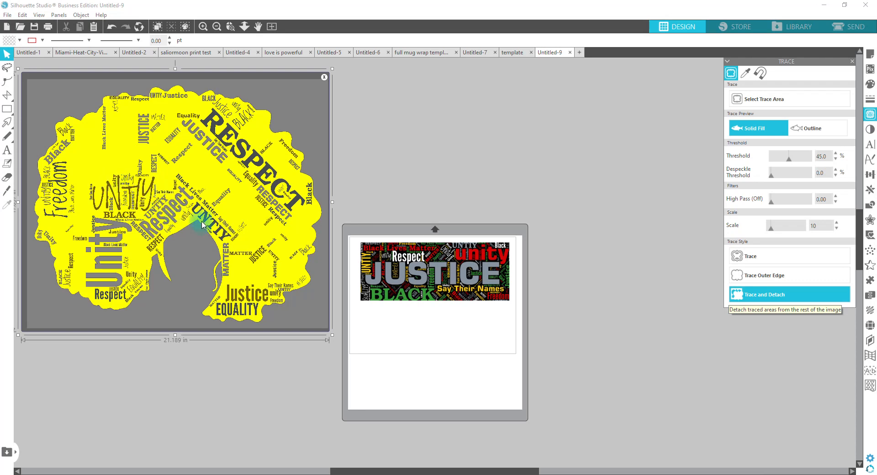
Move the detached afro word cloud away from its white background and delete the leftover background
{"action": "mouse_move", "coordinate": [149, 181]}
{"action": "left_mouse_down"}
{"action": "mouse_move", "coordinate": [610, 160]}
{"action": "mouse_move", "coordinate": [614, 188]}
{"action": "left_mouse_up"}
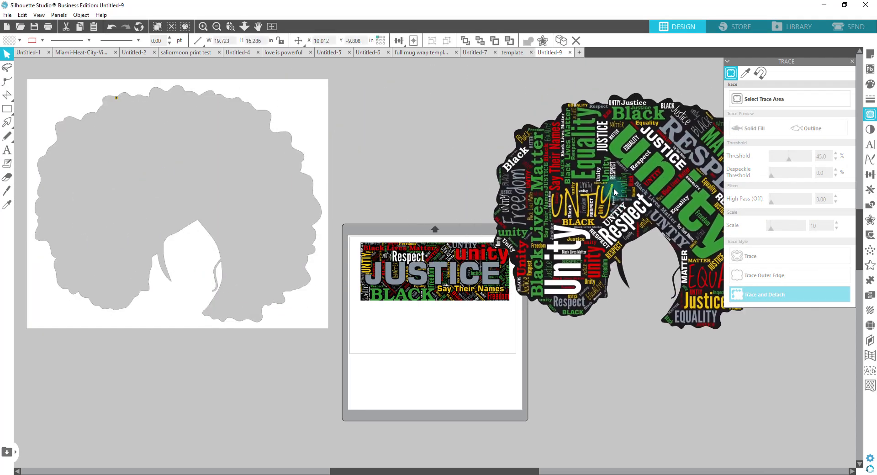
{"action": "left_click", "coordinate": [257, 134]}
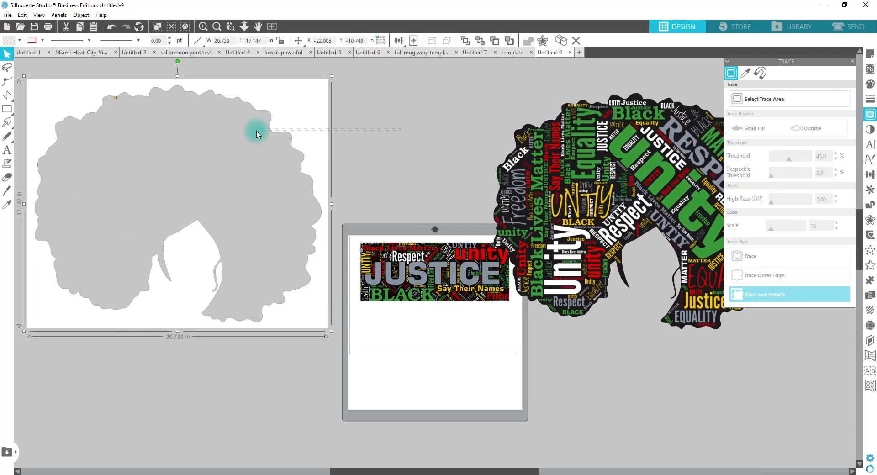
{"action": "key", "text": "Delete"}
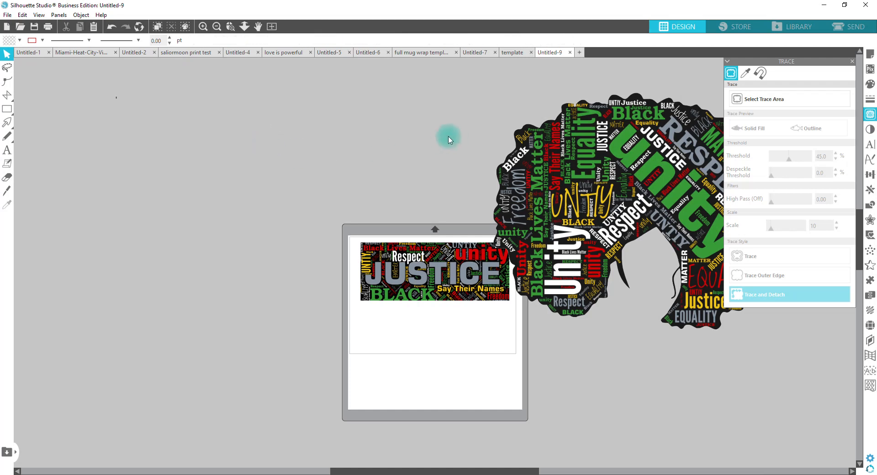
Copy the detached afro word cloud and paste it into the Untitled-7 document with the silhouettes
{"action": "left_click", "coordinate": [556, 159]}
{"action": "right_click", "coordinate": [556, 159]}
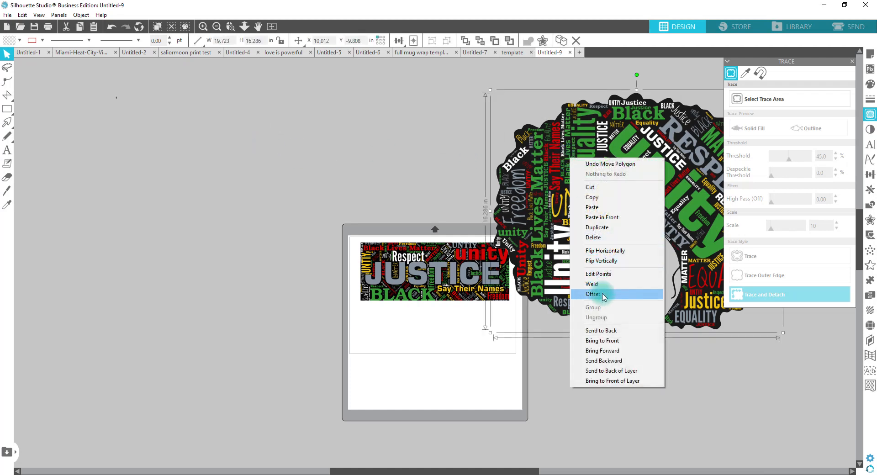
{"action": "left_click", "coordinate": [597, 200]}
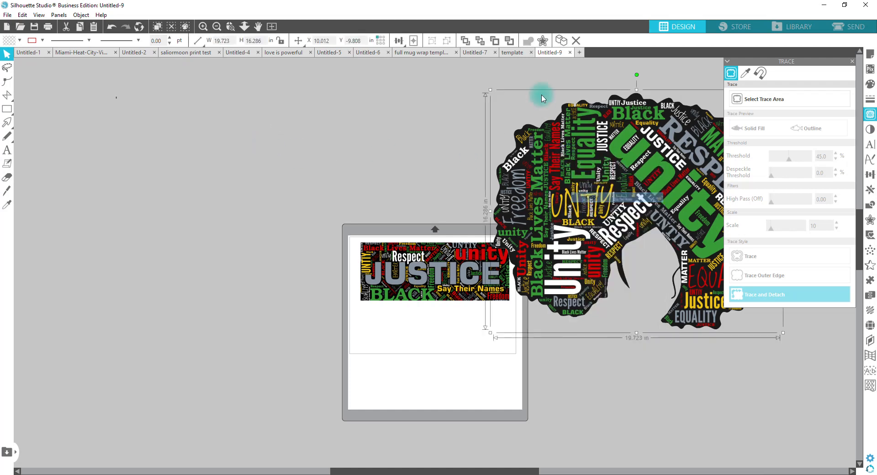
{"action": "left_click", "coordinate": [478, 53]}
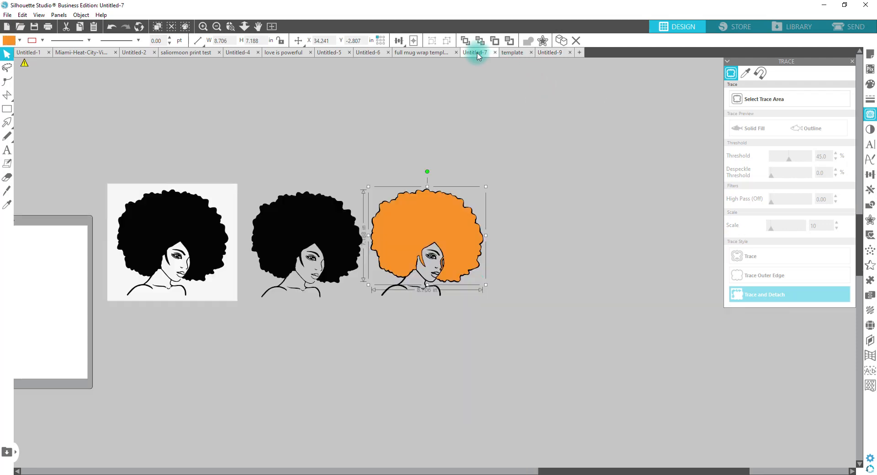
{"action": "right_click", "coordinate": [398, 134]}
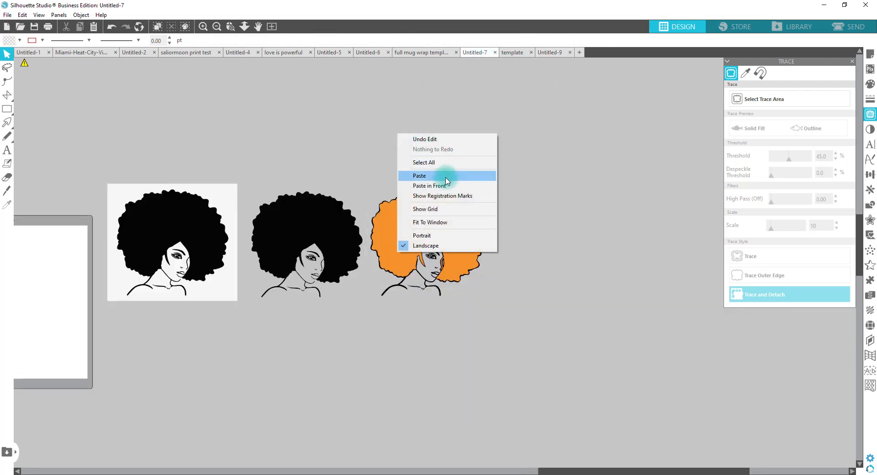
{"action": "left_click", "coordinate": [447, 180]}
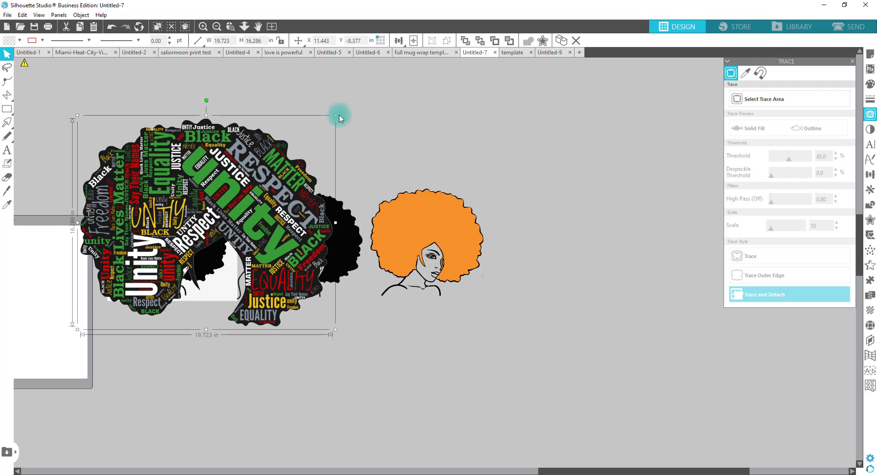
Shrink the pasted word cloud to about 6.4 in wide and move it onto the middle black afro silhouette
{"action": "left_click_drag", "start_coordinate": [335, 115], "coordinate": [148, 234]}
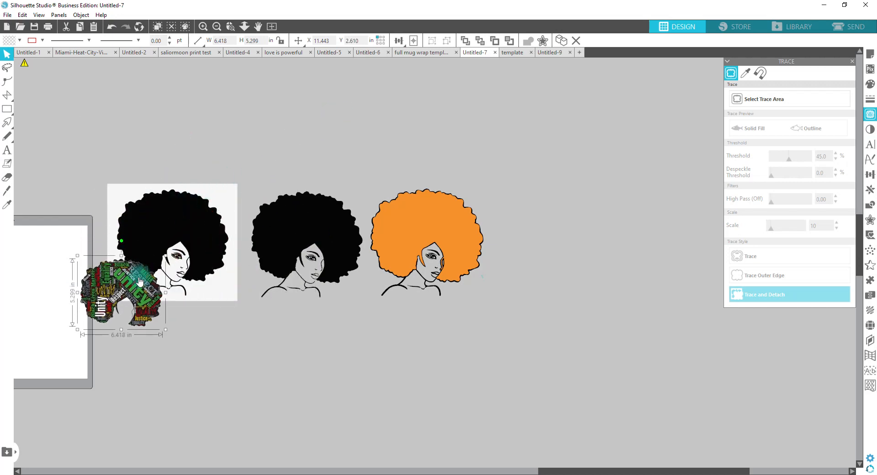
{"action": "left_click_drag", "start_coordinate": [139, 277], "coordinate": [305, 226]}
{"action": "key", "text": "z"}
{"action": "left_click_drag", "start_coordinate": [259, 194], "coordinate": [341, 264]}
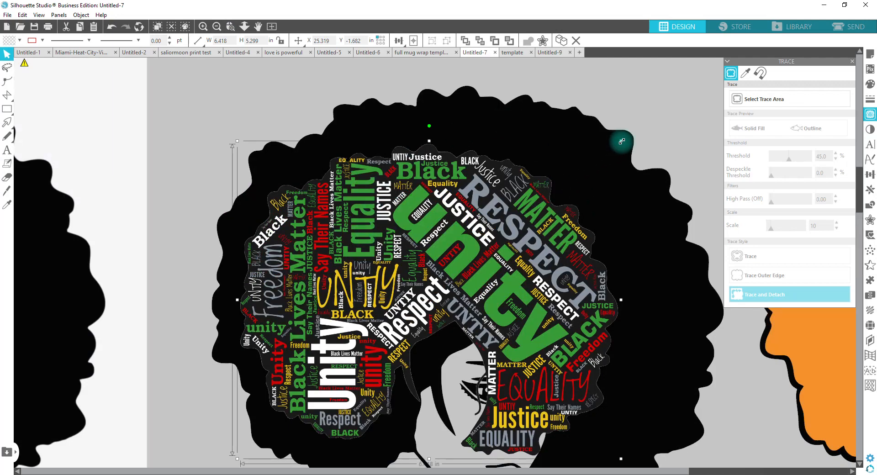
Enlarge the word cloud to about 8.58 in wide and align it over the middle silhouette's hair
{"action": "left_click_drag", "start_coordinate": [622, 141], "coordinate": [765, 85]}
{"action": "left_click_drag", "start_coordinate": [478, 200], "coordinate": [446, 242]}
{"action": "scroll", "coordinate": [625, 388], "scroll_direction": "down", "scroll_amount": 3}
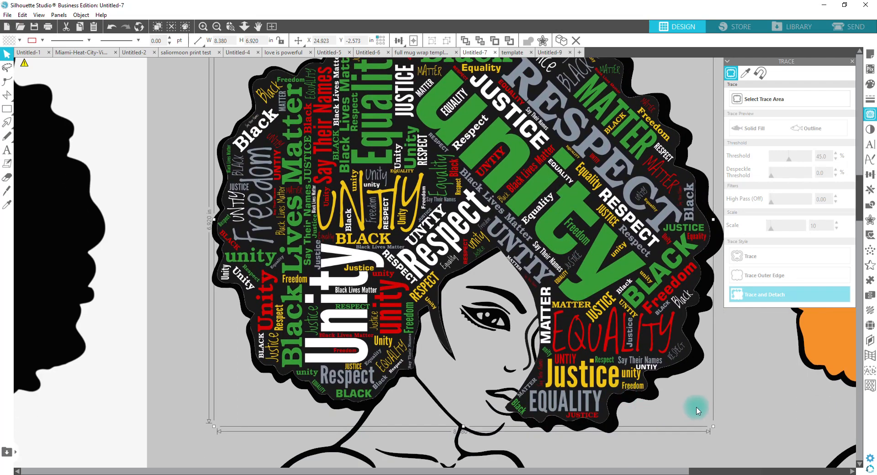
{"action": "left_click_drag", "start_coordinate": [713, 427], "coordinate": [727, 433]}
{"action": "left_click_drag", "start_coordinate": [618, 318], "coordinate": [619, 321]}
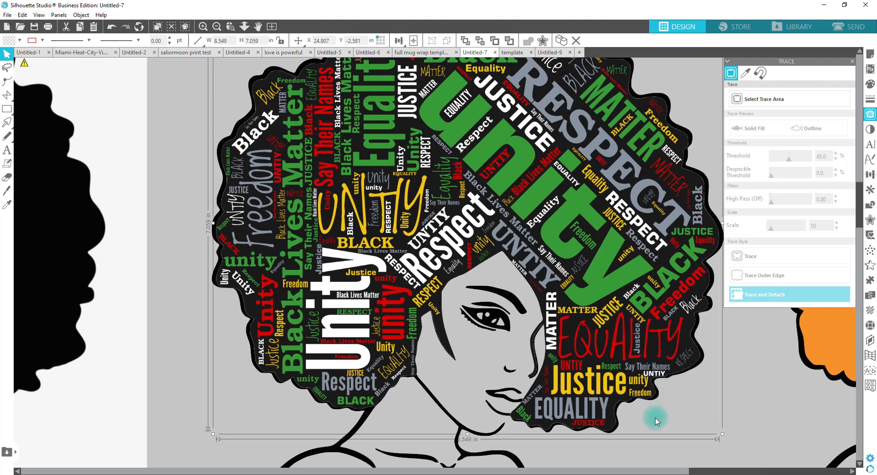
{"action": "left_click_drag", "start_coordinate": [722, 434], "coordinate": [724, 435]}
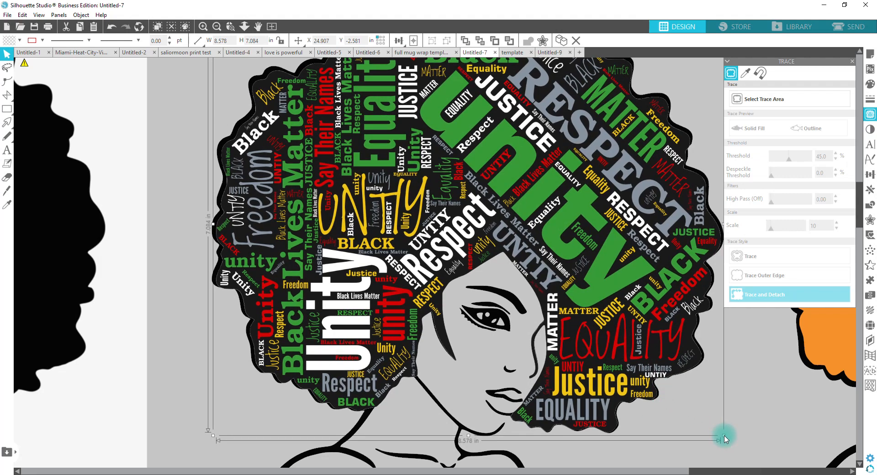
{"action": "left_click_drag", "start_coordinate": [646, 314], "coordinate": [644, 316]}
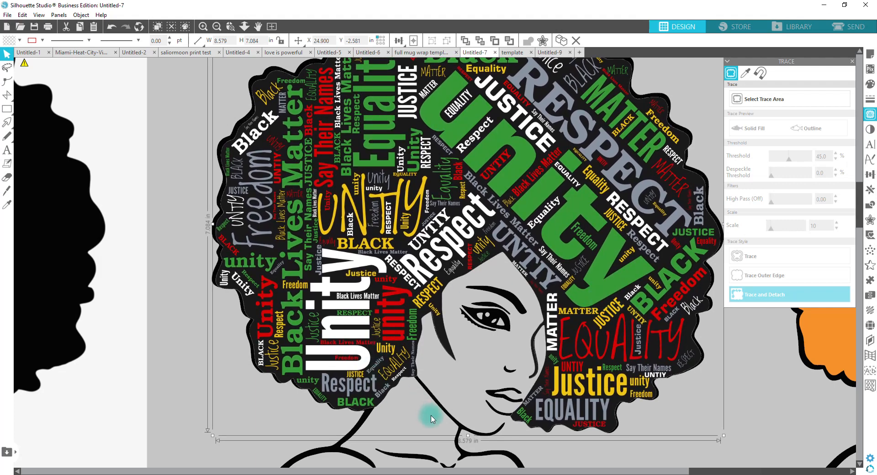
Stretch the word cloud's height to about 7.12 in, nudge it slightly upward over the hair, and deselect it
{"action": "scroll", "coordinate": [340, 218], "scroll_direction": "up", "scroll_amount": 3}
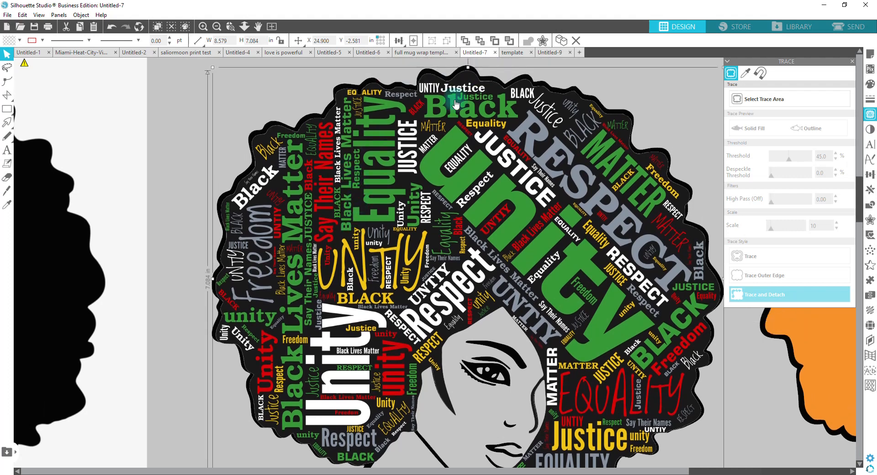
{"action": "left_click_drag", "start_coordinate": [468, 65], "coordinate": [467, 63]}
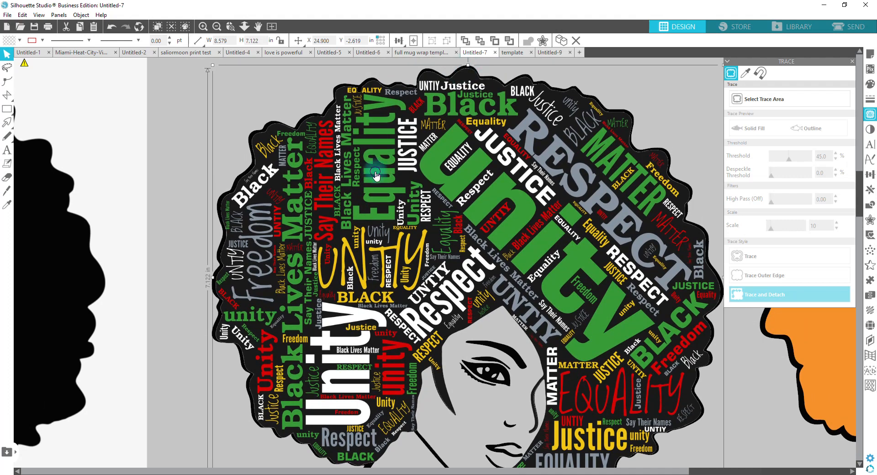
{"action": "left_click_drag", "start_coordinate": [375, 173], "coordinate": [375, 172]}
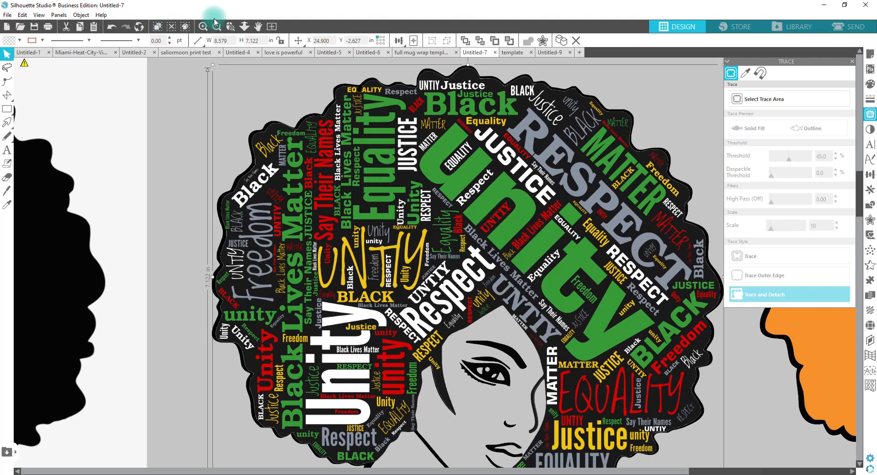
{"action": "left_click", "coordinate": [242, 25]}
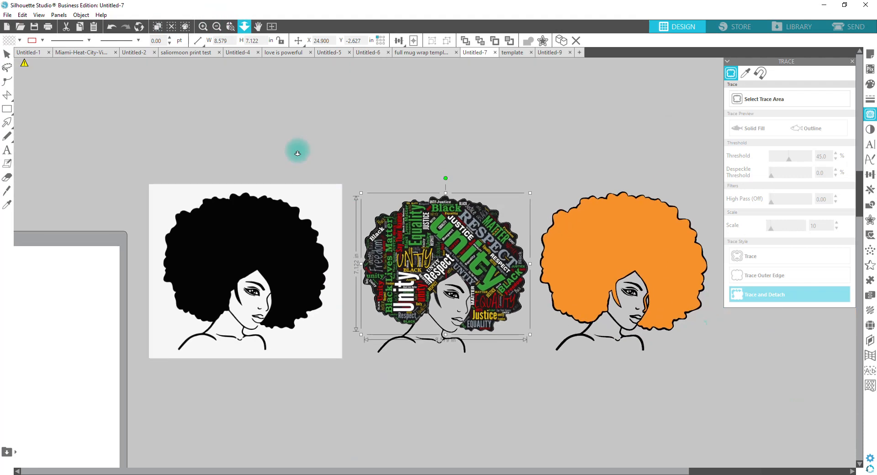
{"action": "left_click", "coordinate": [486, 170]}
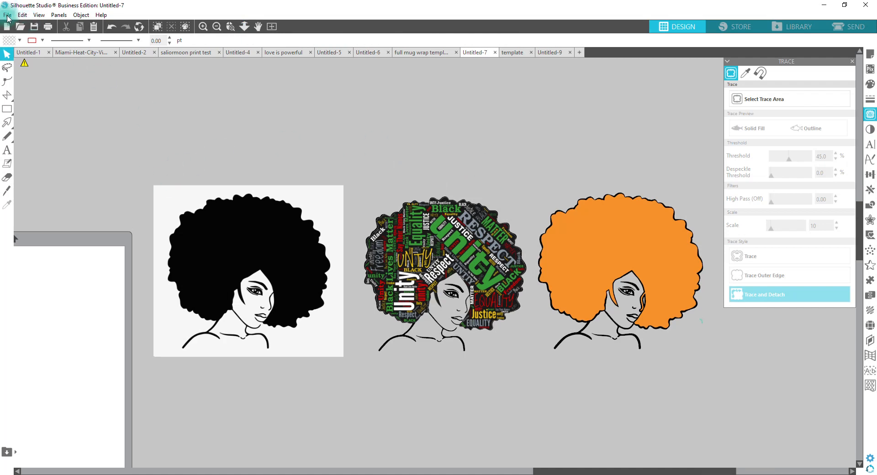
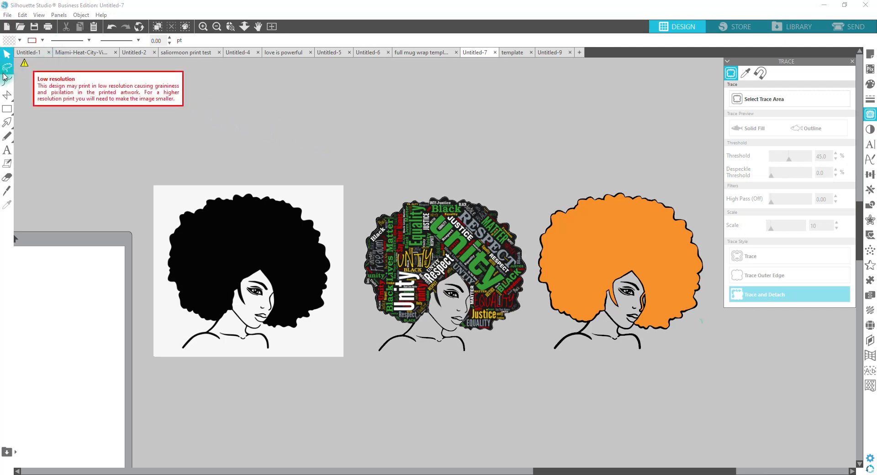
Merge the SVG version of BLM2 (1) from the Downloads folder into the Untitled-7 document
{"action": "left_click", "coordinate": [7, 16]}
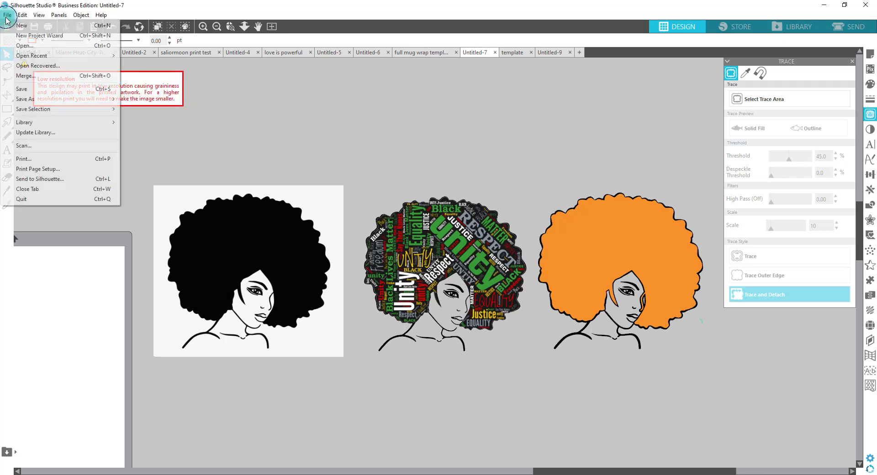
{"action": "left_click", "coordinate": [24, 76]}
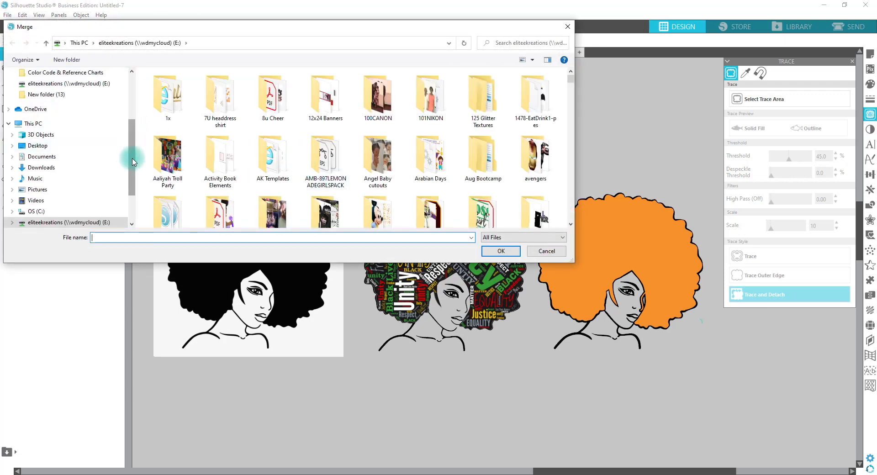
{"action": "left_click_drag", "start_coordinate": [133, 157], "coordinate": [131, 65]}
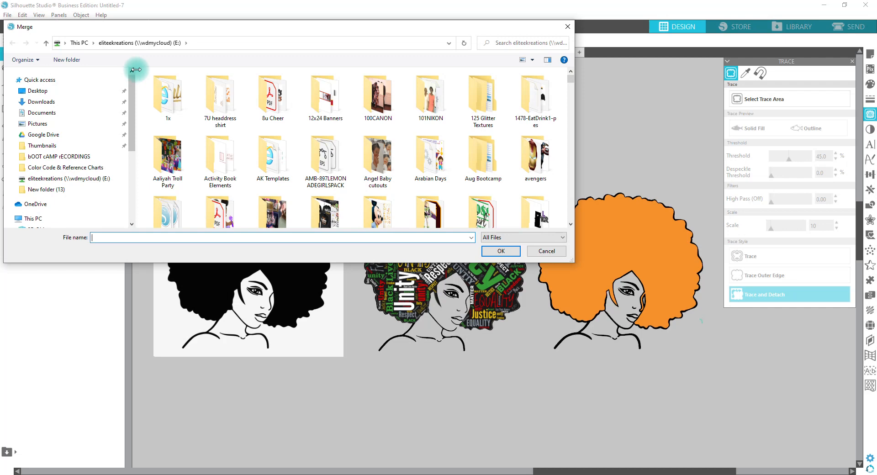
{"action": "left_click", "coordinate": [36, 80]}
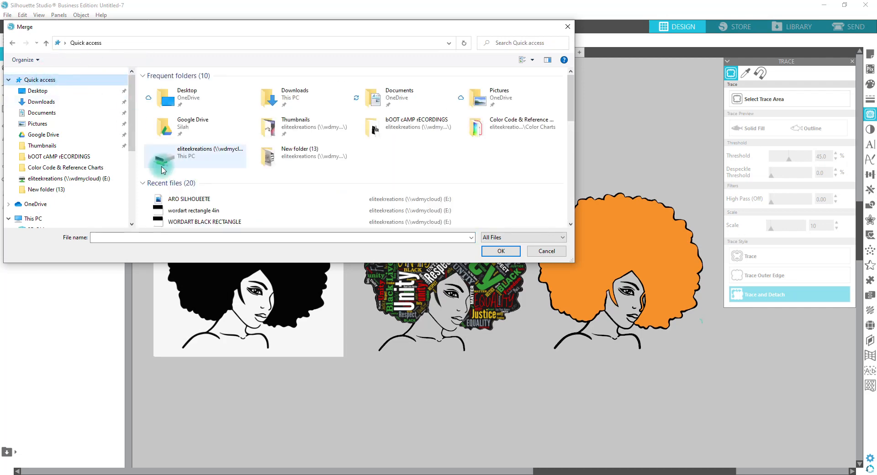
{"action": "scroll", "coordinate": [175, 175], "scroll_direction": "down", "scroll_amount": 1}
{"action": "scroll", "coordinate": [176, 175], "scroll_direction": "down", "scroll_amount": 2}
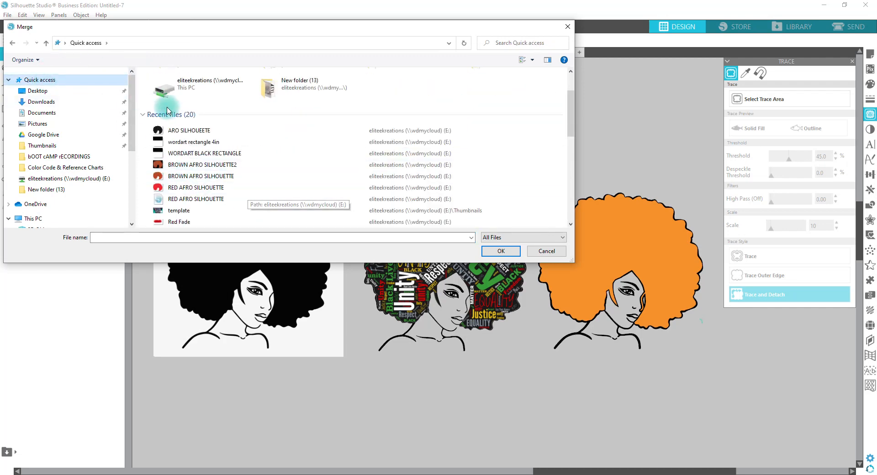
{"action": "scroll", "coordinate": [146, 150], "scroll_direction": "up", "scroll_amount": 3}
{"action": "left_click", "coordinate": [44, 102]}
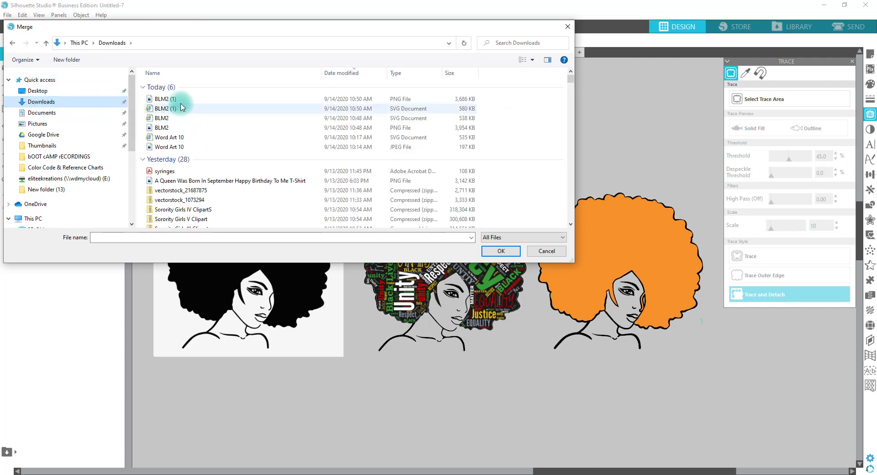
{"action": "left_click", "coordinate": [156, 110]}
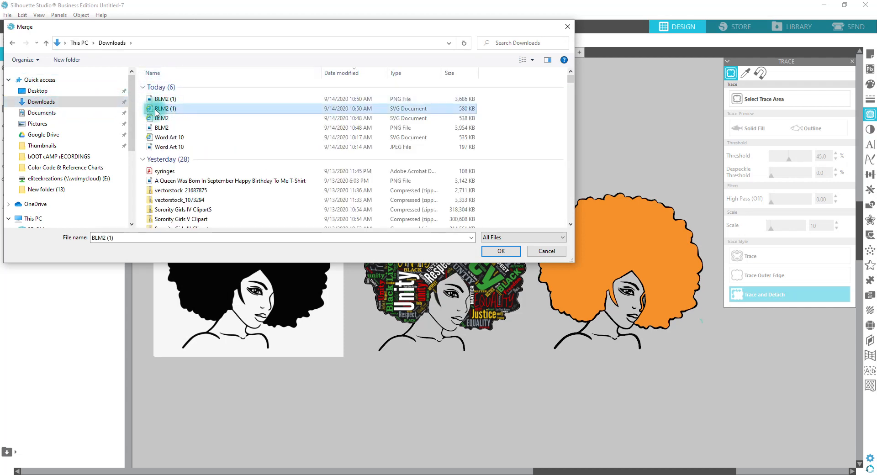
{"action": "left_click", "coordinate": [500, 251]}
{"action": "left_click", "coordinate": [362, 202]}
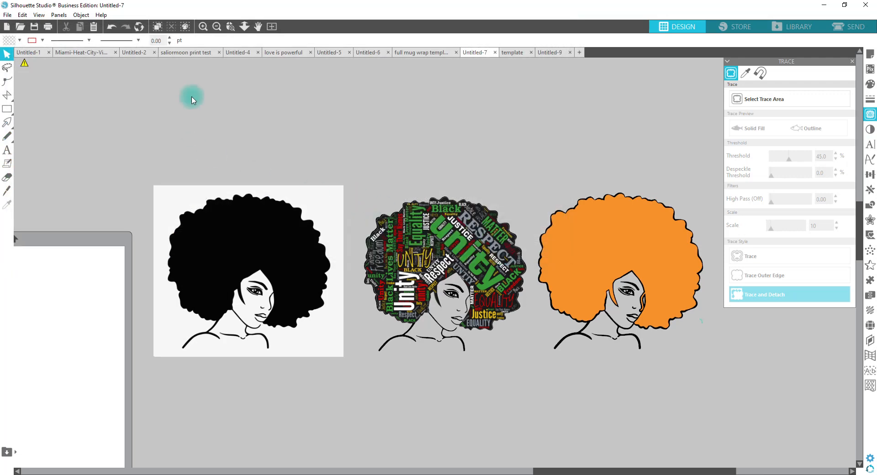
Move the merged SVG afro word cloud off the page to the empty area above the orange afro silhouette
{"action": "left_click", "coordinate": [245, 29]}
{"action": "left_click_drag", "start_coordinate": [254, 303], "coordinate": [254, 229]}
{"action": "left_click_drag", "start_coordinate": [189, 242], "coordinate": [266, 328]}
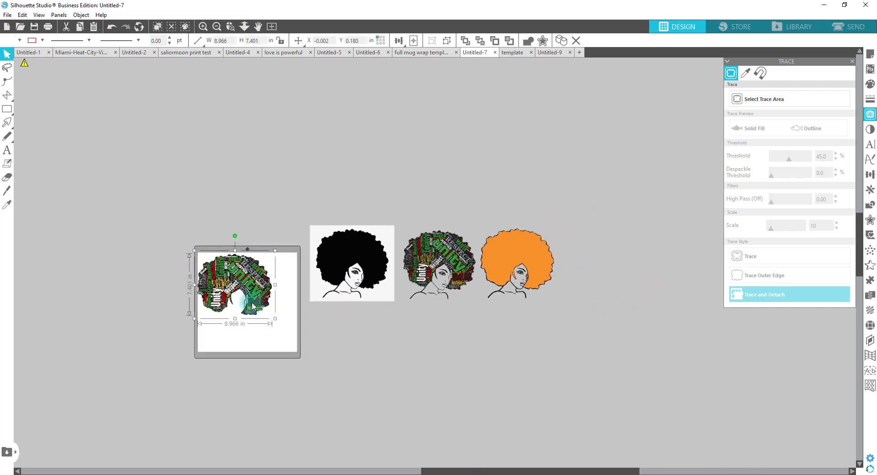
{"action": "left_click_drag", "start_coordinate": [248, 281], "coordinate": [534, 186]}
Ungroup the merged SVG afro word cloud into separate pieces and clear the selection
{"action": "key", "text": "z"}
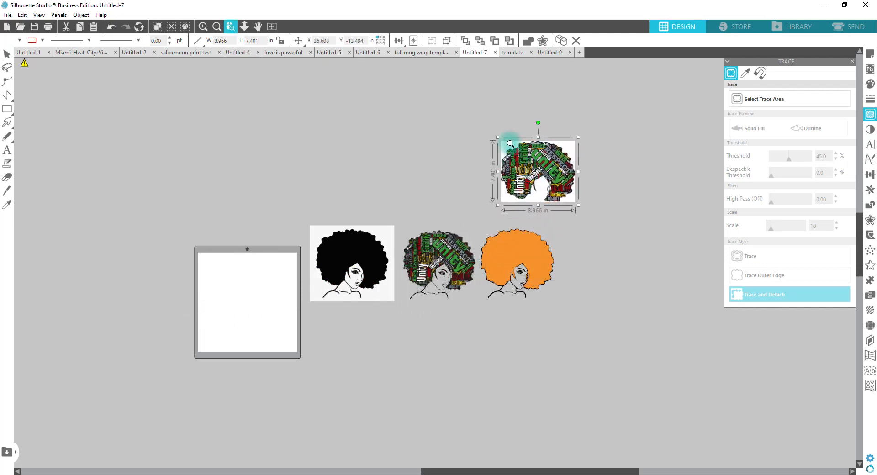
{"action": "left_click_drag", "start_coordinate": [505, 132], "coordinate": [590, 215]}
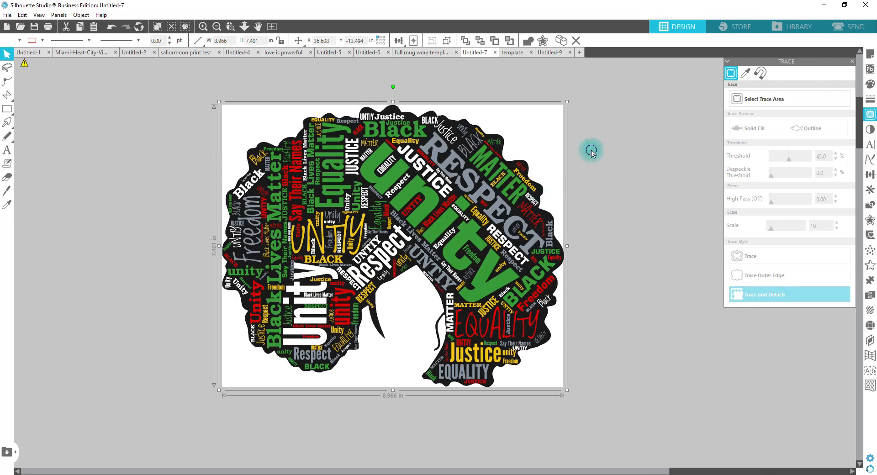
{"action": "right_click", "coordinate": [533, 140]}
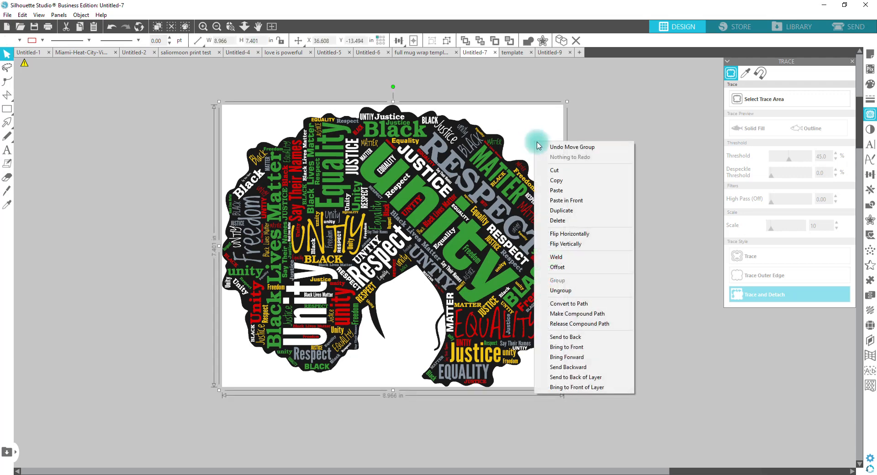
{"action": "left_click", "coordinate": [561, 291]}
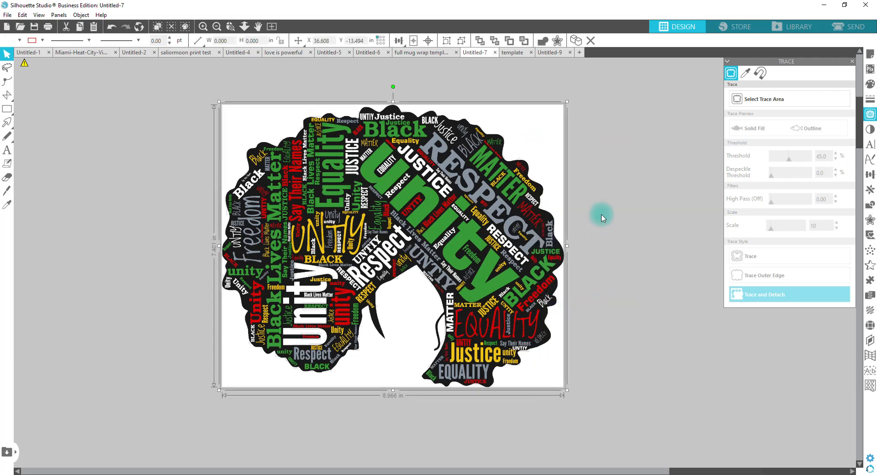
{"action": "left_click", "coordinate": [606, 178]}
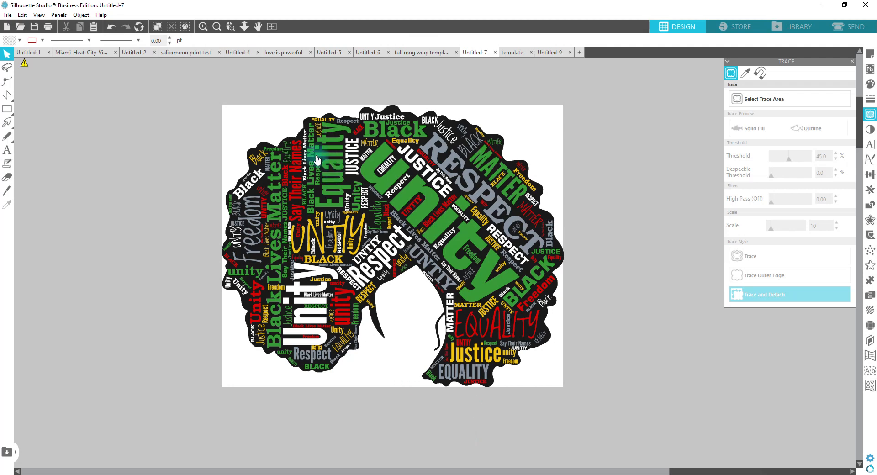
Try moving individual words and the black afro shape out of the SVG word cloud, undoing each move
{"action": "left_click_drag", "start_coordinate": [264, 159], "coordinate": [262, 158]}
{"action": "key", "text": "ctrl+z"}
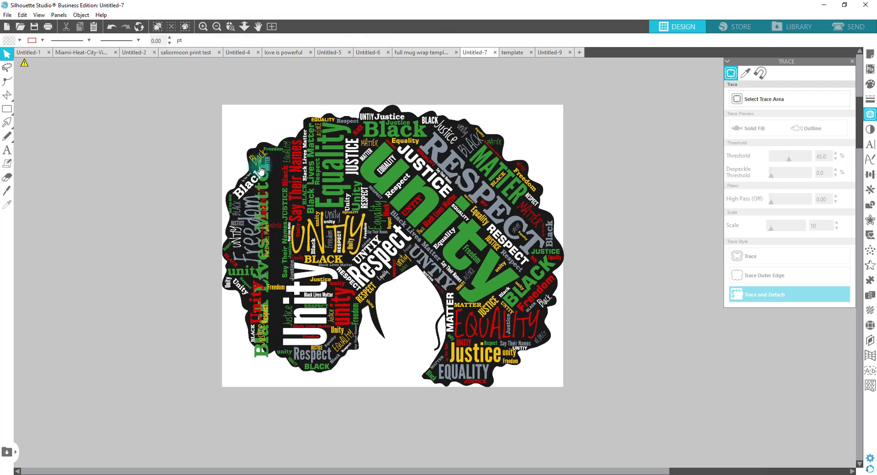
{"action": "left_click_drag", "start_coordinate": [274, 129], "coordinate": [135, 110]}
{"action": "key", "text": "ctrl+z"}
{"action": "left_click", "coordinate": [547, 118]}
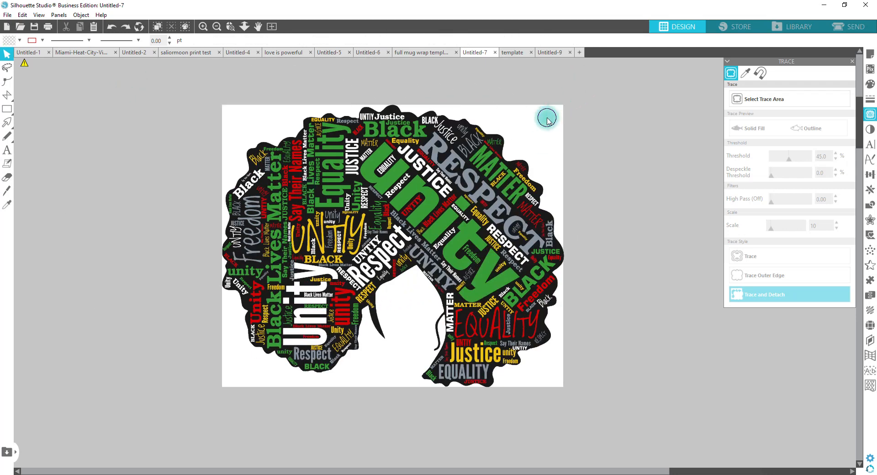
{"action": "left_click_drag", "start_coordinate": [561, 118], "coordinate": [553, 143]}
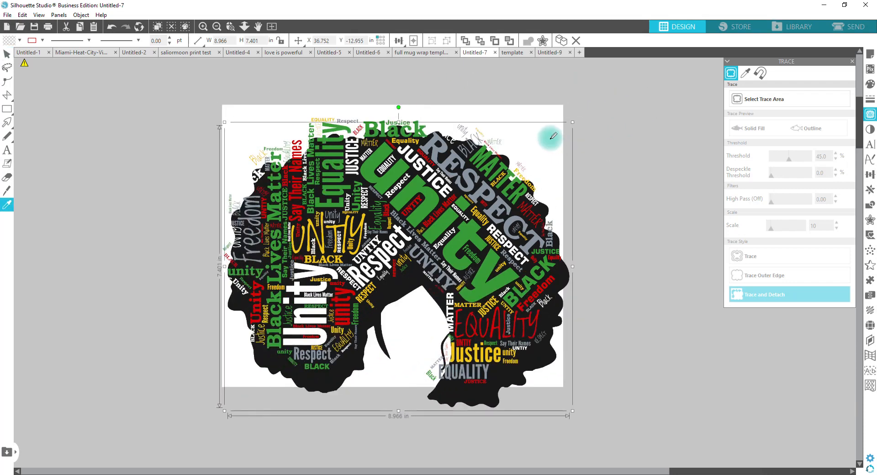
{"action": "key", "text": "ctrl+z"}
Shift the whole SVG afro word cloud slightly and delete its white background rectangle
{"action": "left_click_drag", "start_coordinate": [593, 415], "coordinate": [209, 112]}
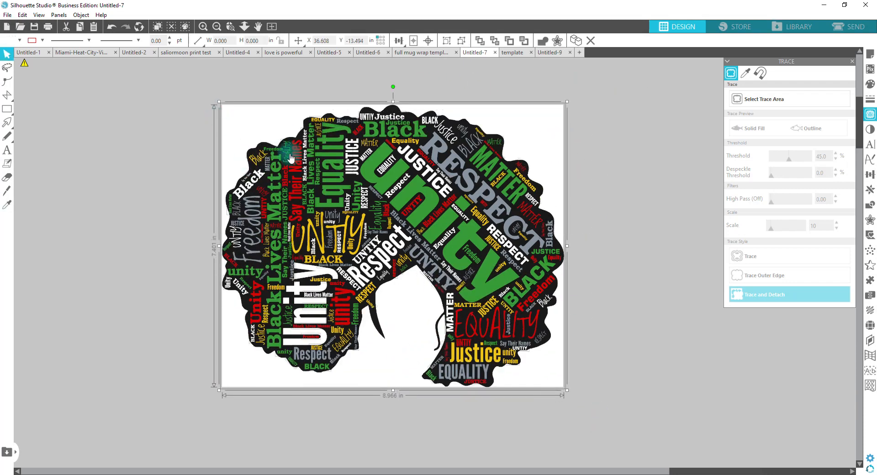
{"action": "mouse_move", "coordinate": [291, 157]}
{"action": "left_mouse_down"}
{"action": "mouse_move", "coordinate": [271, 240]}
{"action": "mouse_move", "coordinate": [296, 147]}
{"action": "left_mouse_up"}
{"action": "left_click", "coordinate": [629, 136]}
{"action": "left_click_drag", "start_coordinate": [673, 102], "coordinate": [563, 98]}
{"action": "left_click", "coordinate": [505, 143]}
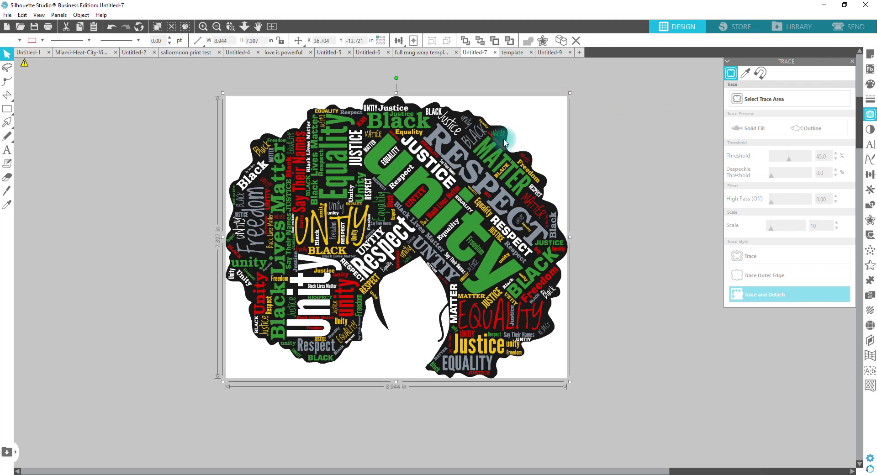
{"action": "key", "text": "Delete"}
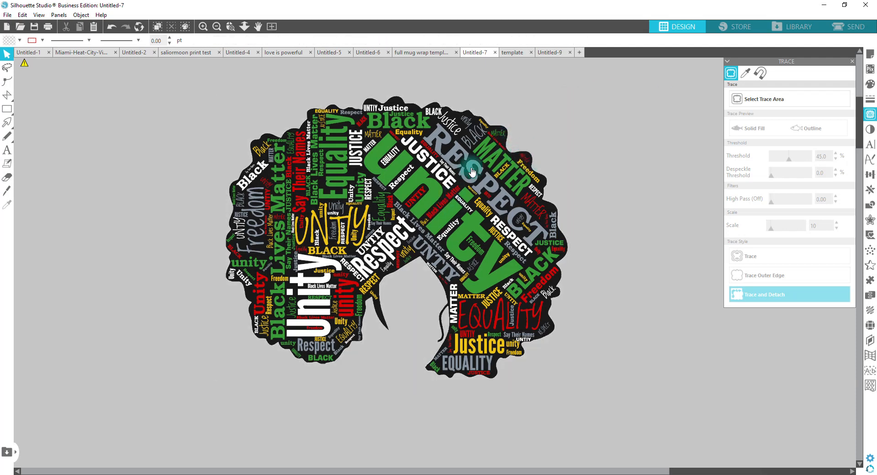
Group all the pieces of the SVG afro word cloud and ungroup them again
{"action": "left_click", "coordinate": [503, 145]}
{"action": "left_click_drag", "start_coordinate": [201, 105], "coordinate": [601, 421]}
{"action": "right_click", "coordinate": [418, 191]}
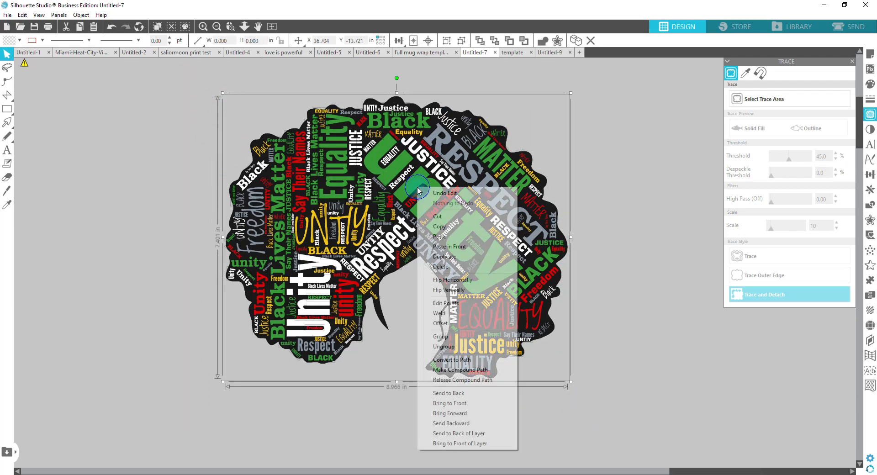
{"action": "left_click", "coordinate": [441, 337]}
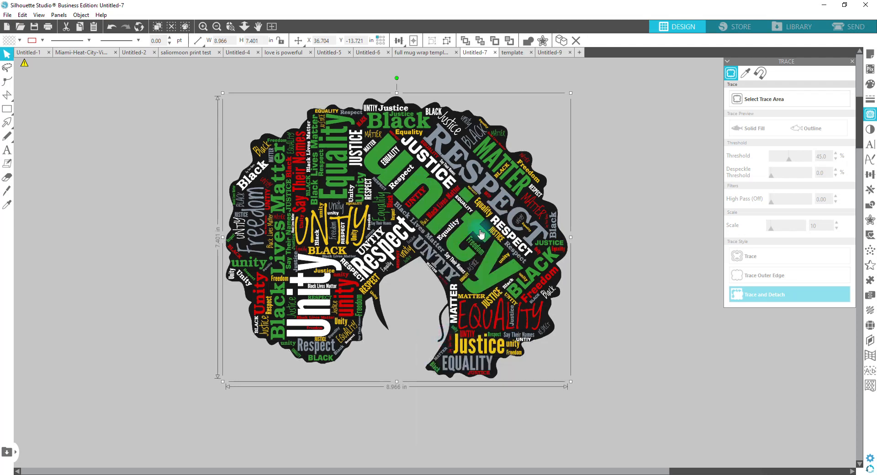
{"action": "left_click", "coordinate": [589, 239]}
{"action": "left_click", "coordinate": [609, 158]}
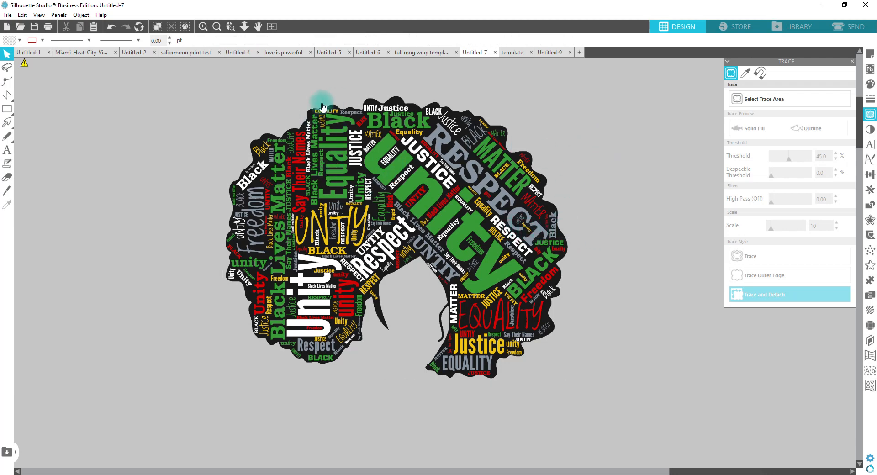
{"action": "right_click", "coordinate": [344, 133]}
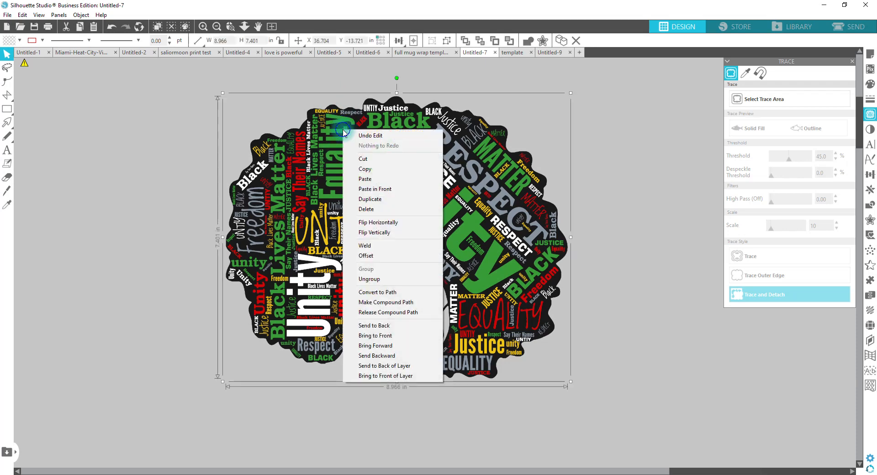
{"action": "left_click", "coordinate": [361, 287]}
{"action": "left_click", "coordinate": [600, 277]}
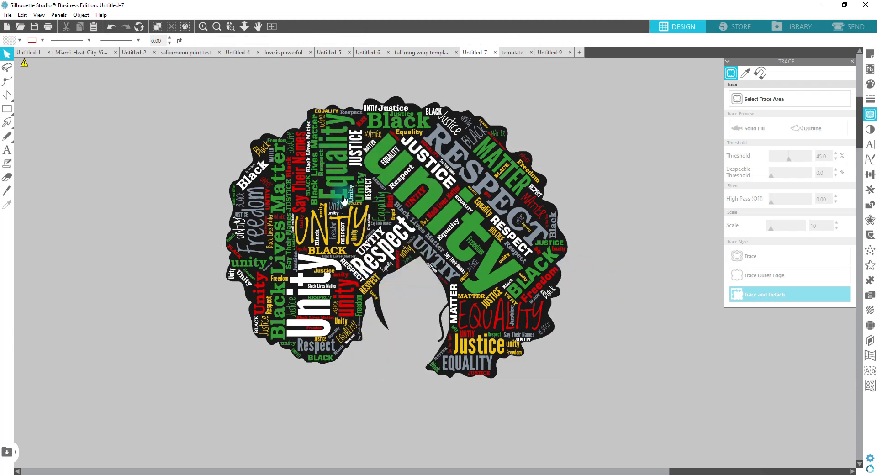
Recolor the green vertical "Black Lives Matter" phrase beside "Equality" with the yellow sampled from the handwritten "UNITY"
{"action": "left_click", "coordinate": [319, 171]}
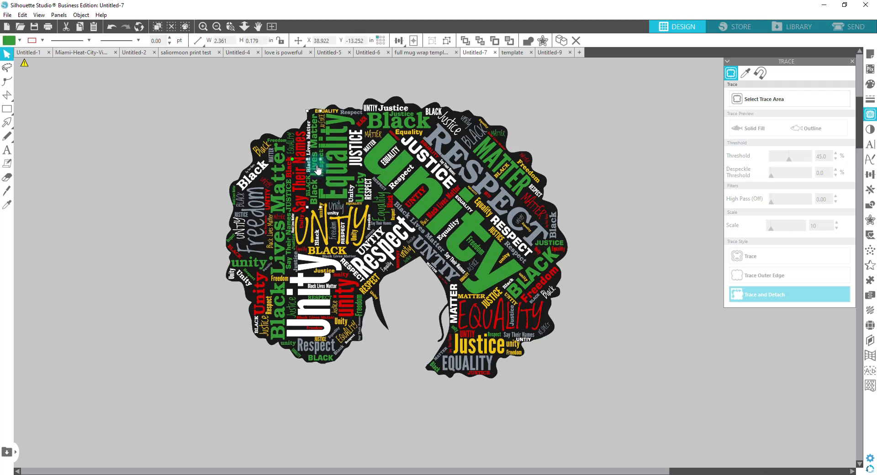
{"action": "key", "text": "ctrl+z"}
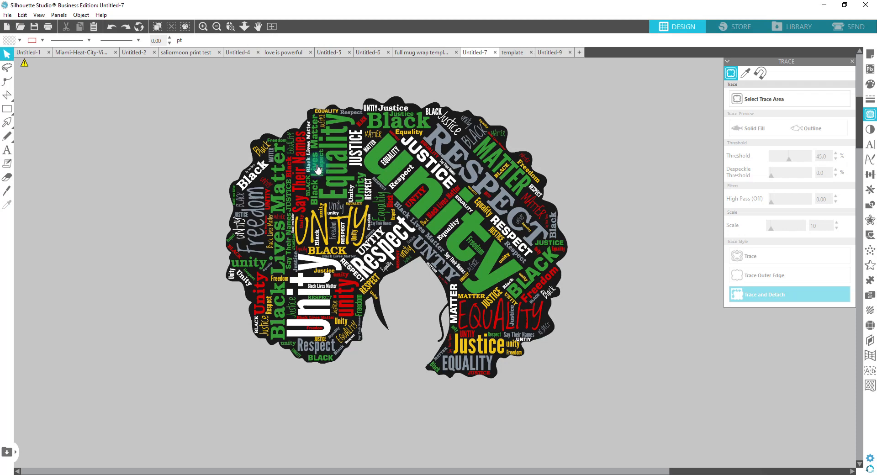
{"action": "left_click", "coordinate": [318, 170]}
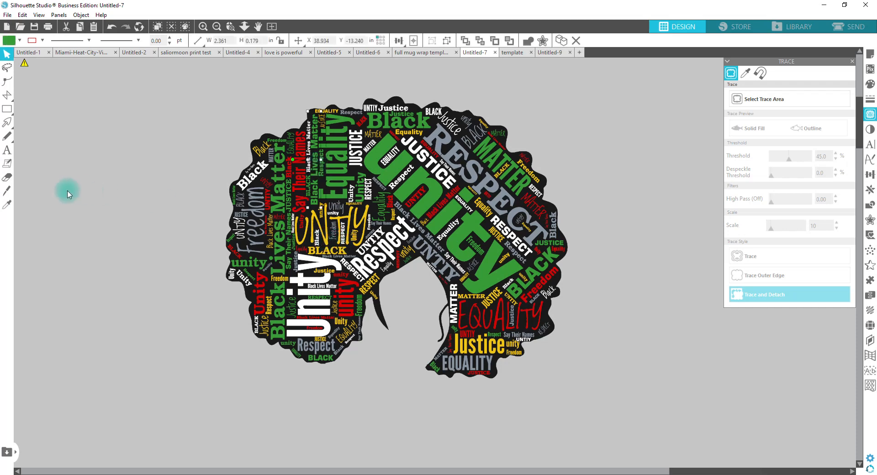
{"action": "left_click", "coordinate": [8, 206]}
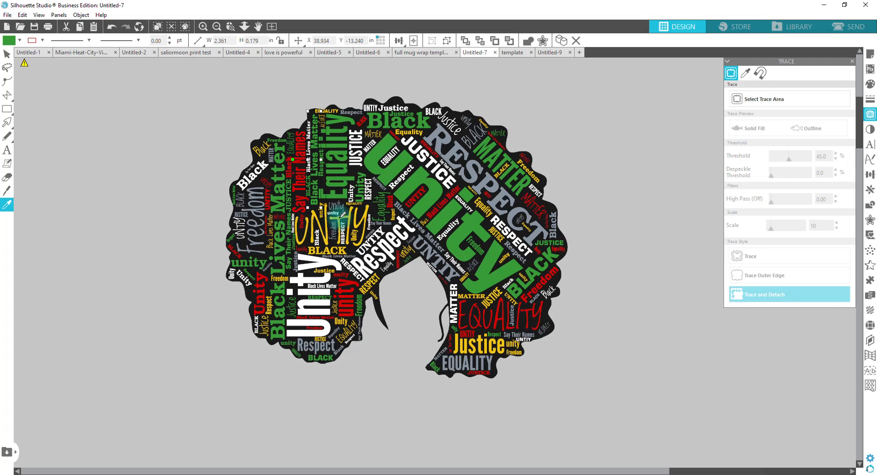
{"action": "left_click", "coordinate": [339, 219]}
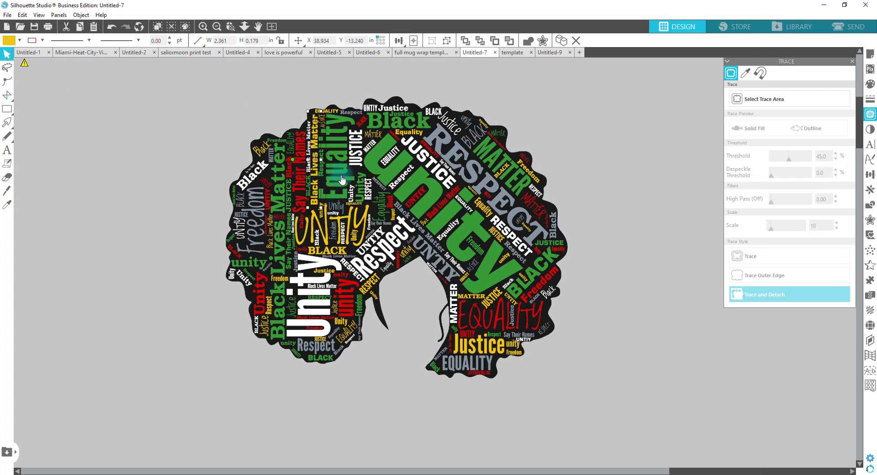
Fill the large vertical word "Equality" with the bright red sampled from "Say Their Names"
{"action": "left_click", "coordinate": [21, 42]}
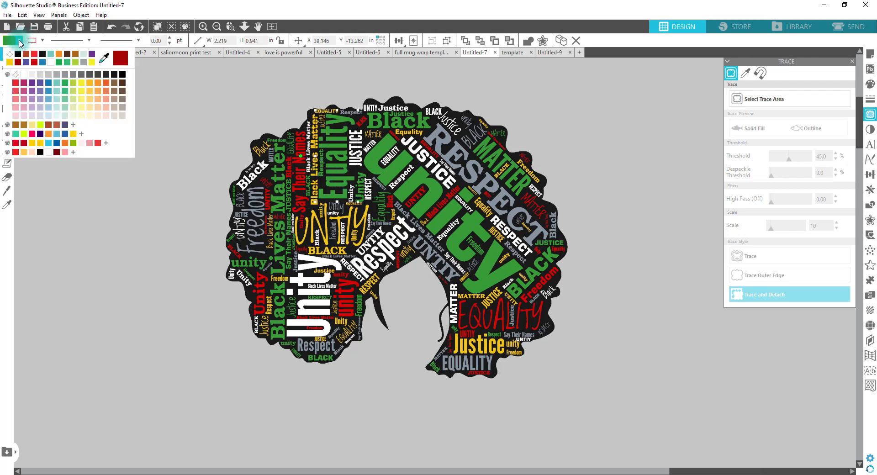
{"action": "left_click", "coordinate": [105, 60]}
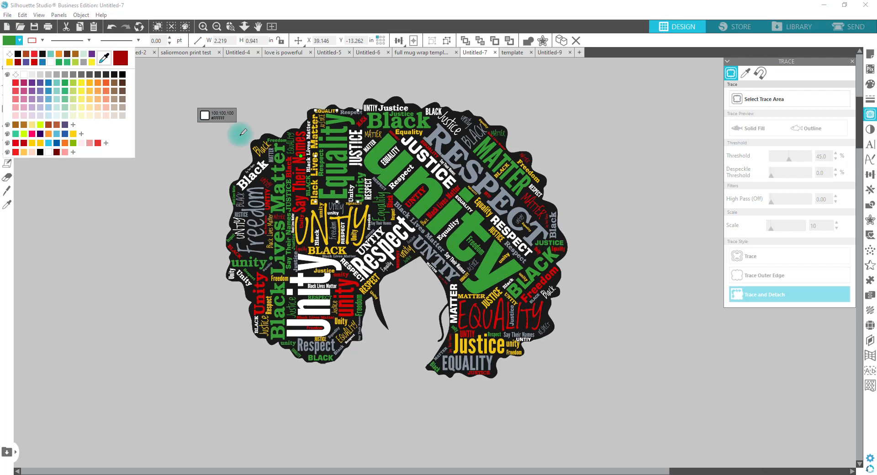
{"action": "left_click", "coordinate": [297, 163]}
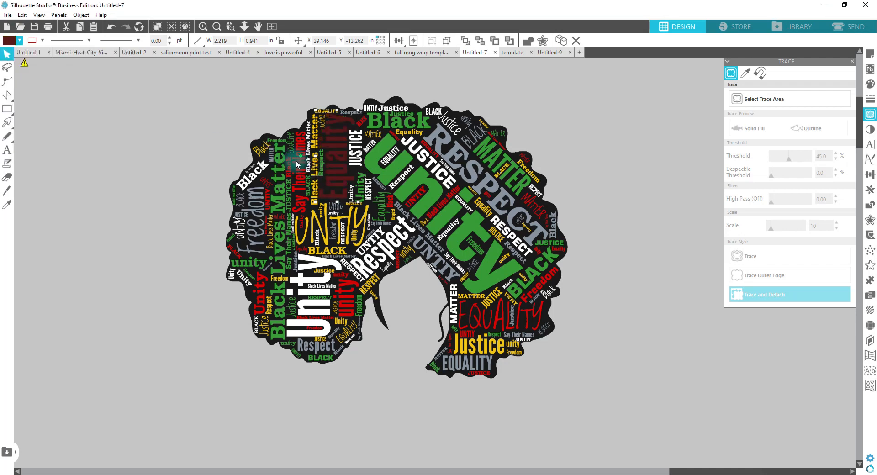
{"action": "left_click", "coordinate": [20, 40]}
{"action": "left_click", "coordinate": [104, 58]}
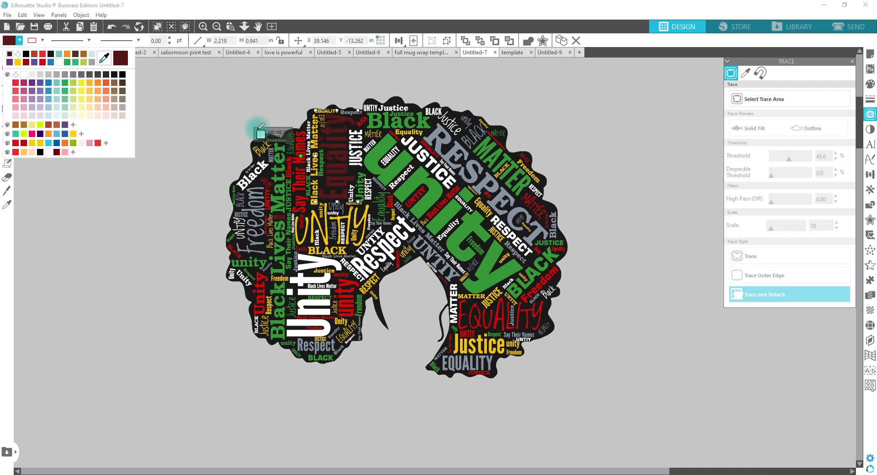
{"action": "left_click", "coordinate": [301, 158]}
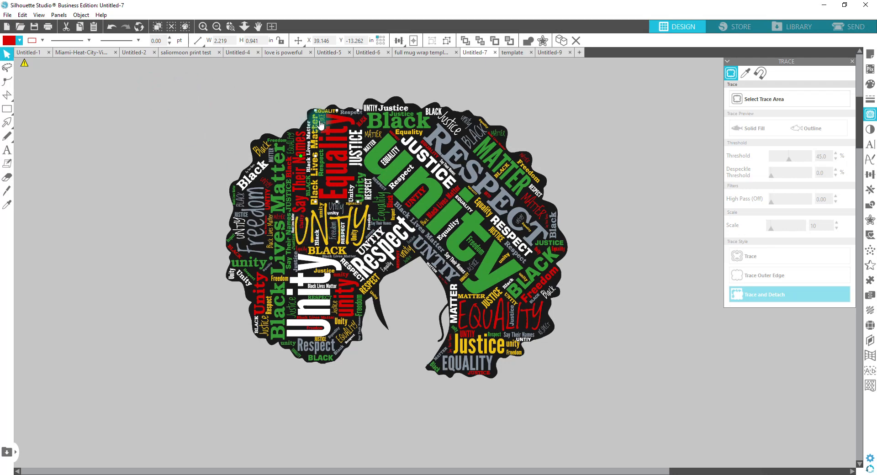
Group all the pieces of the recolored word cloud and move the group further up above the silhouettes
{"action": "left_click_drag", "start_coordinate": [213, 85], "coordinate": [594, 398]}
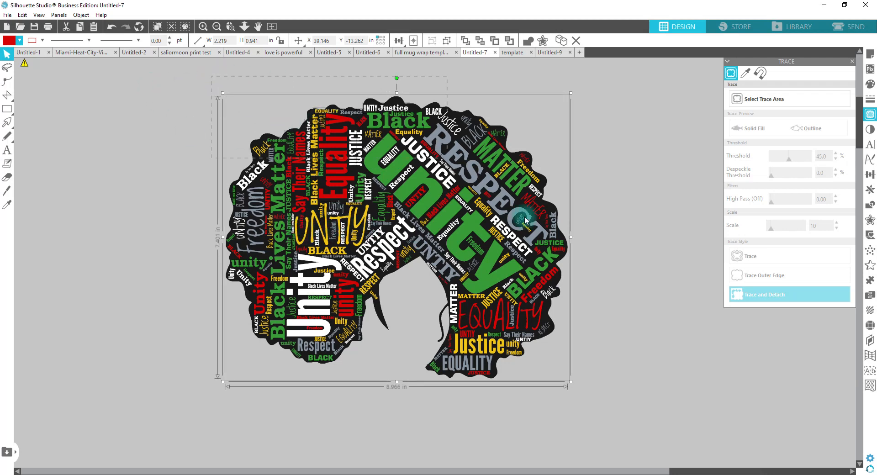
{"action": "right_click", "coordinate": [472, 246]}
{"action": "left_click", "coordinate": [496, 362]}
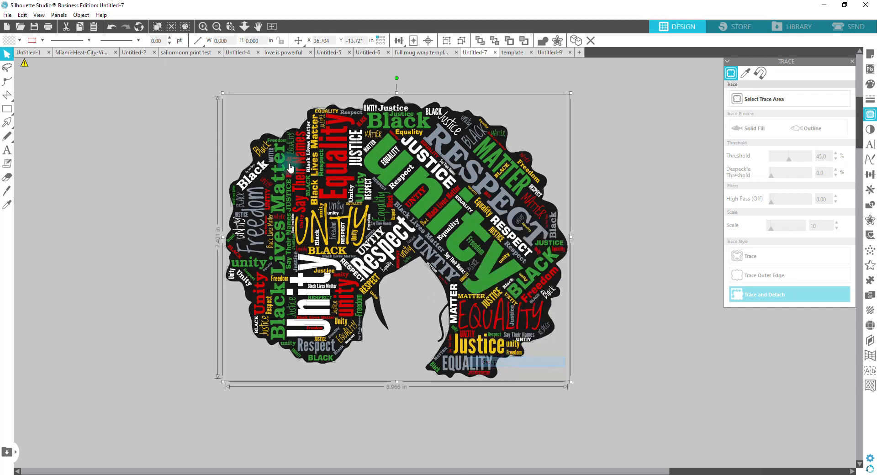
{"action": "left_click", "coordinate": [241, 27]}
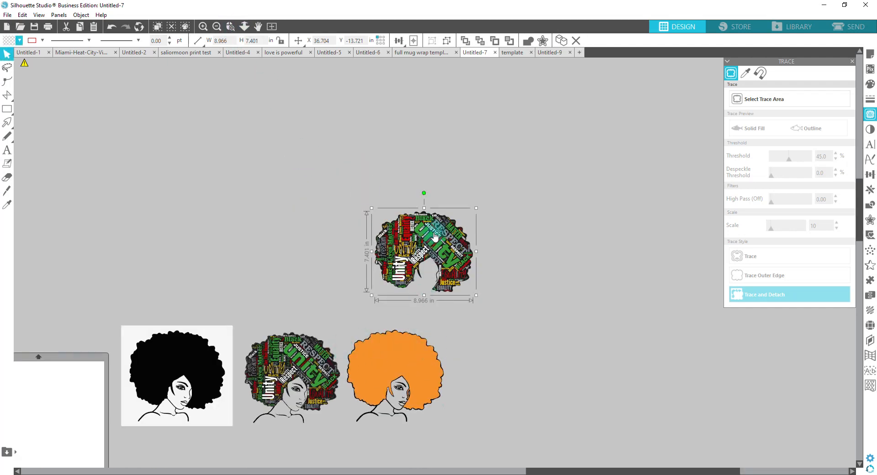
{"action": "left_click_drag", "start_coordinate": [434, 236], "coordinate": [412, 207]}
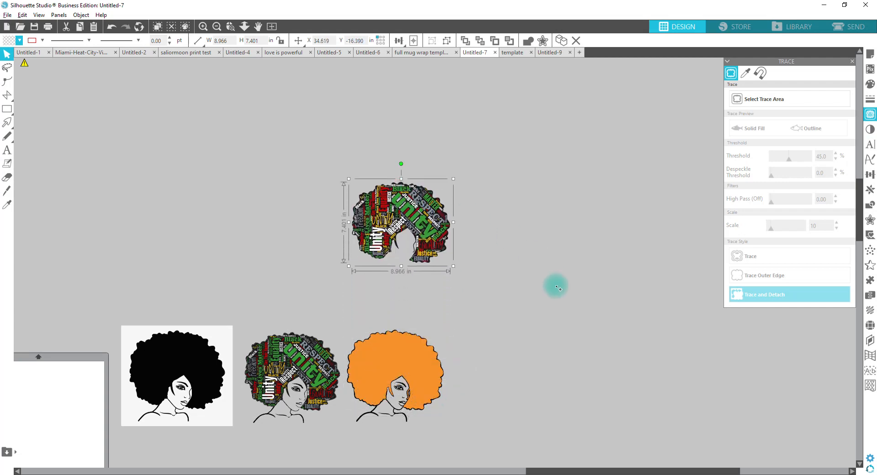
{"action": "left_click", "coordinate": [509, 264]}
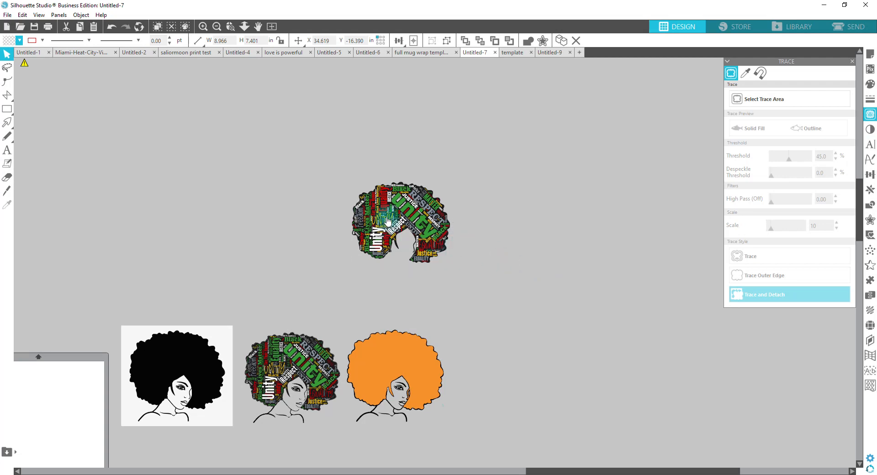
Place a copy of the grouped word cloud up and to the right of the orange afro silhouette and ungroup the copy
{"action": "left_click_drag", "start_coordinate": [387, 222], "coordinate": [524, 304]}
{"action": "key", "text": "z"}
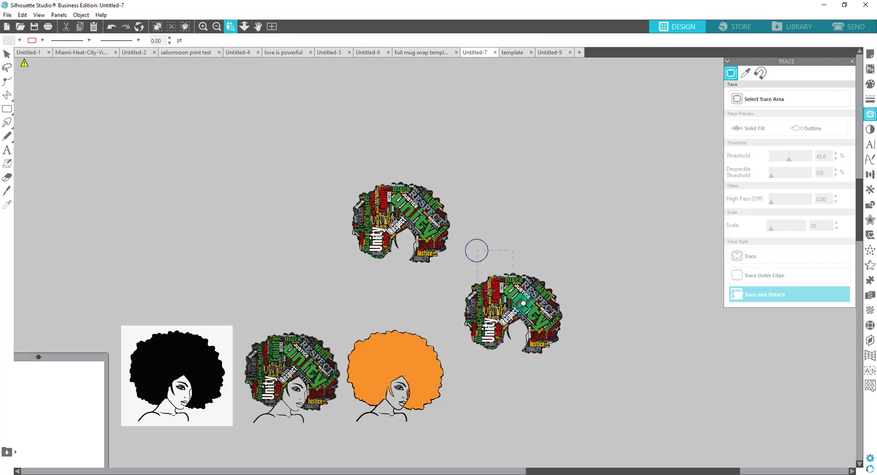
{"action": "left_click", "coordinate": [513, 302]}
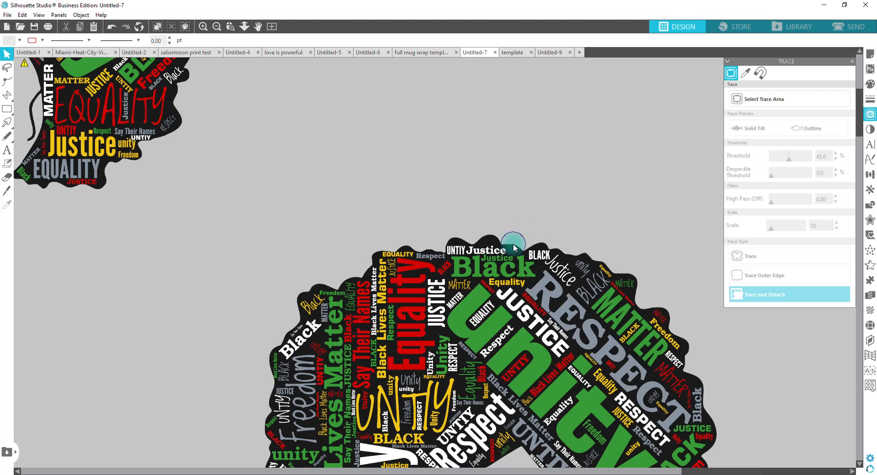
{"action": "left_click_drag", "start_coordinate": [514, 245], "coordinate": [515, 241]}
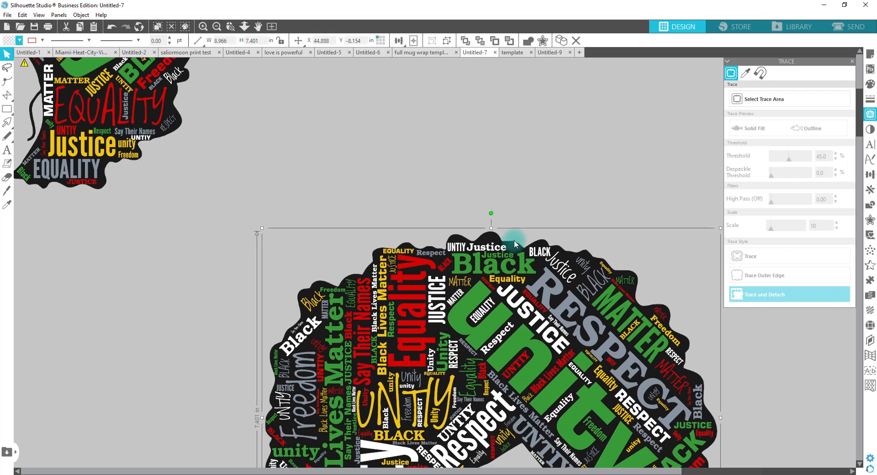
{"action": "right_click", "coordinate": [514, 240]}
{"action": "left_click", "coordinate": [548, 382]}
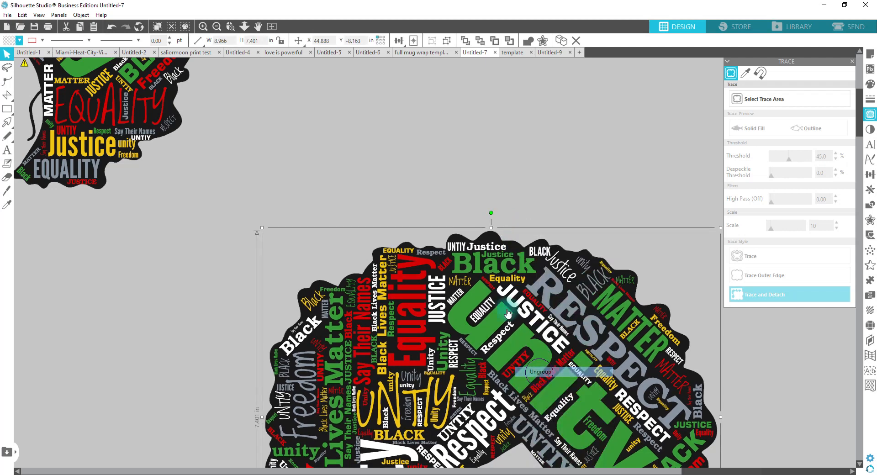
{"action": "left_click", "coordinate": [490, 173]}
Try filling the copied cloud's black afro shape with dark brown, undo the fill, and inspect the shape's edit points
{"action": "left_click", "coordinate": [520, 244]}
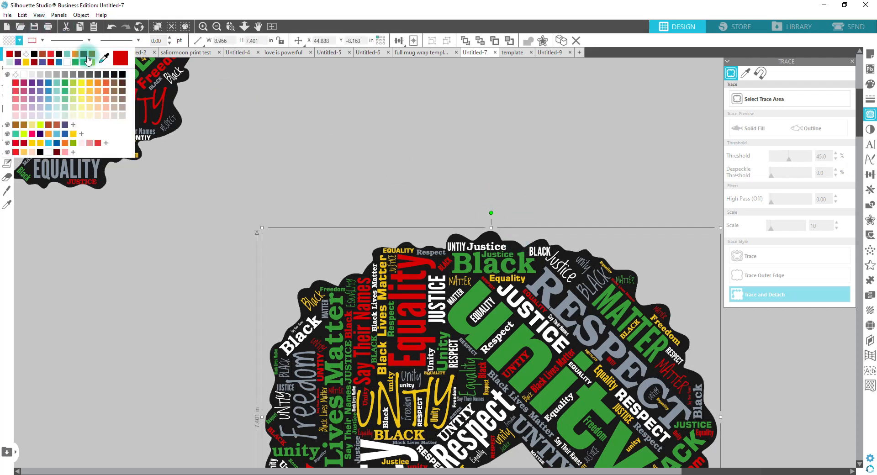
{"action": "left_click", "coordinate": [84, 53]}
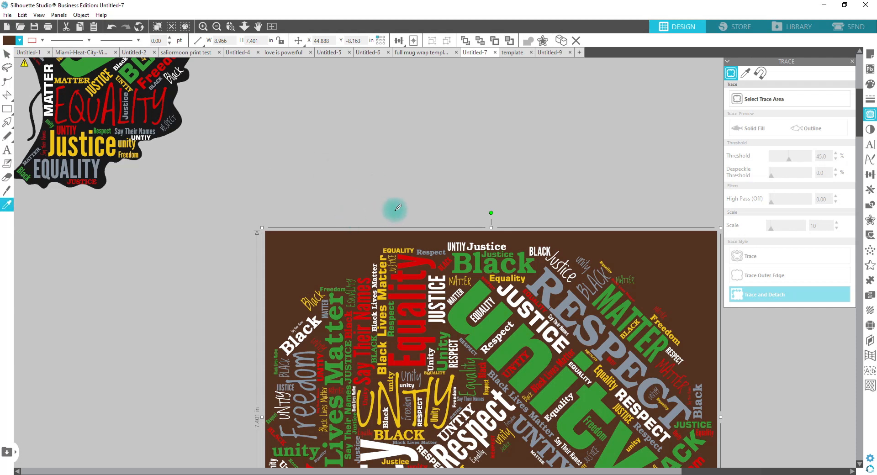
{"action": "key", "text": "ctrl+z"}
{"action": "key", "text": "Escape"}
{"action": "double_click", "coordinate": [408, 245]}
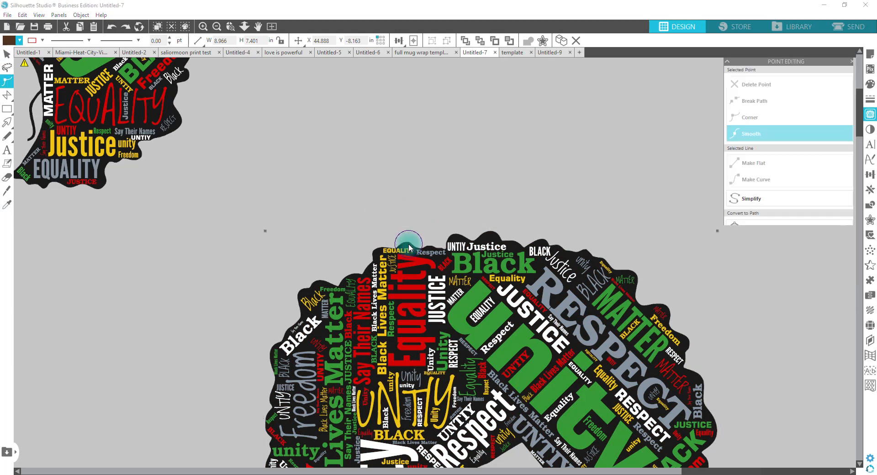
Select a trace area of about 11.15 by 9.44 in around the ungrouped copy of the word cloud
{"action": "left_click", "coordinate": [245, 26]}
{"action": "left_click_drag", "start_coordinate": [310, 261], "coordinate": [312, 177]}
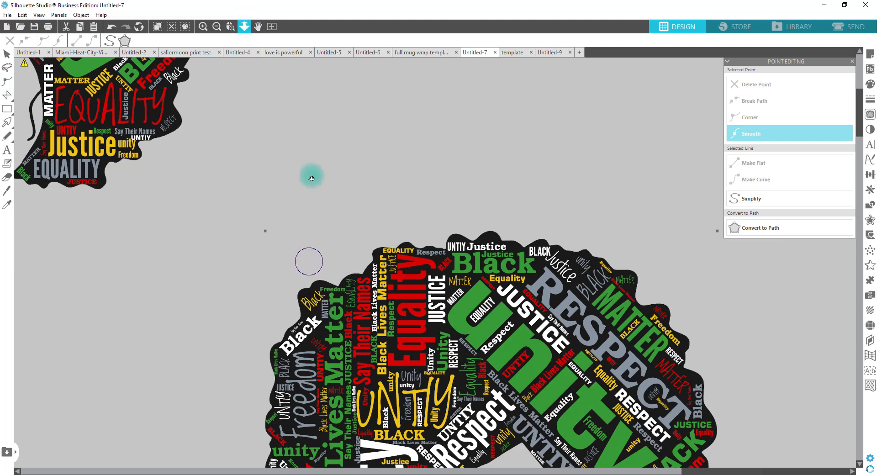
{"action": "left_click", "coordinate": [574, 403]}
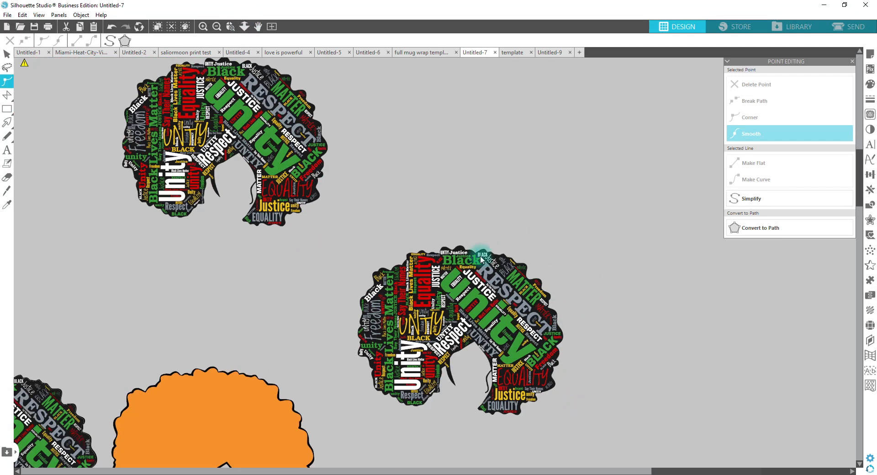
{"action": "left_click", "coordinate": [871, 115]}
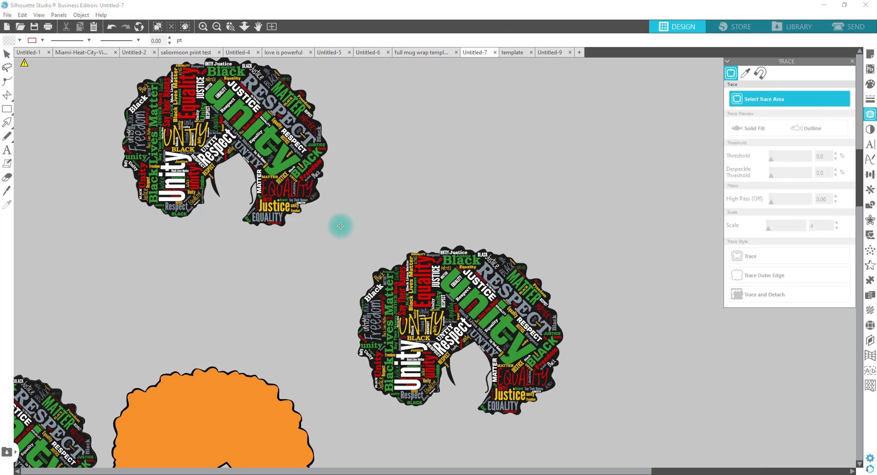
{"action": "mouse_move", "coordinate": [338, 224]}
{"action": "left_mouse_down"}
{"action": "mouse_move", "coordinate": [576, 358]}
{"action": "mouse_move", "coordinate": [592, 439]}
{"action": "left_mouse_up"}
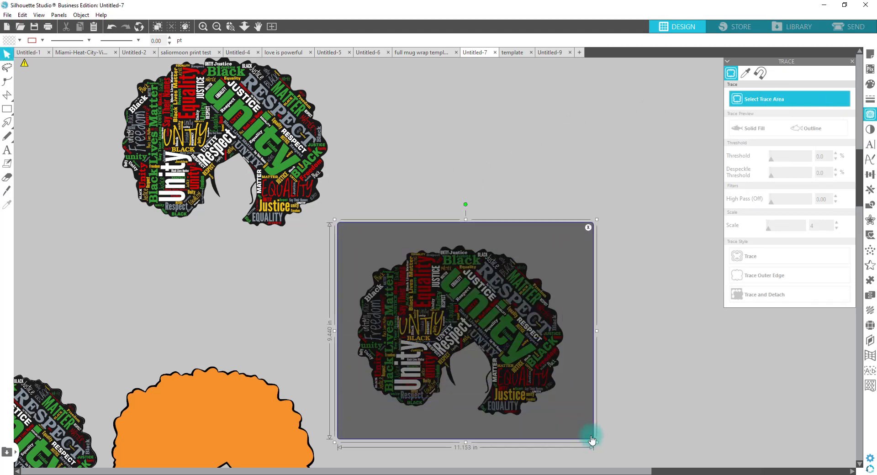
{"action": "left_click", "coordinate": [541, 362]}
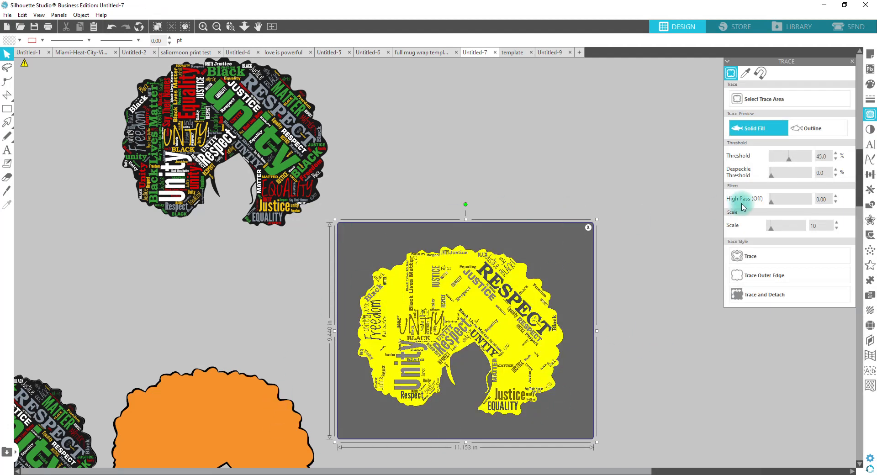
Trace the outer edge of the word cloud copy at a 66% threshold and move its black afro shape away to the right
{"action": "left_click_drag", "start_coordinate": [788, 160], "coordinate": [798, 162]}
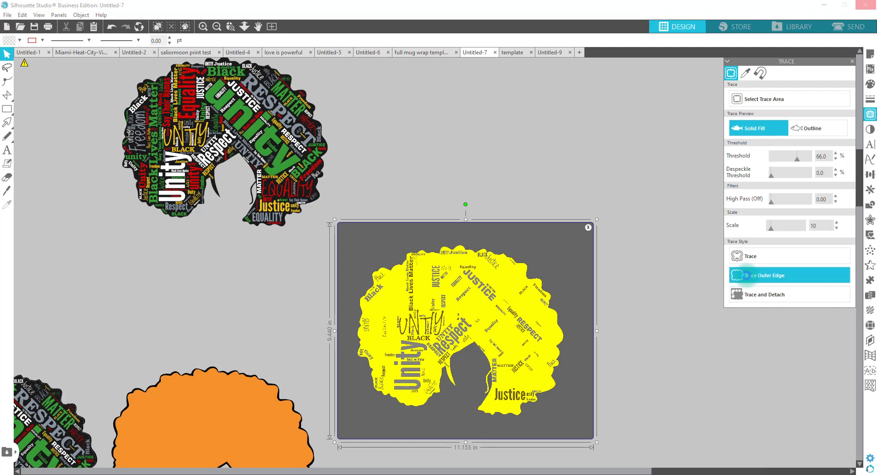
{"action": "left_click", "coordinate": [737, 275]}
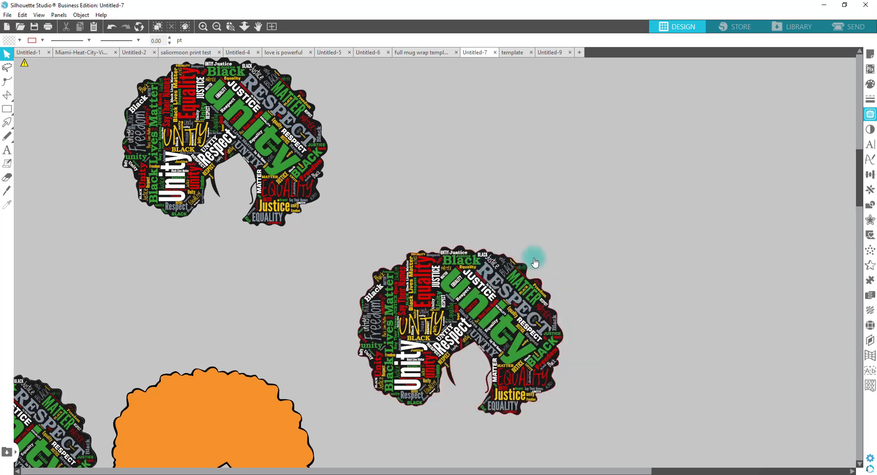
{"action": "mouse_move", "coordinate": [529, 265]}
{"action": "left_mouse_down"}
{"action": "mouse_move", "coordinate": [595, 233]}
{"action": "mouse_move", "coordinate": [822, 237]}
{"action": "mouse_move", "coordinate": [859, 226]}
{"action": "left_mouse_up"}
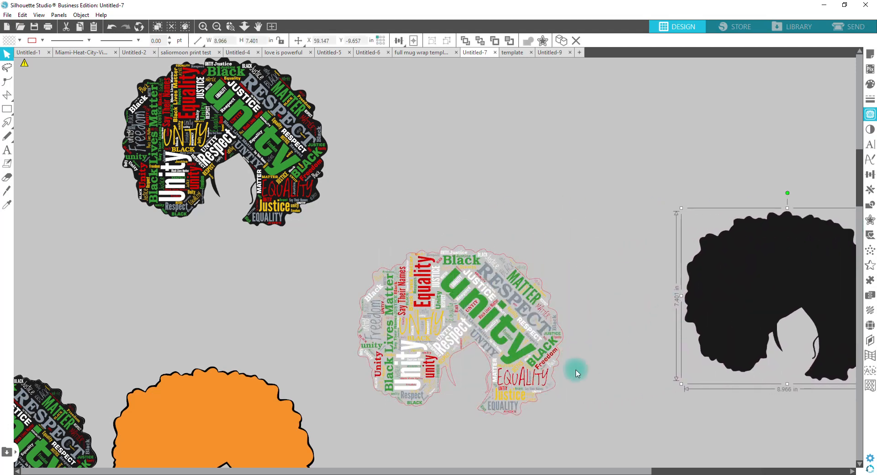
Fill the traced afro outline with dark brown and send it behind the words
{"action": "left_click", "coordinate": [454, 389]}
{"action": "left_click", "coordinate": [19, 40]}
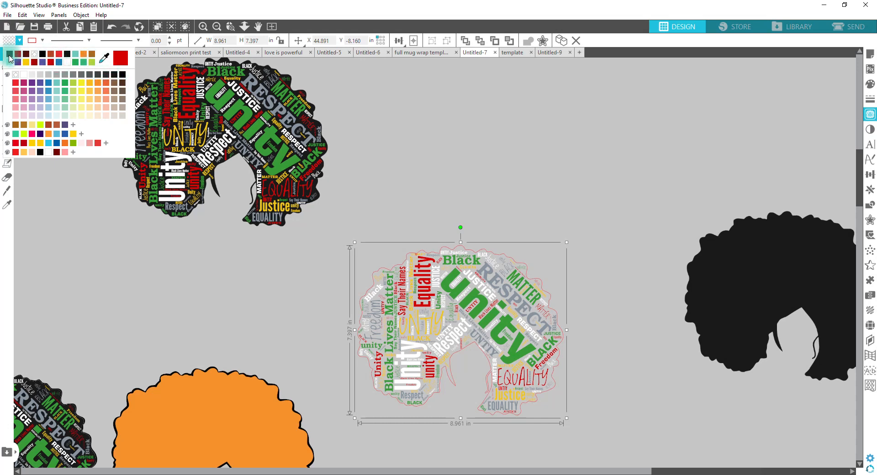
{"action": "left_click", "coordinate": [17, 54]}
{"action": "right_click", "coordinate": [379, 274]}
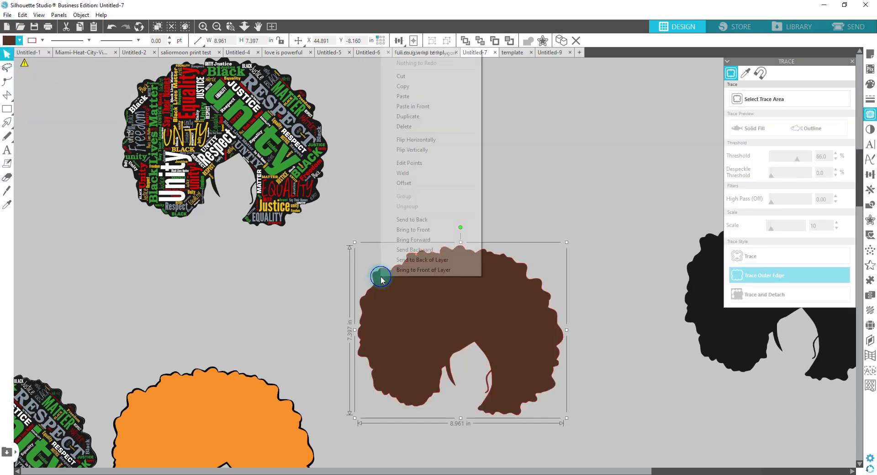
{"action": "left_click", "coordinate": [413, 219]}
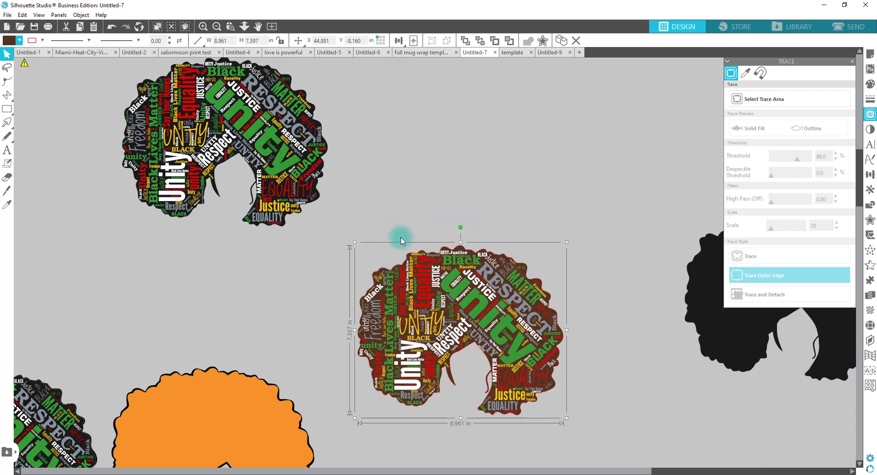
Make the outlines of all pieces of the brown word cloud transparent and group the pieces
{"action": "left_click_drag", "start_coordinate": [484, 258], "coordinate": [353, 225]}
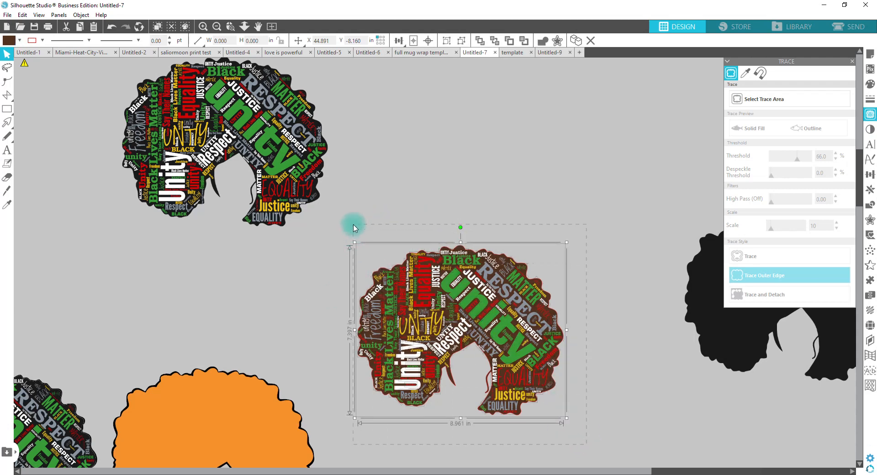
{"action": "left_click", "coordinate": [42, 41]}
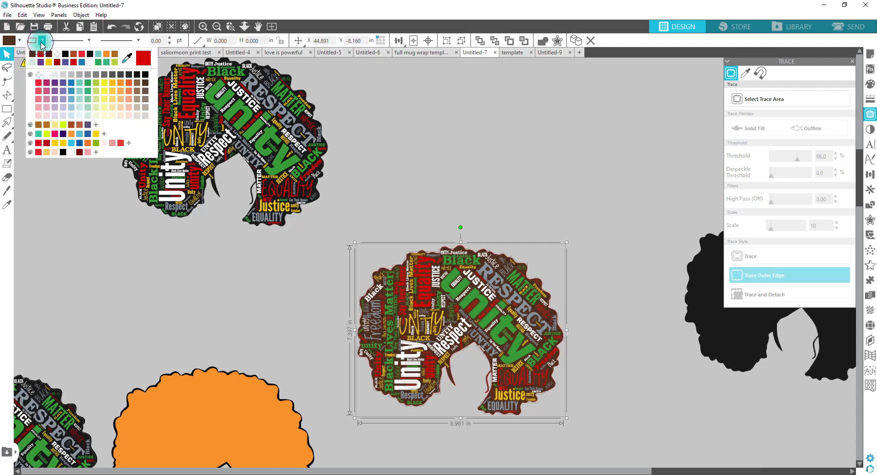
{"action": "left_click", "coordinate": [41, 77]}
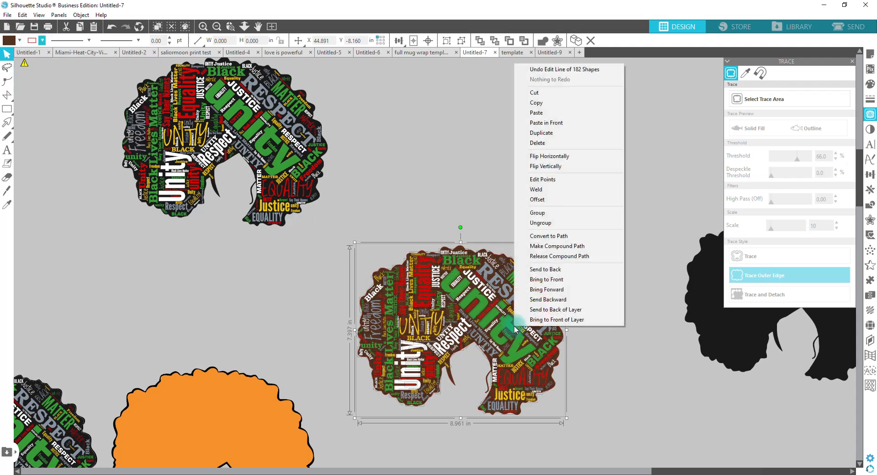
{"action": "right_click", "coordinate": [513, 328]}
{"action": "left_click", "coordinate": [546, 214]}
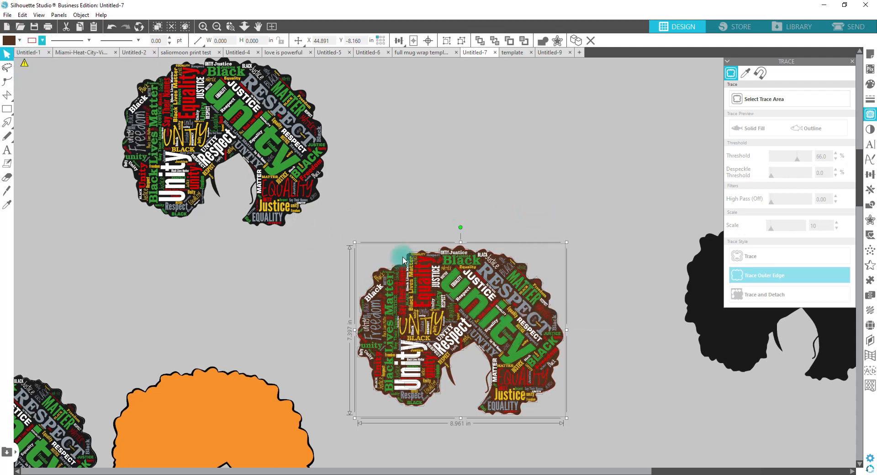
Move the orange afro off its silhouette and fit the brown word cloud in its place, scaled to about 7.32 in high
{"action": "scroll", "coordinate": [330, 324], "scroll_direction": "down", "scroll_amount": 3}
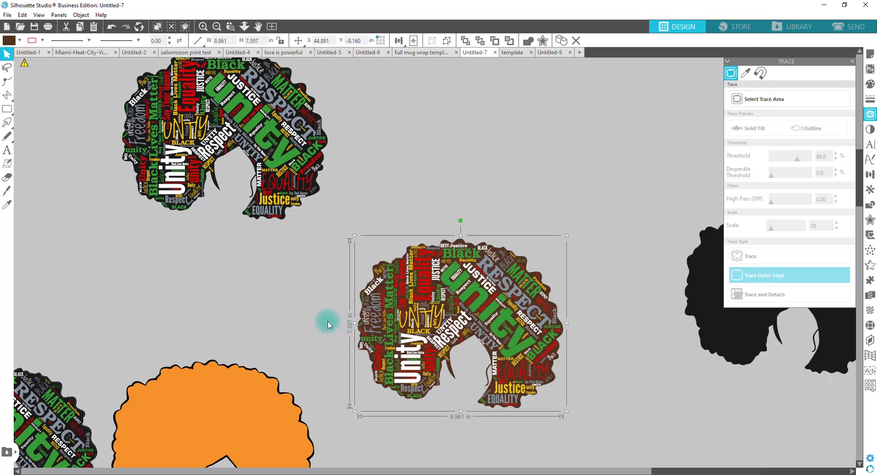
{"action": "left_click_drag", "start_coordinate": [446, 206], "coordinate": [235, 241]}
{"action": "left_click", "coordinate": [172, 386]}
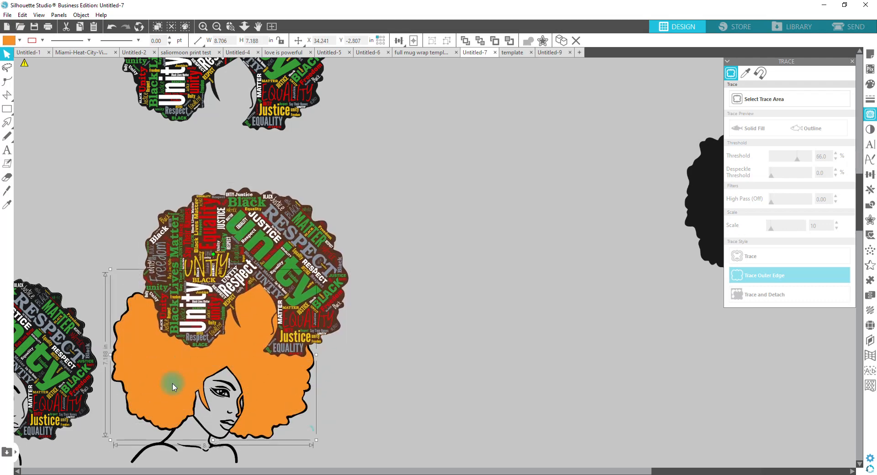
{"action": "left_click_drag", "start_coordinate": [173, 386], "coordinate": [522, 316]}
{"action": "left_click_drag", "start_coordinate": [268, 239], "coordinate": [235, 320]}
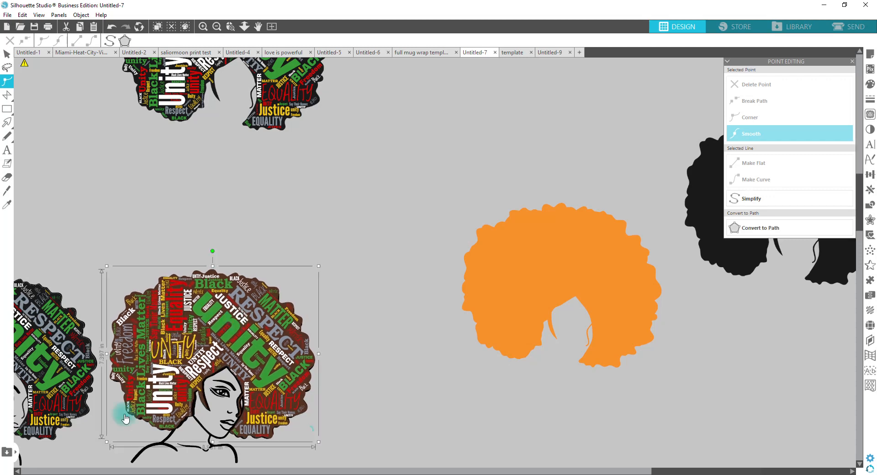
{"action": "left_click_drag", "start_coordinate": [107, 444], "coordinate": [113, 444]}
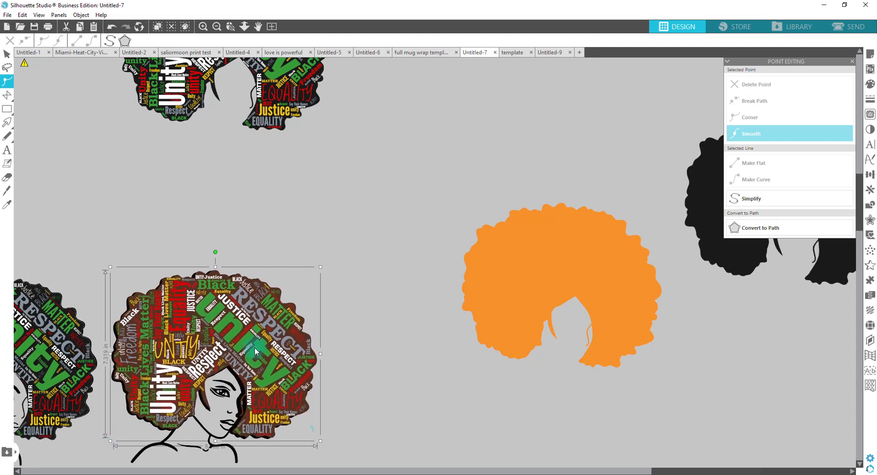
{"action": "left_click_drag", "start_coordinate": [255, 351], "coordinate": [252, 352]}
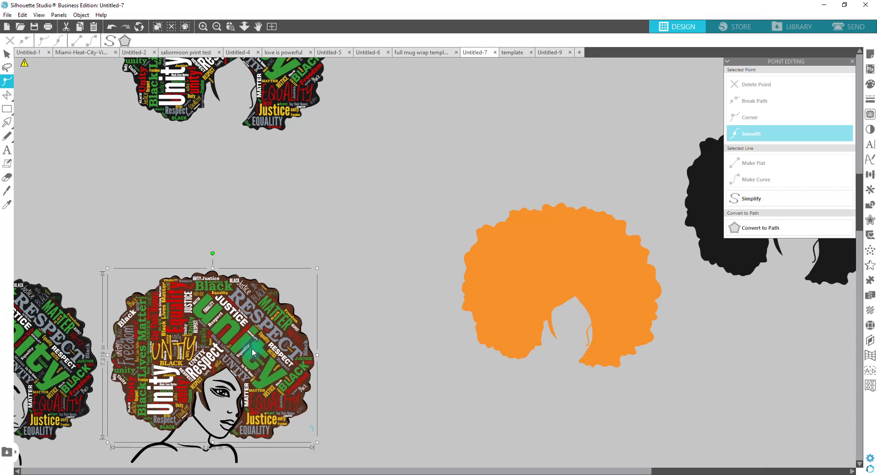
{"action": "left_click", "coordinate": [464, 251]}
{"action": "left_click", "coordinate": [513, 275]}
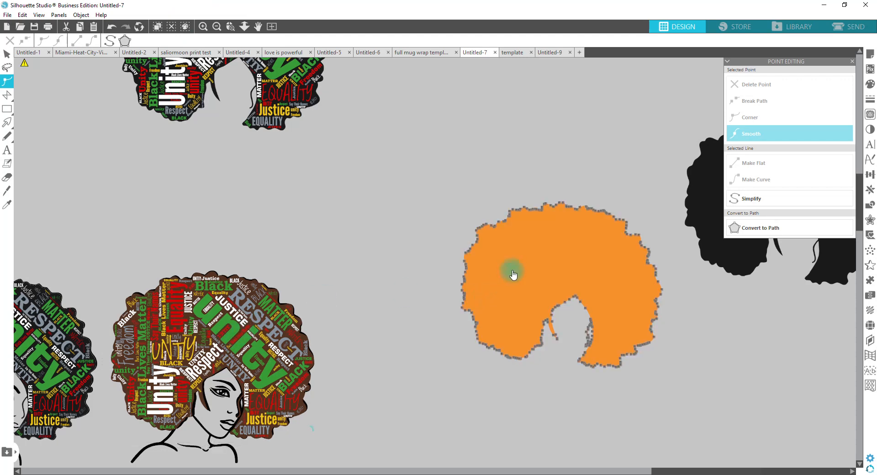
{"action": "left_click", "coordinate": [212, 326]}
{"action": "left_click", "coordinate": [510, 258]}
{"action": "left_click", "coordinate": [386, 220]}
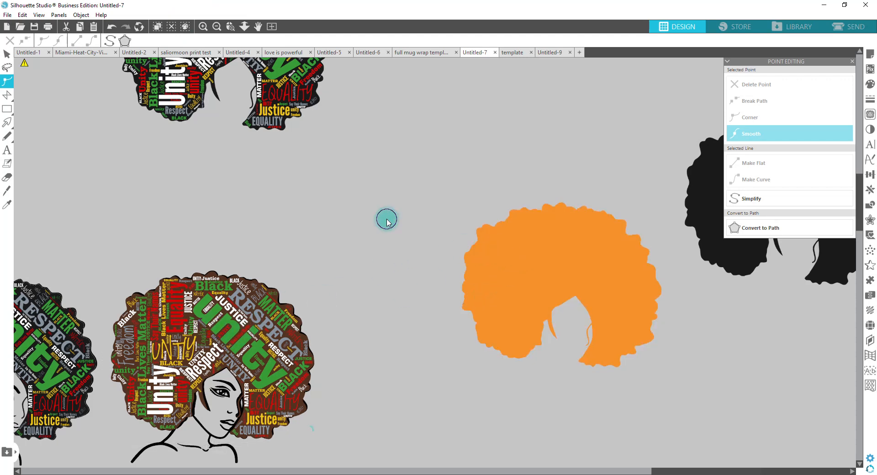
Match the brown word cloud to the orange afro's height of 7.188 in with proportions locked and realign it on the silhouette
{"action": "left_click", "coordinate": [535, 274]}
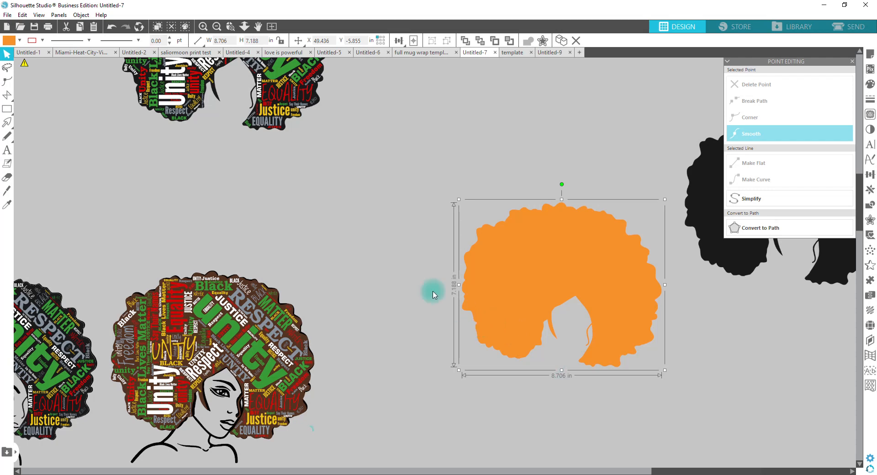
{"action": "left_click", "coordinate": [207, 318]}
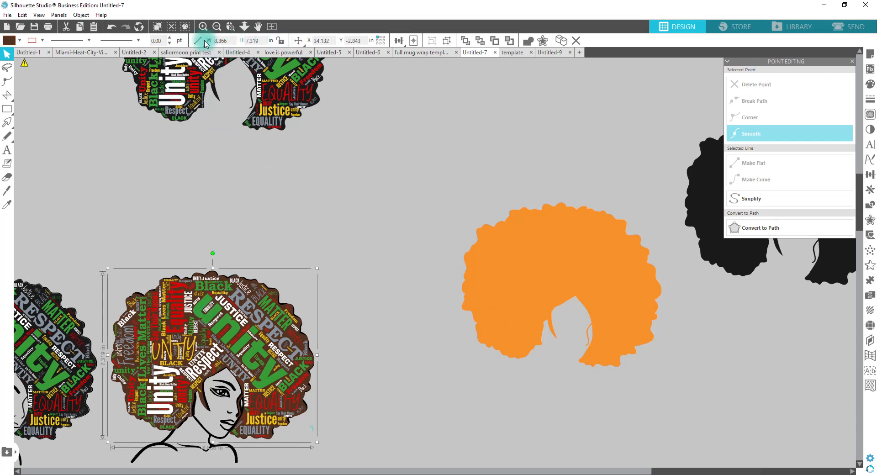
{"action": "left_click", "coordinate": [534, 274]}
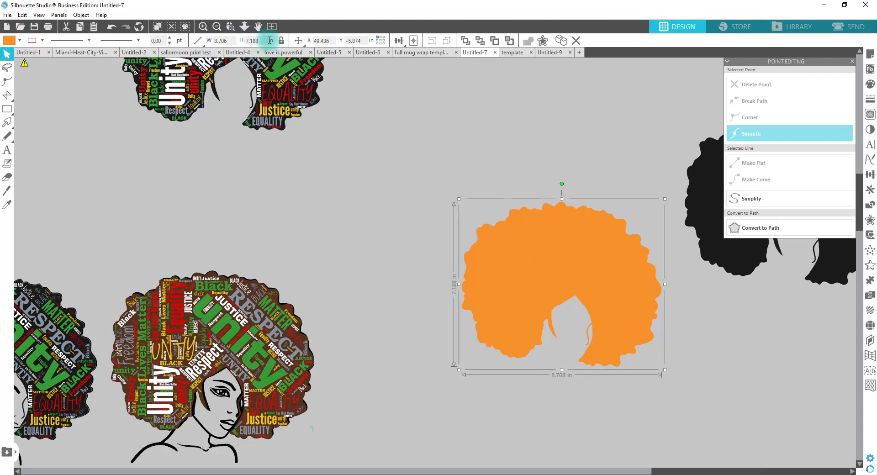
{"action": "left_click", "coordinate": [194, 309]}
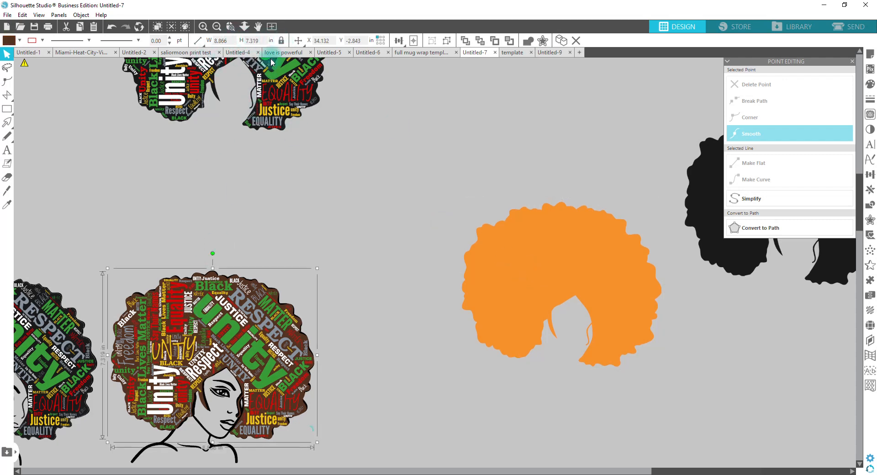
{"action": "left_click", "coordinate": [253, 41]}
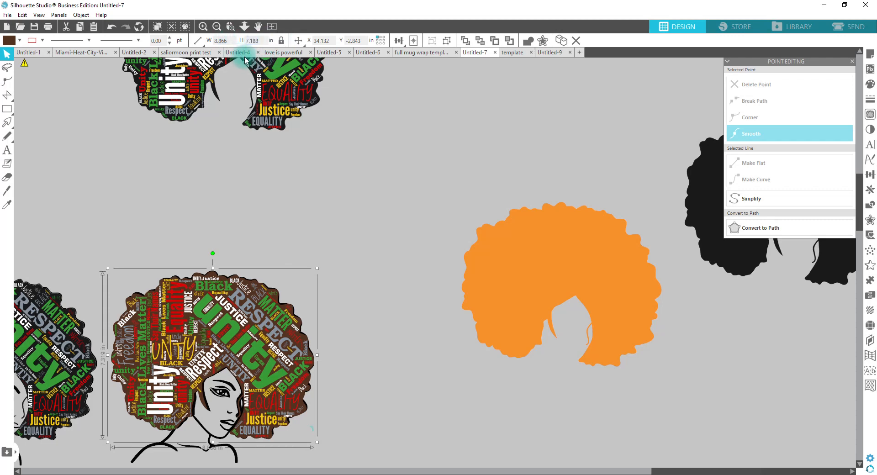
{"action": "type", "text": "7.188"}
{"action": "key", "text": "Return"}
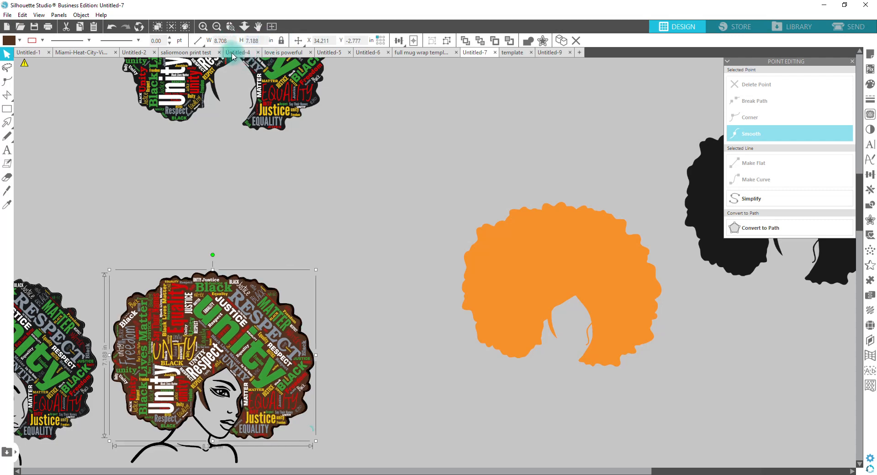
{"action": "left_click", "coordinate": [520, 286]}
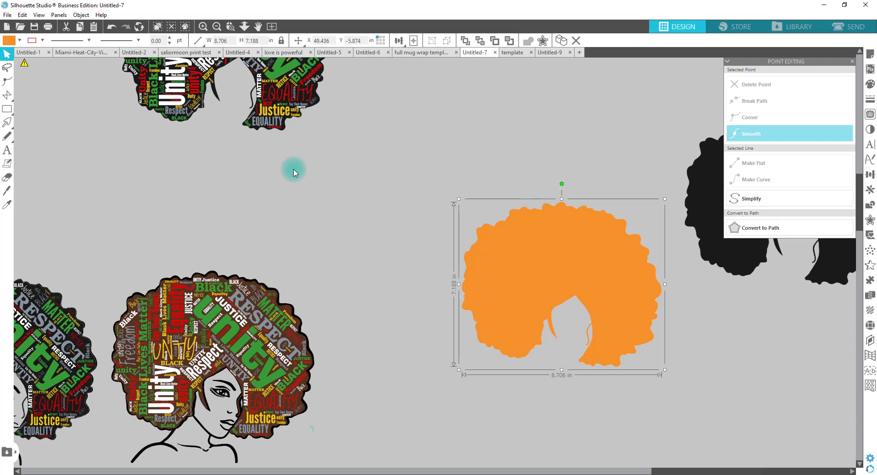
{"action": "left_click_drag", "start_coordinate": [195, 358], "coordinate": [196, 355]}
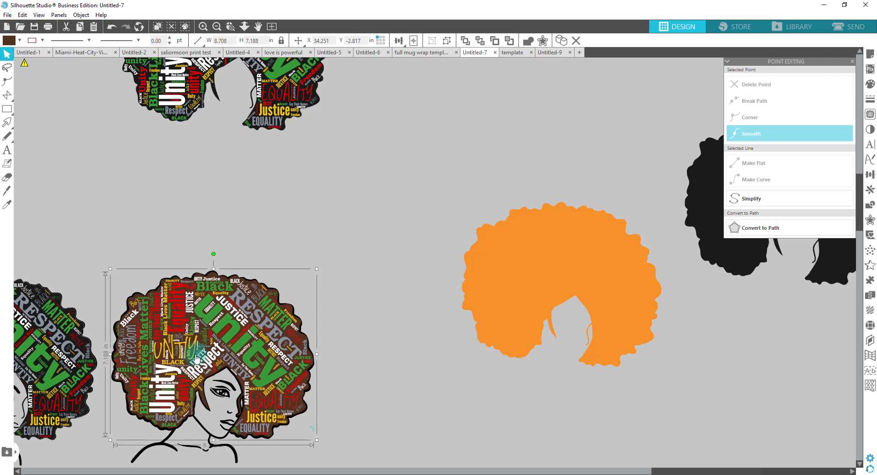
Set the height of the black-backed word cloud above the silhouette to 7.188 in
{"action": "left_click", "coordinate": [204, 83]}
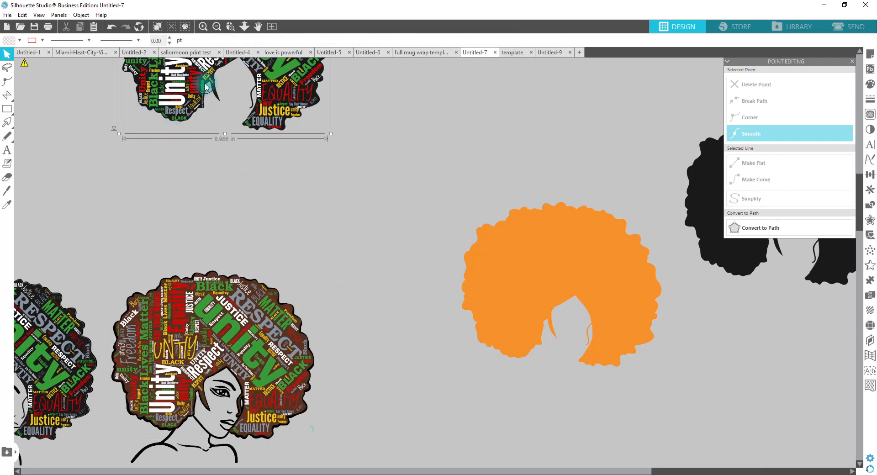
{"action": "left_click", "coordinate": [252, 40]}
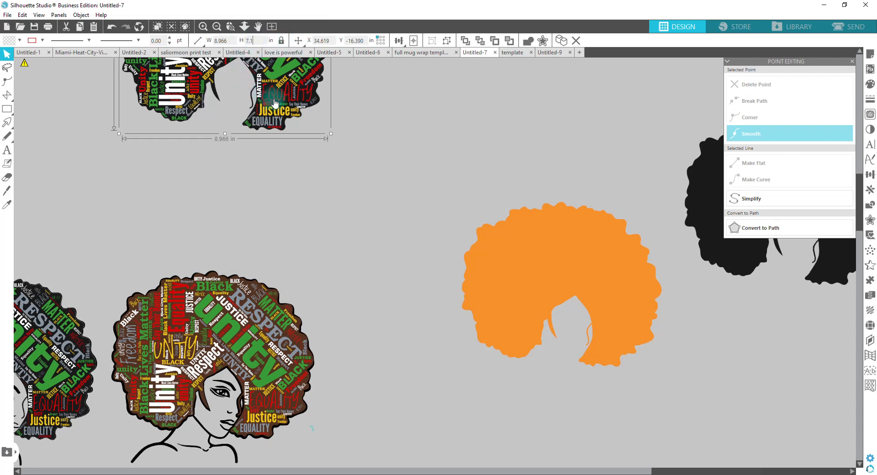
{"action": "key", "text": "Return"}
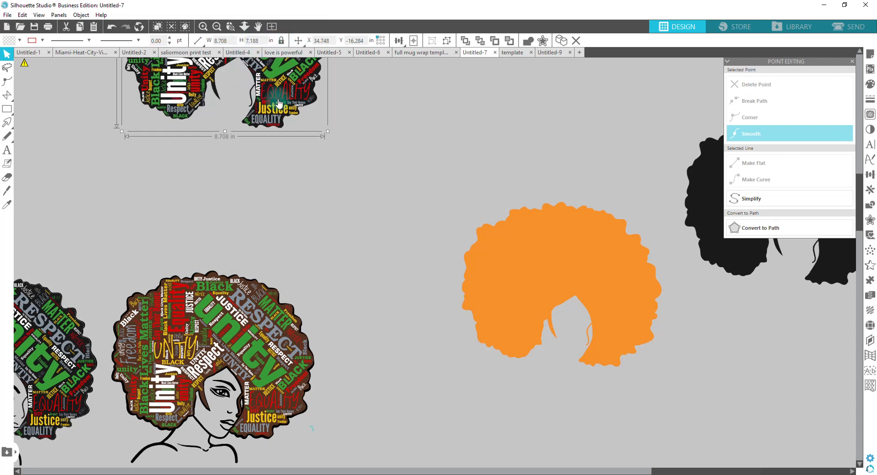
Replace the brown word cloud on the silhouette with the black-backed one and check the alignment along the top edge
{"action": "left_click_drag", "start_coordinate": [211, 322], "coordinate": [470, 111]}
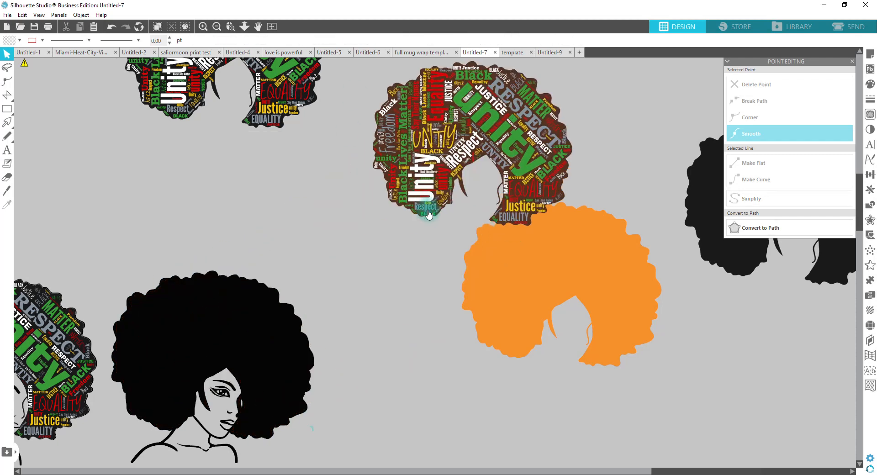
{"action": "left_click_drag", "start_coordinate": [248, 96], "coordinate": [243, 392]}
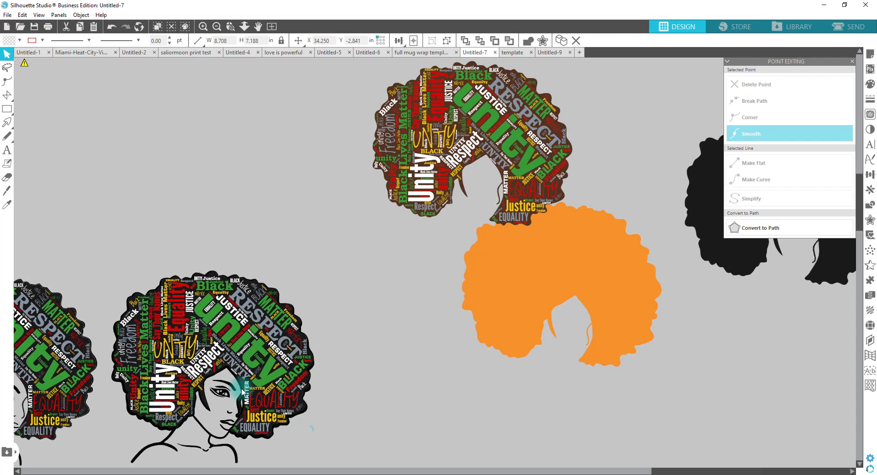
{"action": "left_click_drag", "start_coordinate": [242, 390], "coordinate": [242, 391]}
{"action": "key", "text": "z"}
{"action": "left_click_drag", "start_coordinate": [189, 267], "coordinate": [246, 313]}
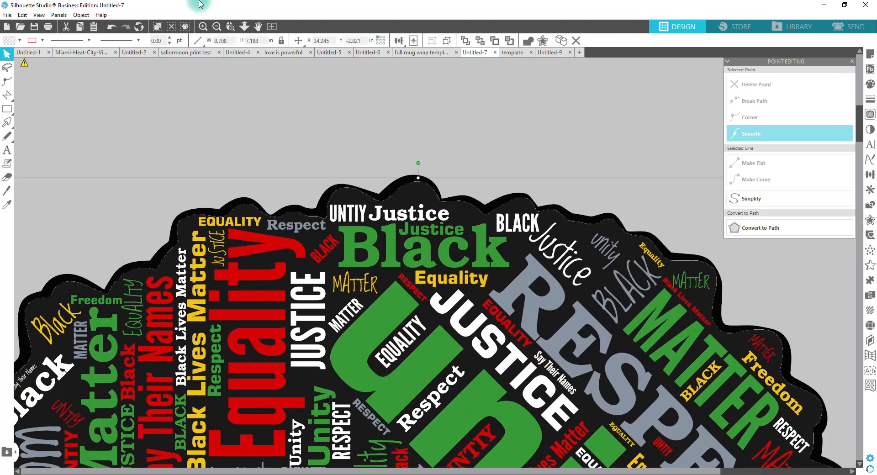
{"action": "left_click", "coordinate": [245, 26]}
{"action": "left_click_drag", "start_coordinate": [262, 245], "coordinate": [246, 73]}
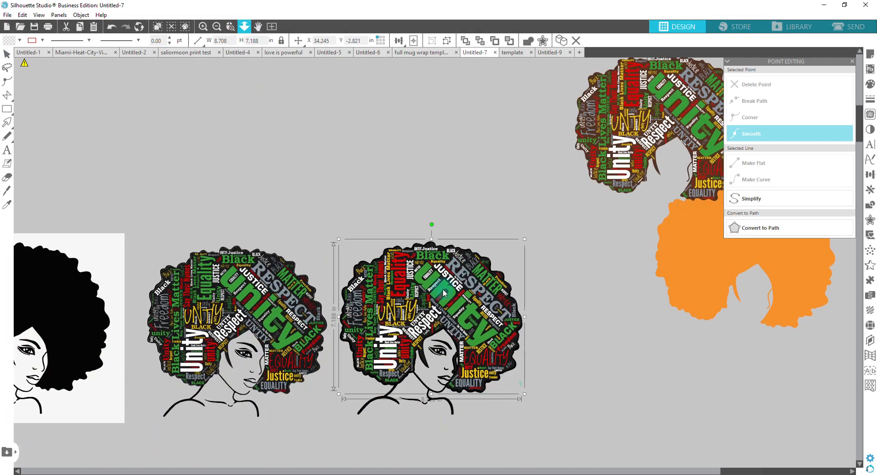
Move the black-backed word cloud above the black afro silhouette and ungroup it, keeping only its words selected
{"action": "left_click_drag", "start_coordinate": [455, 293], "coordinate": [371, 113]}
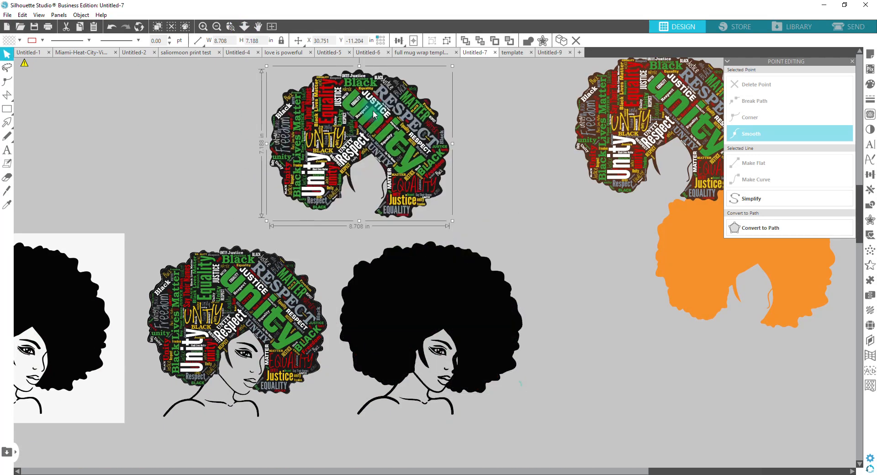
{"action": "right_click", "coordinate": [388, 121]}
{"action": "left_click", "coordinate": [421, 269]}
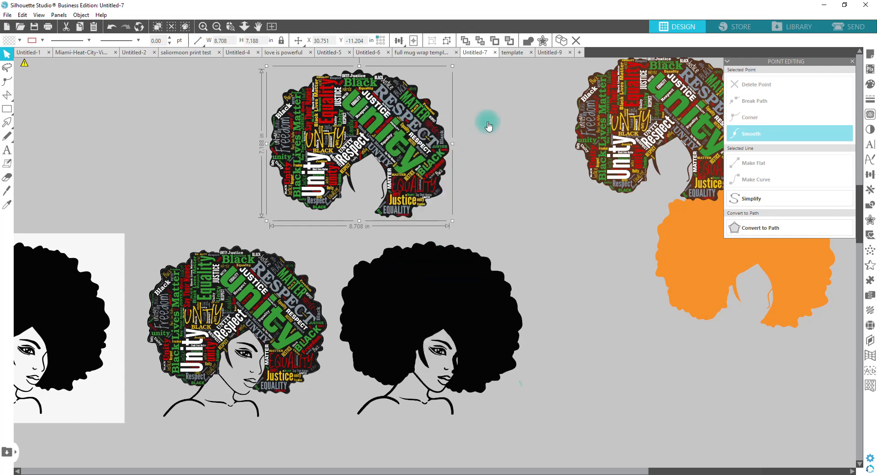
{"action": "left_click", "coordinate": [446, 209]}
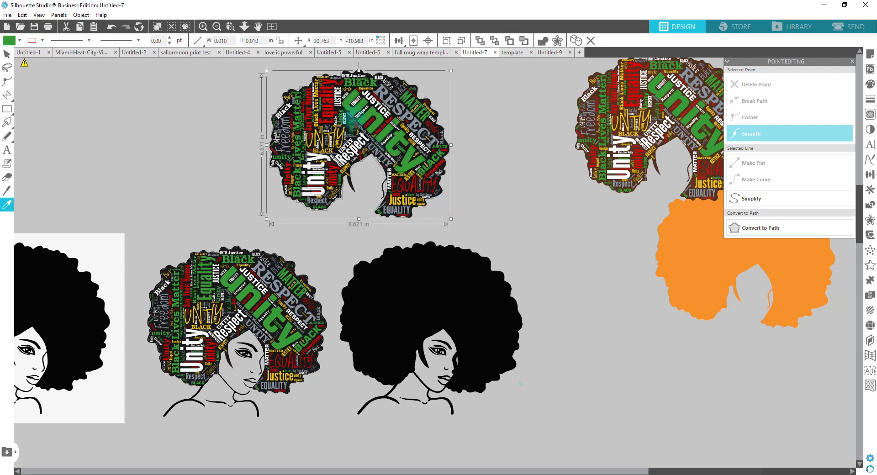
Place the selected words over the black afro silhouette, leaving their black backing behind, and check the fit around the hair and face up close
{"action": "left_click_drag", "start_coordinate": [358, 117], "coordinate": [431, 289]}
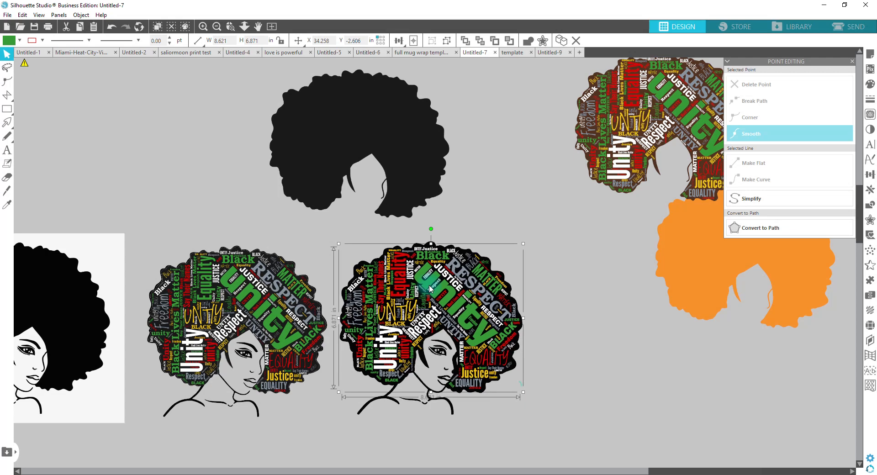
{"action": "left_click", "coordinate": [472, 206]}
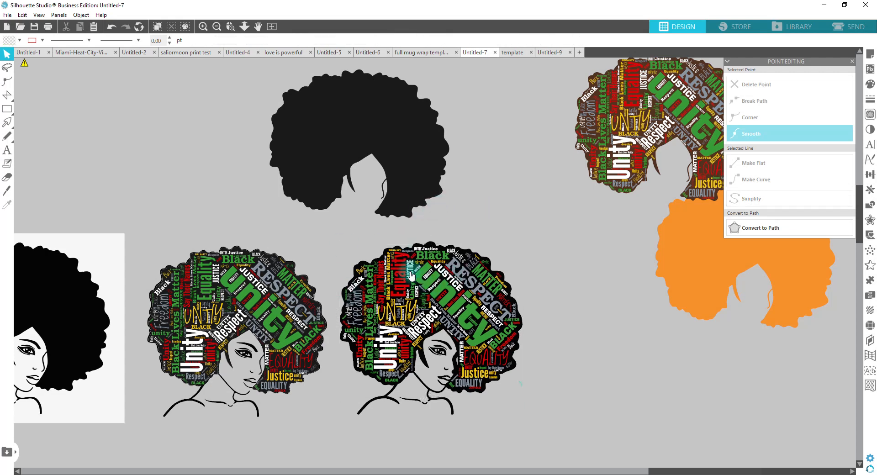
{"action": "left_click_drag", "start_coordinate": [352, 247], "coordinate": [564, 363]}
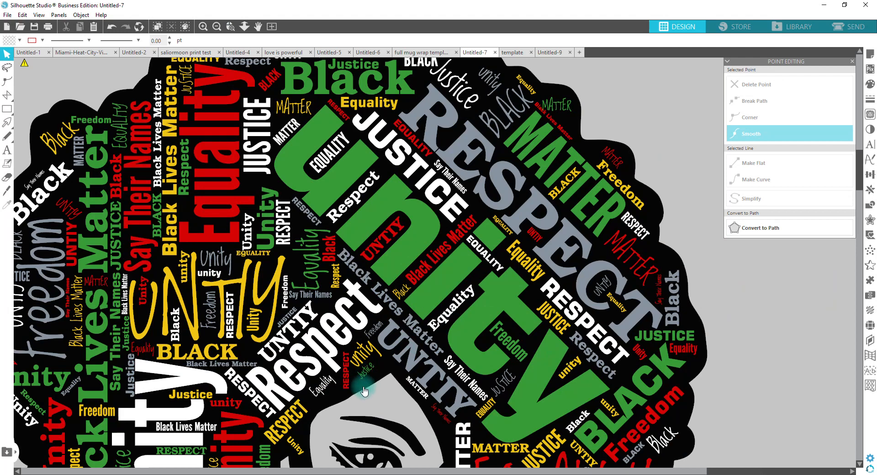
{"action": "scroll", "coordinate": [356, 380], "scroll_direction": "down", "scroll_amount": 5}
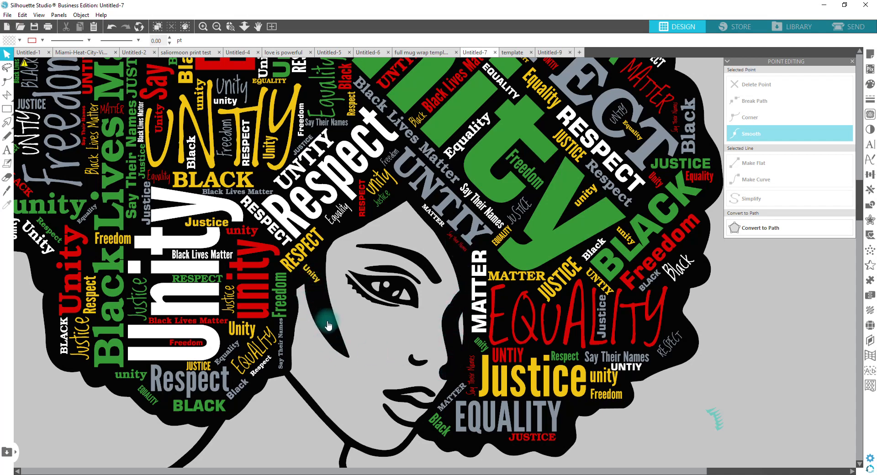
{"action": "left_click_drag", "start_coordinate": [271, 110], "coordinate": [273, 75]}
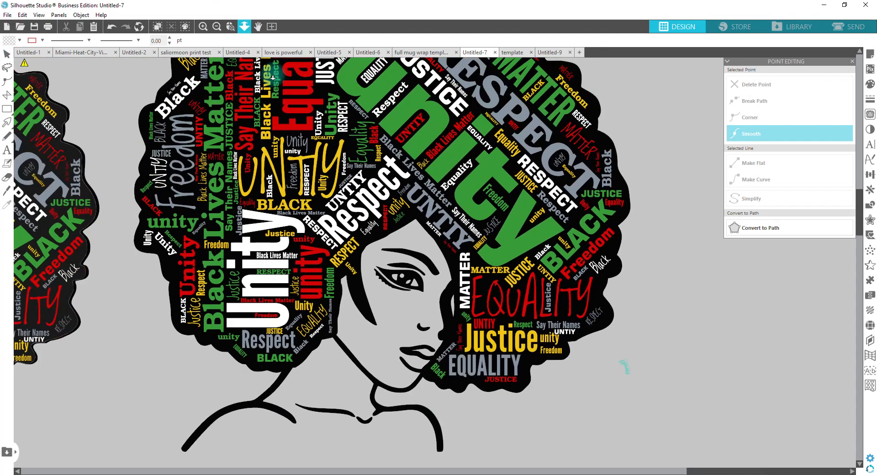
{"action": "left_click", "coordinate": [273, 75]}
Switch to the template document with the custom word art title and close the Point Editing options to show the full design
{"action": "left_click", "coordinate": [511, 52]}
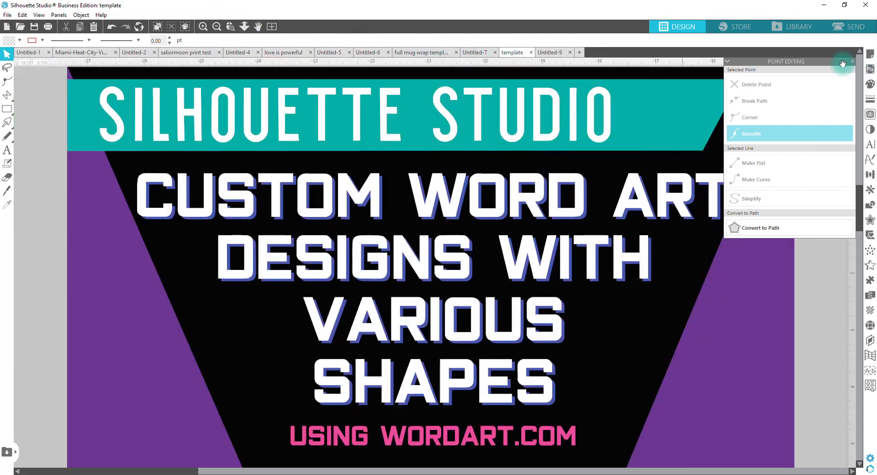
{"action": "left_click", "coordinate": [853, 60]}
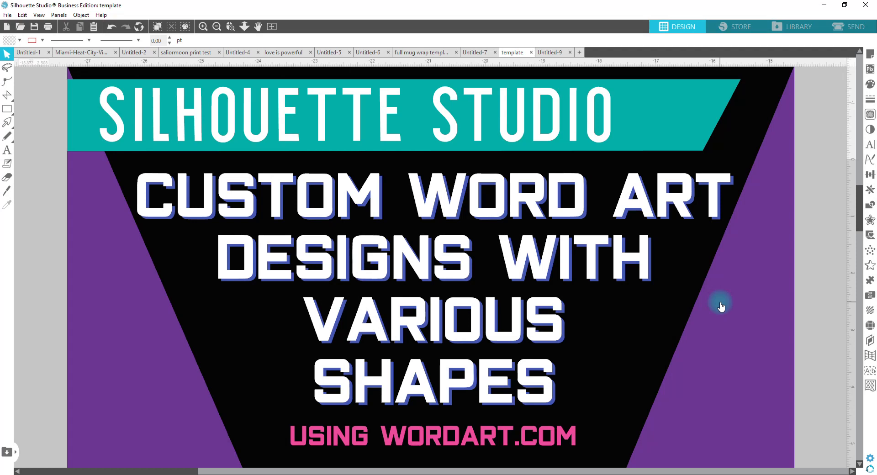
{"action": "left_click", "coordinate": [848, 471]}
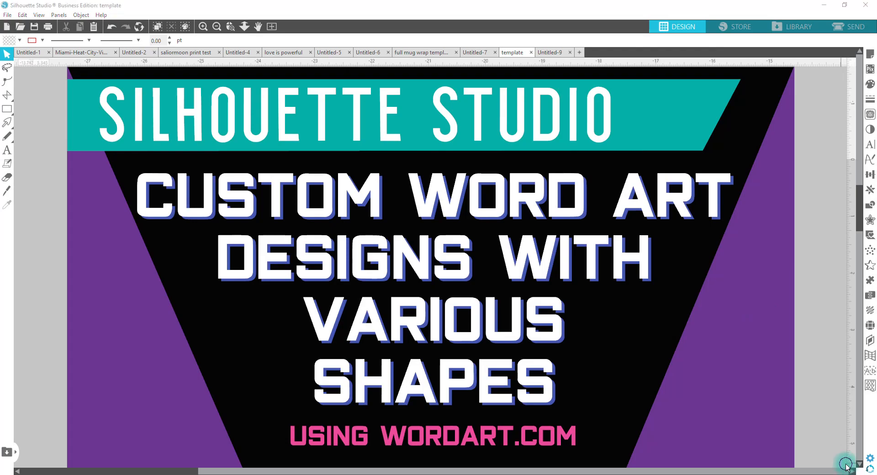